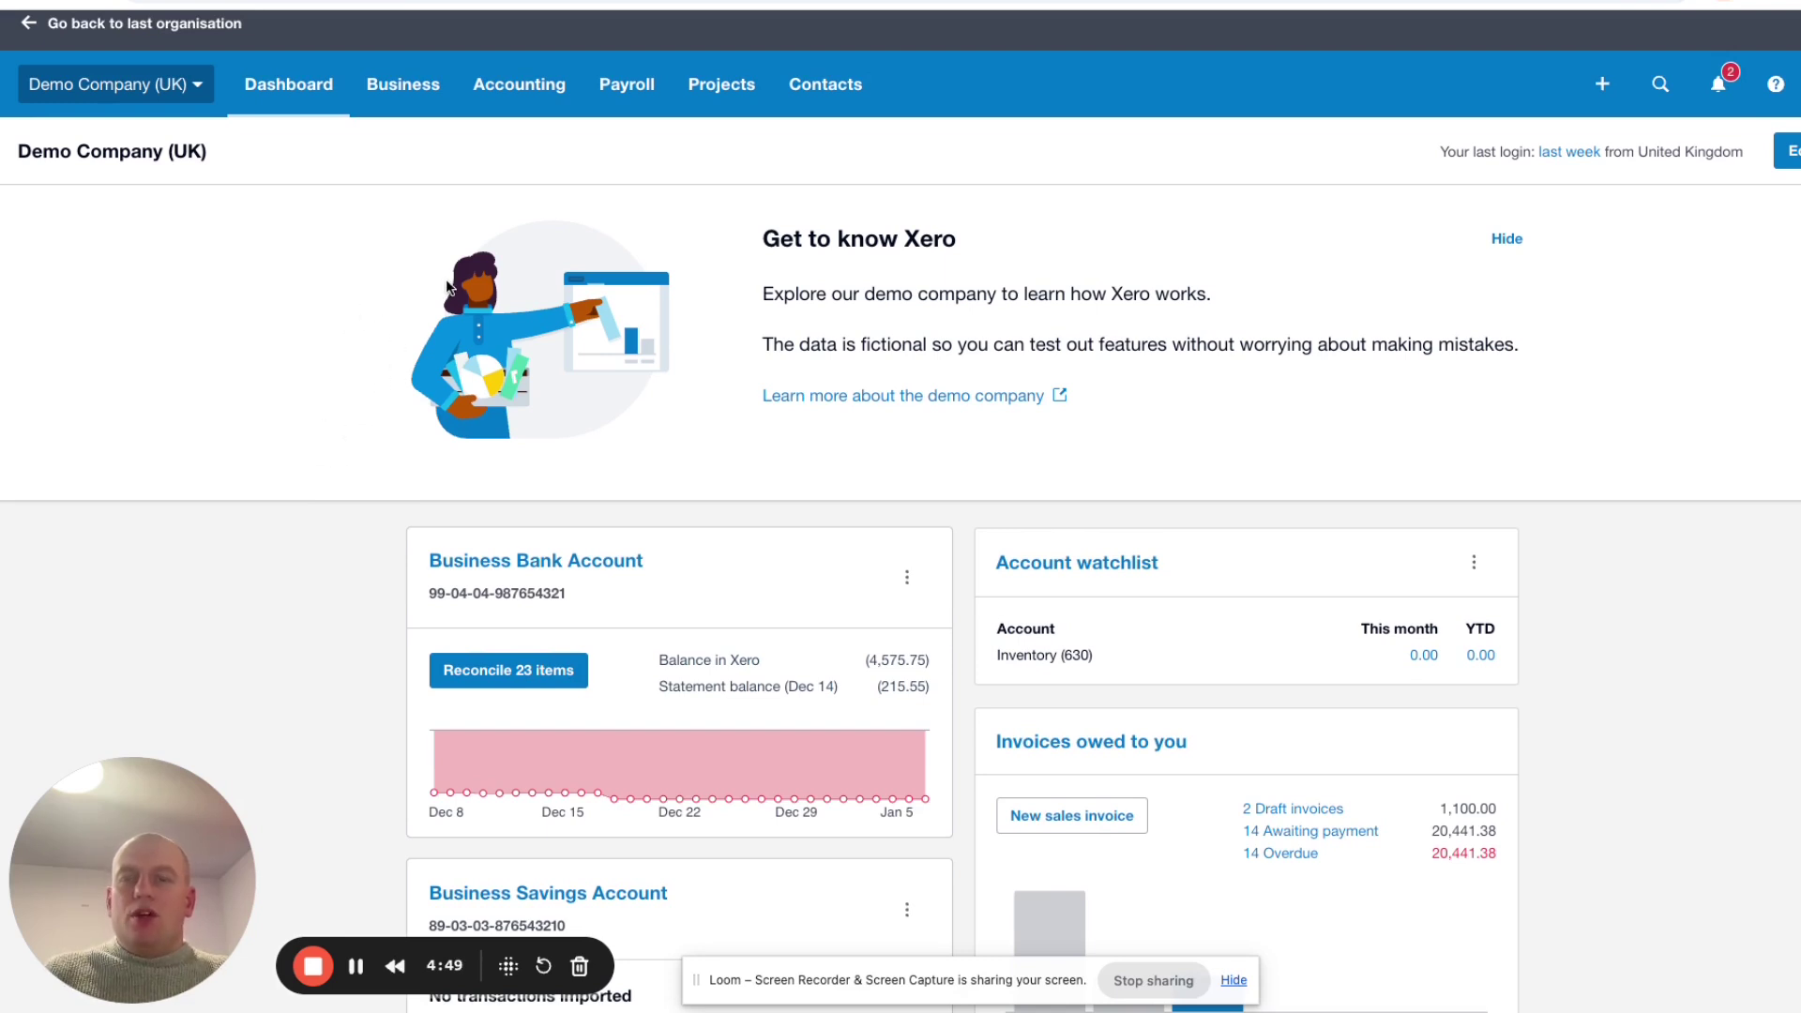
Open the Posted manual journals list from the Accounting menu
left_click(526, 94)
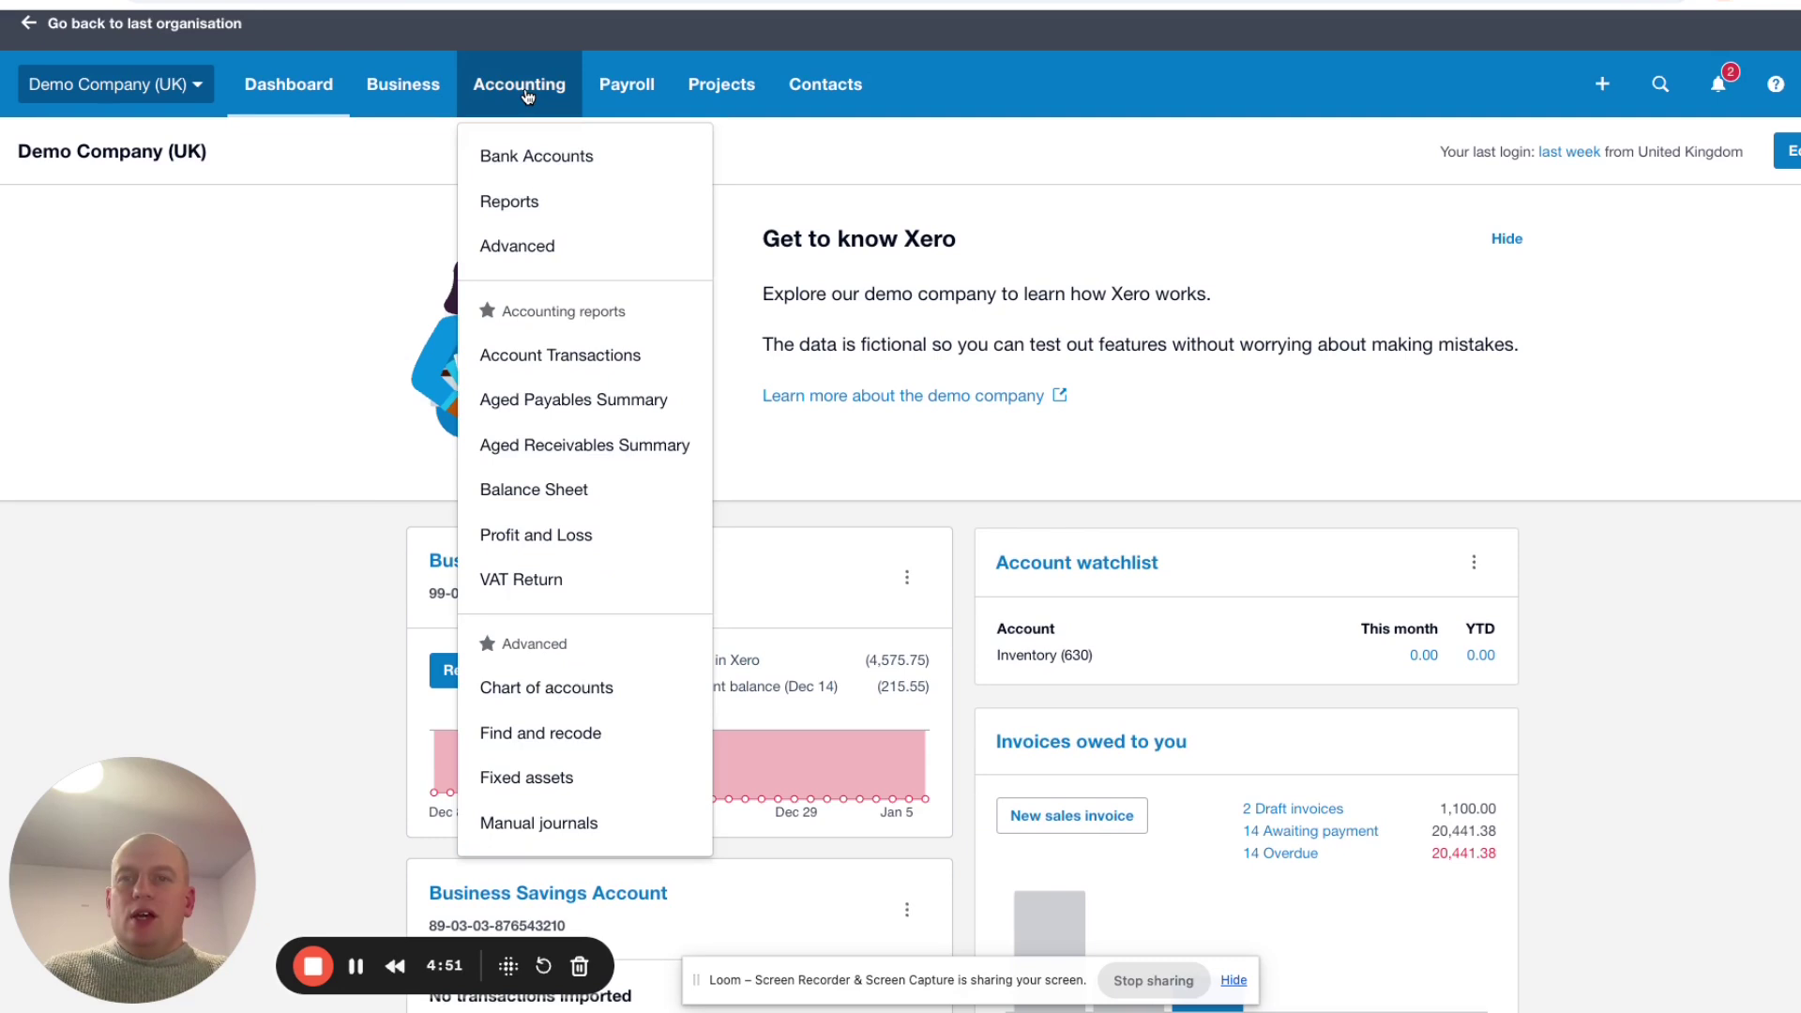
left_click(598, 833)
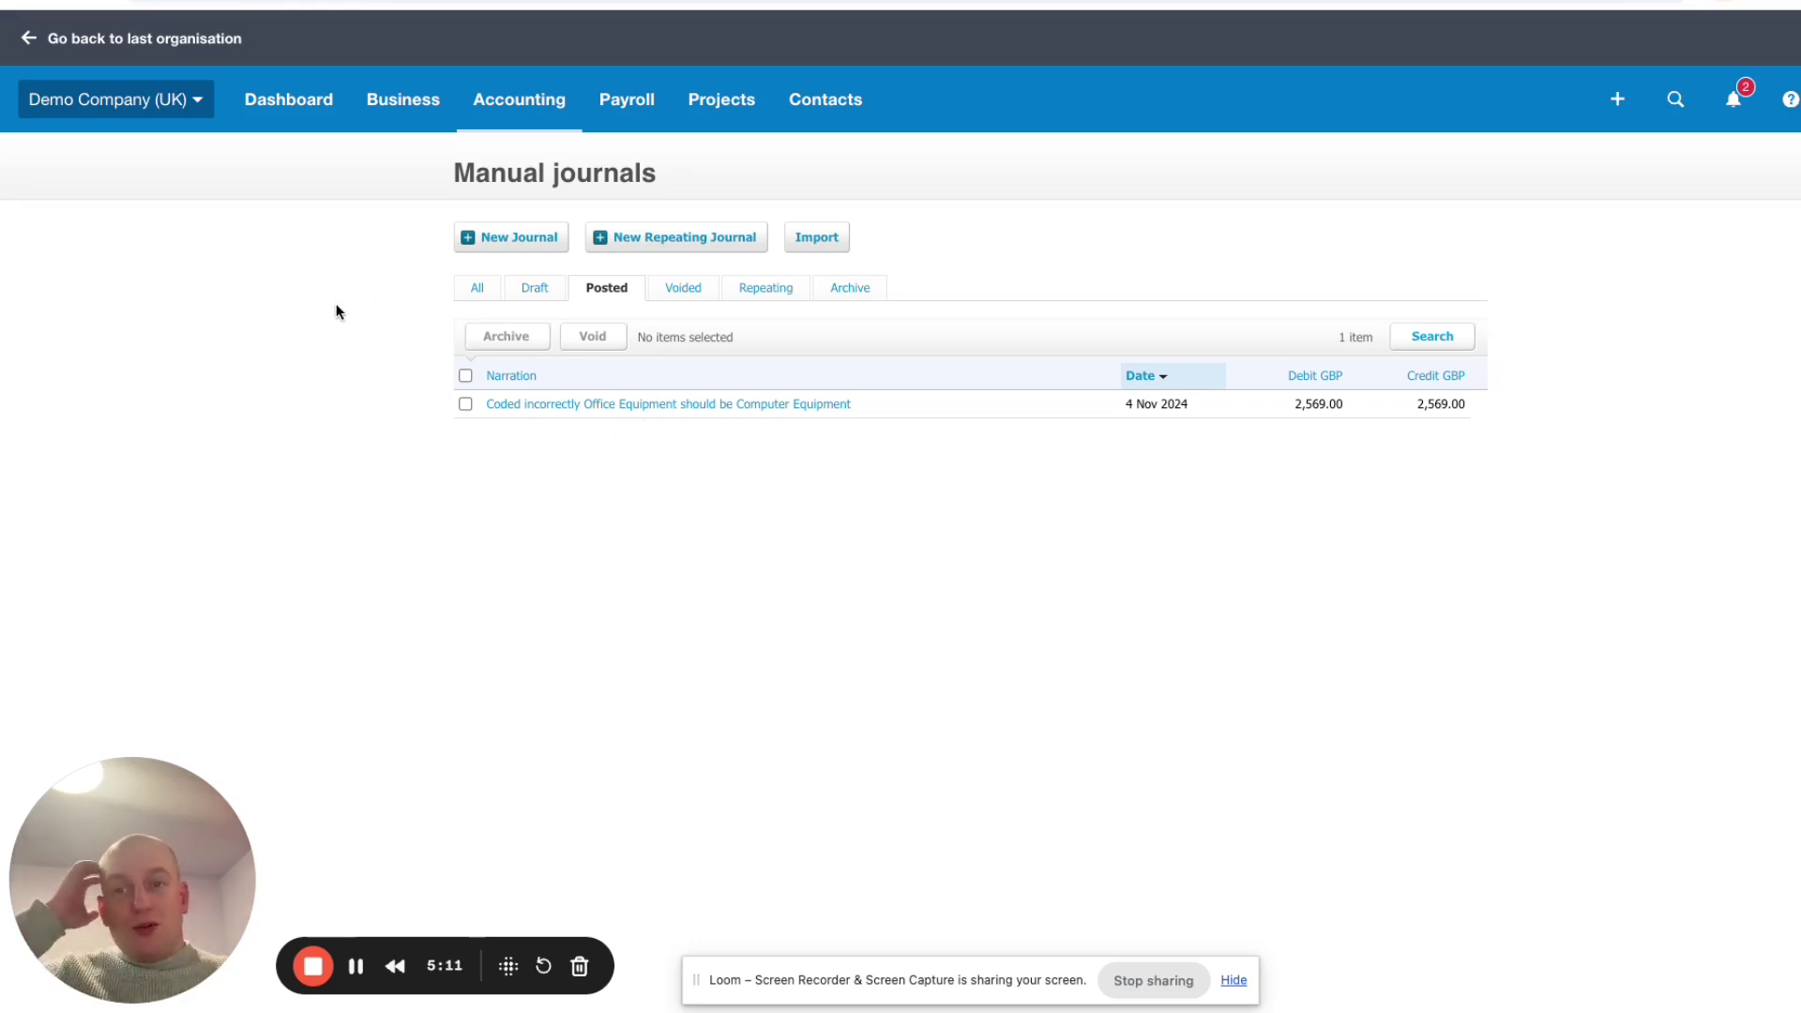
Create a journal dated 1 Jul 2025 narrated 'Director business expenses', filling two line descriptions
left_click(480, 240)
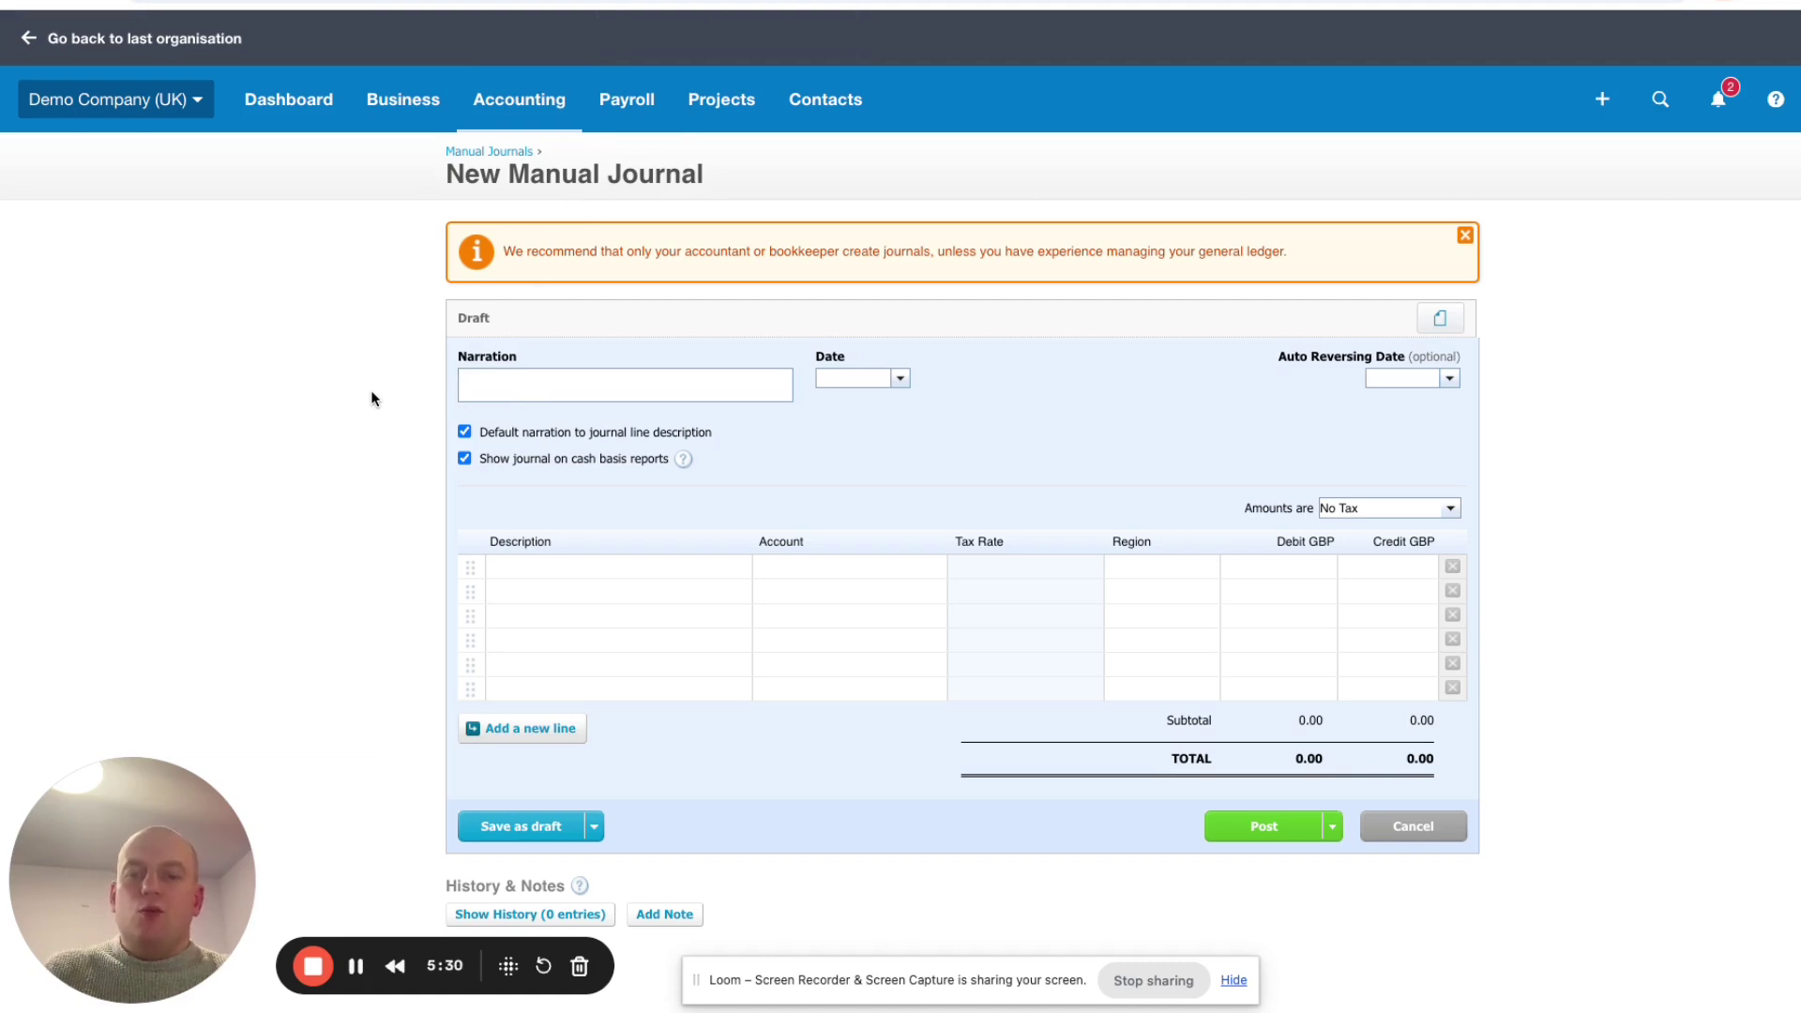
left_click(899, 379)
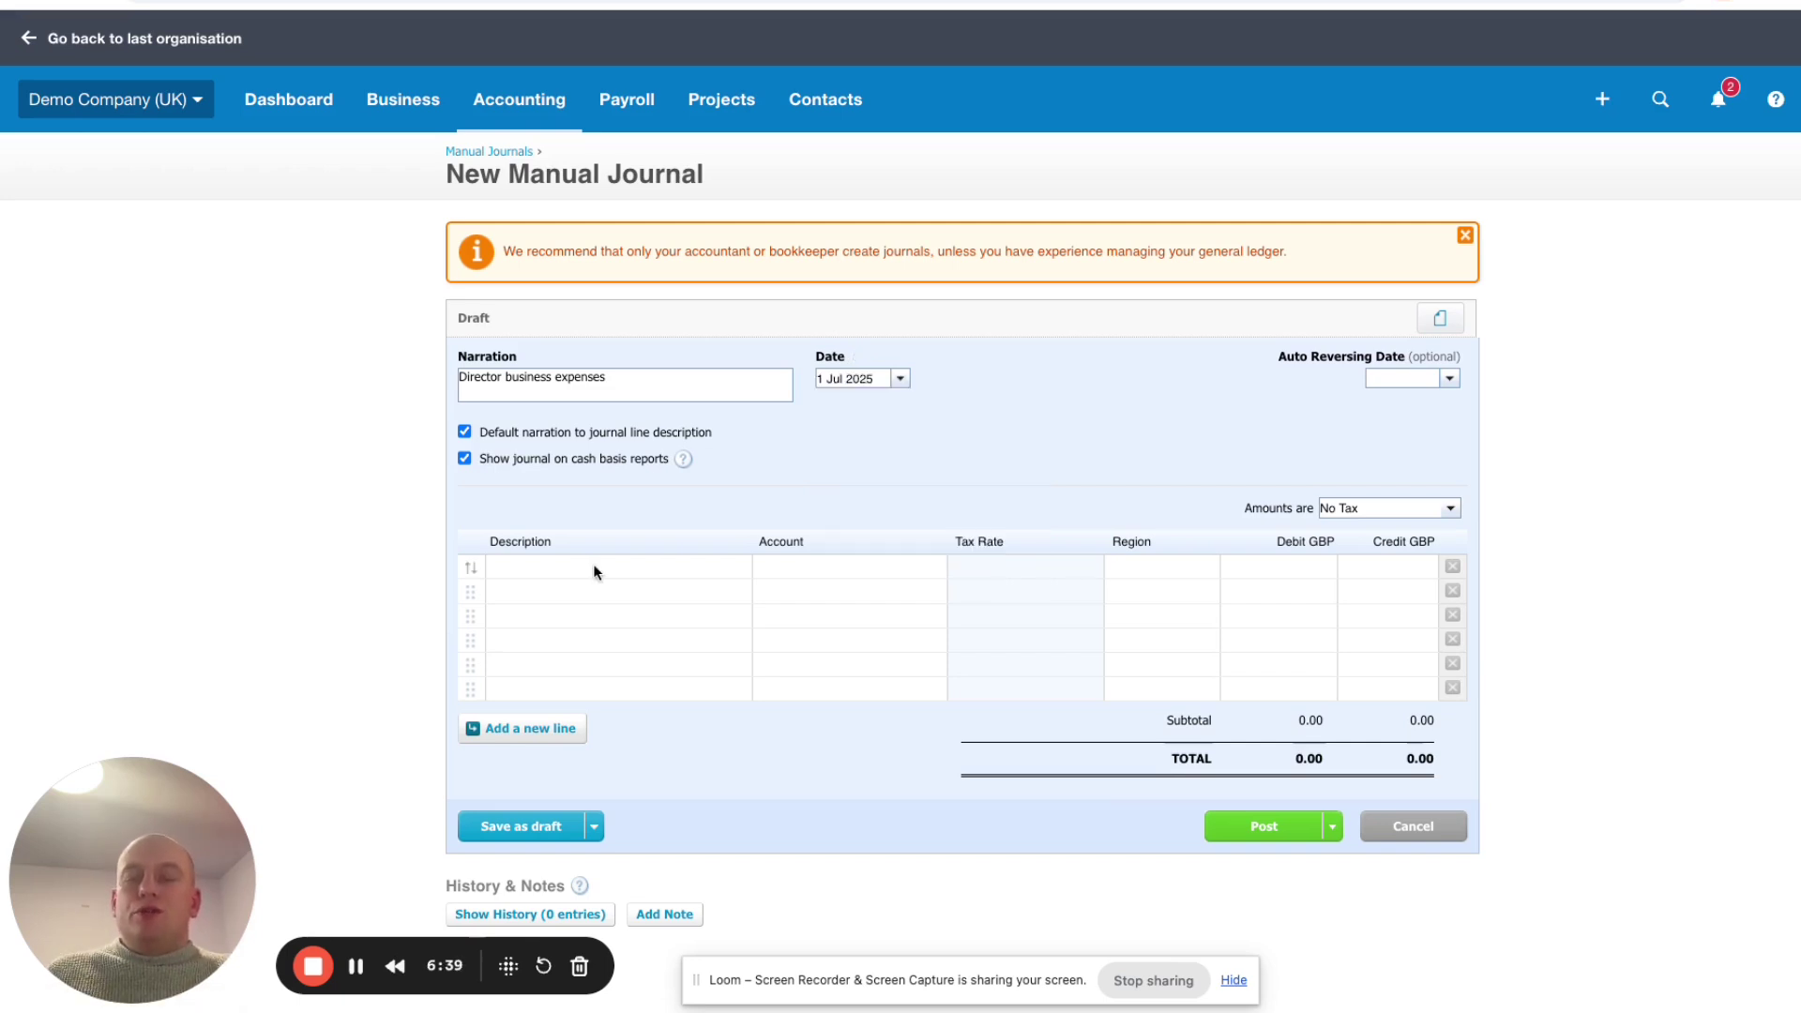
left_click(593, 565)
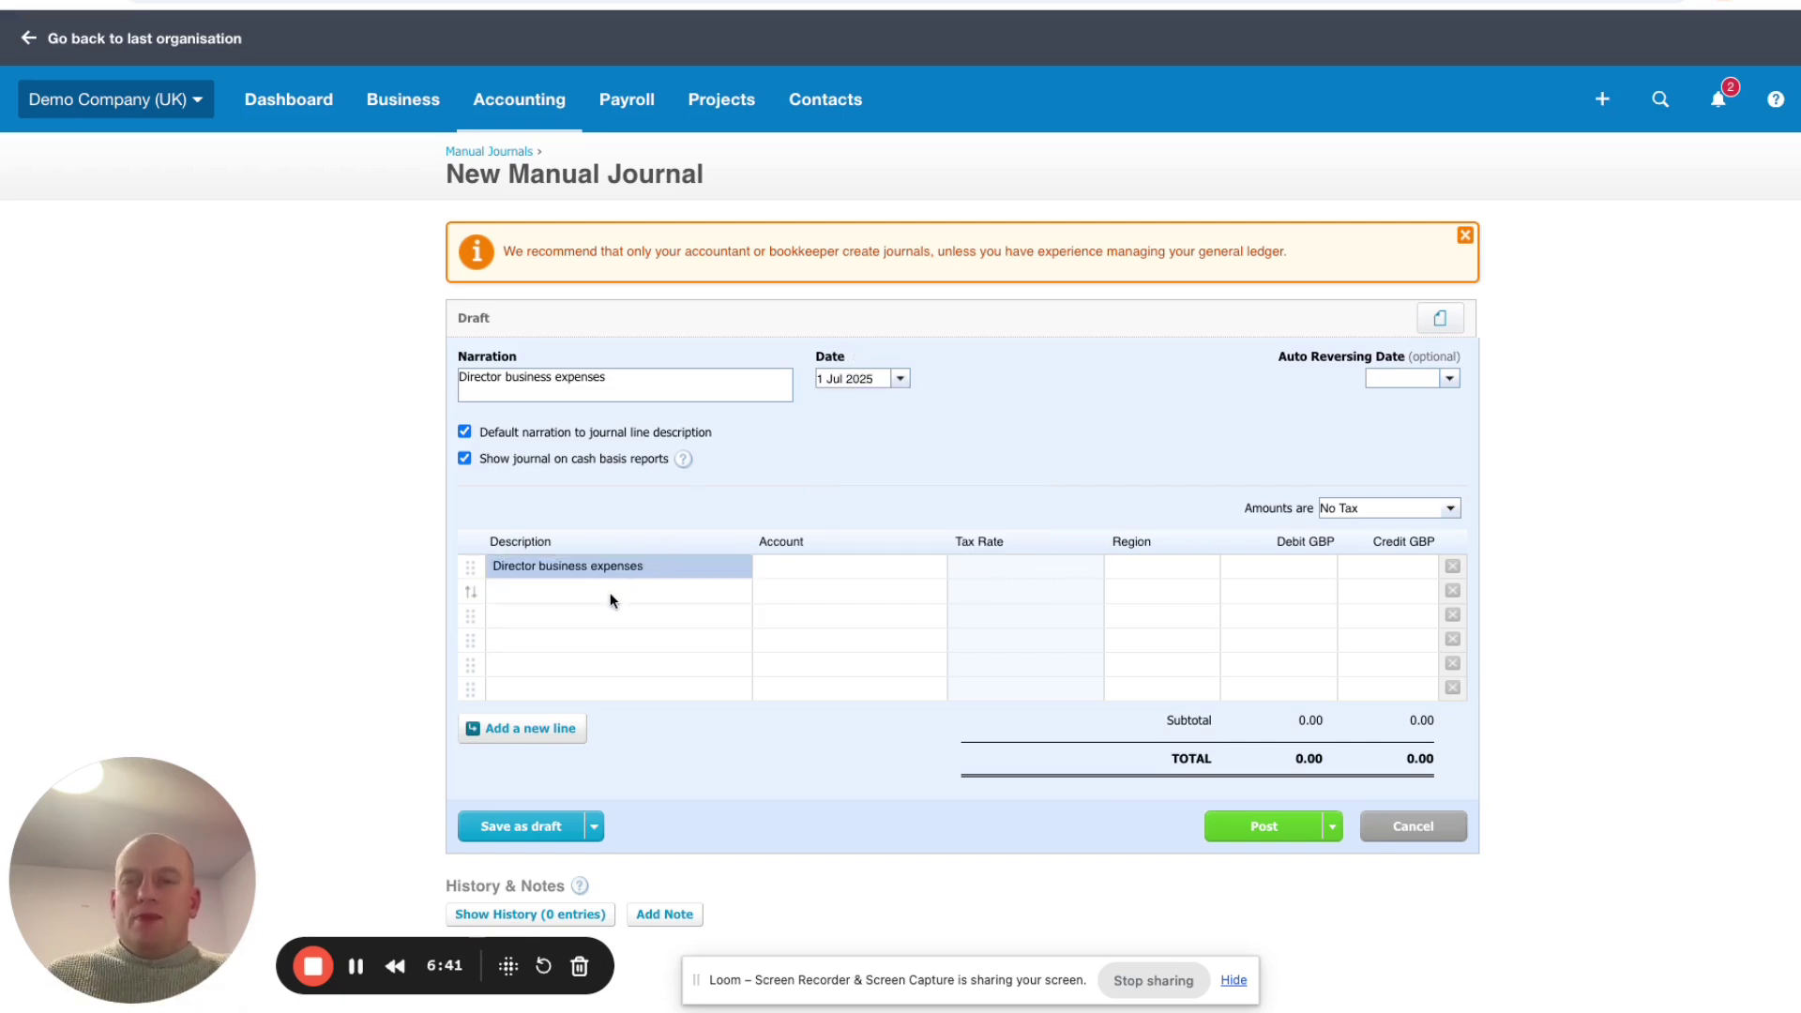
left_click(611, 593)
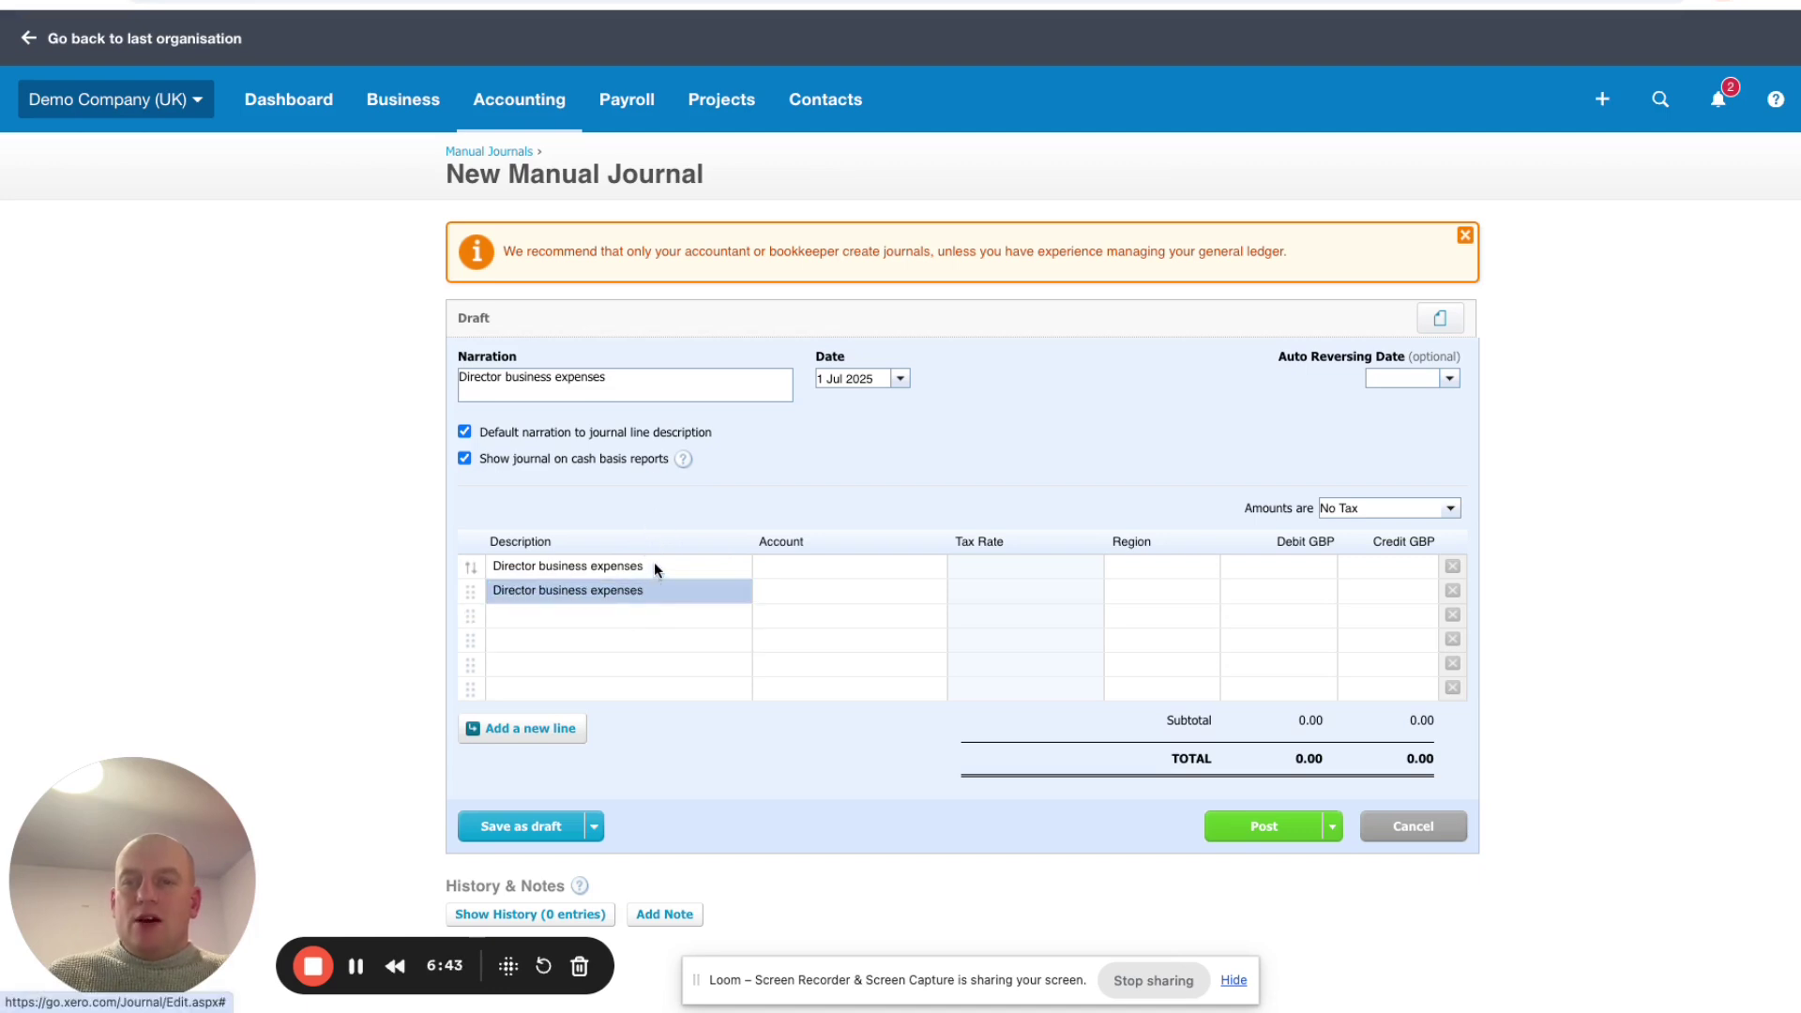
left_click(655, 567)
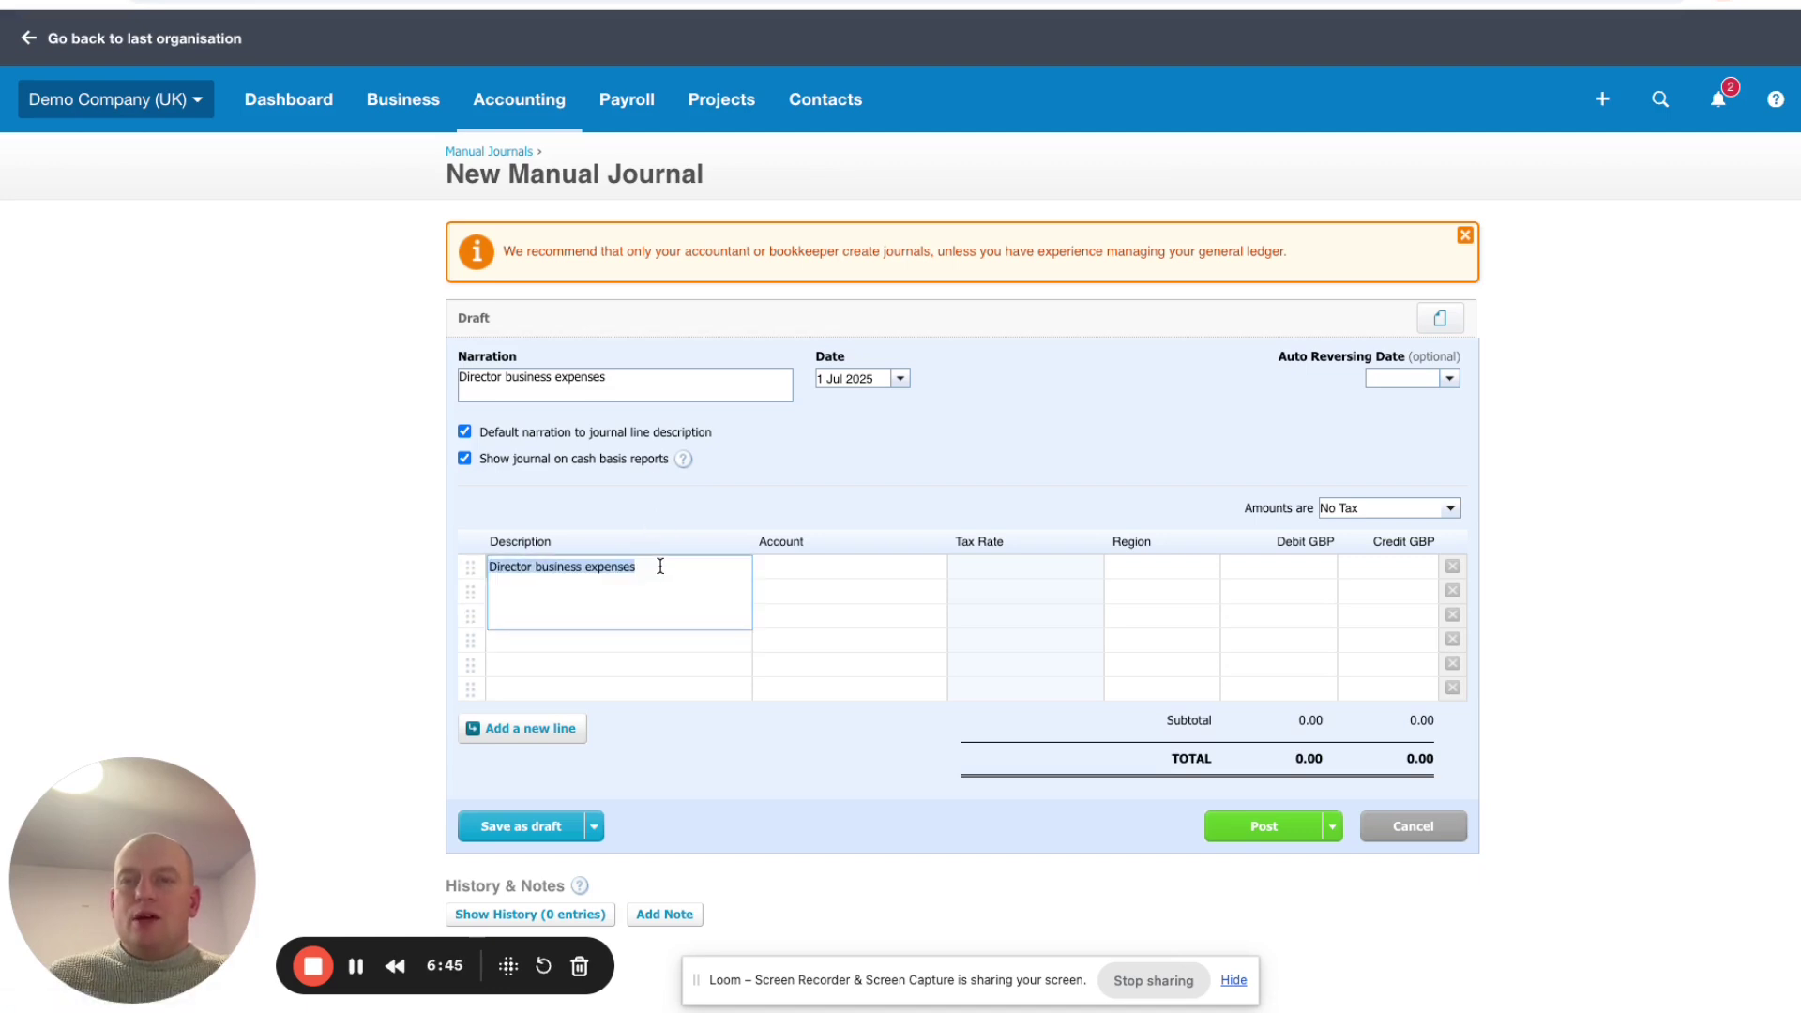
left_click(655, 567)
left_click(689, 518)
left_click(844, 566)
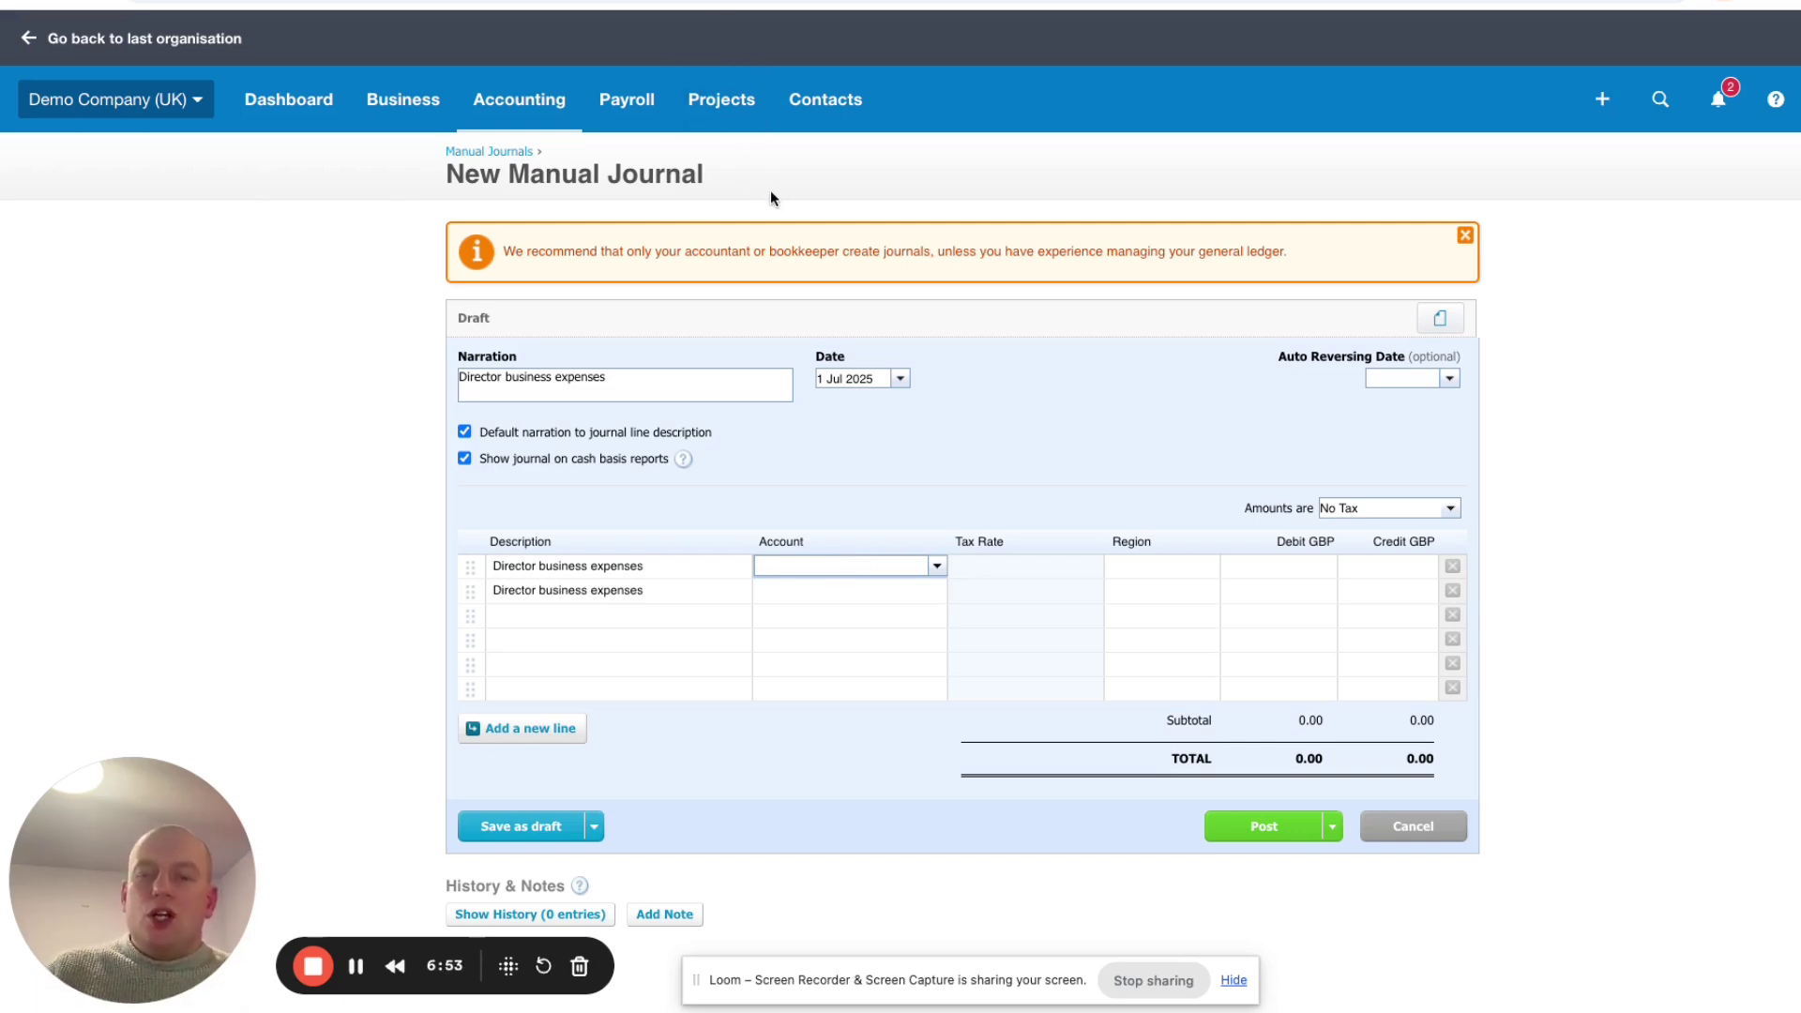
Code line 1 to 478 - Travel and motor and line 2 to 896 - Directors loan account +
type("trave")
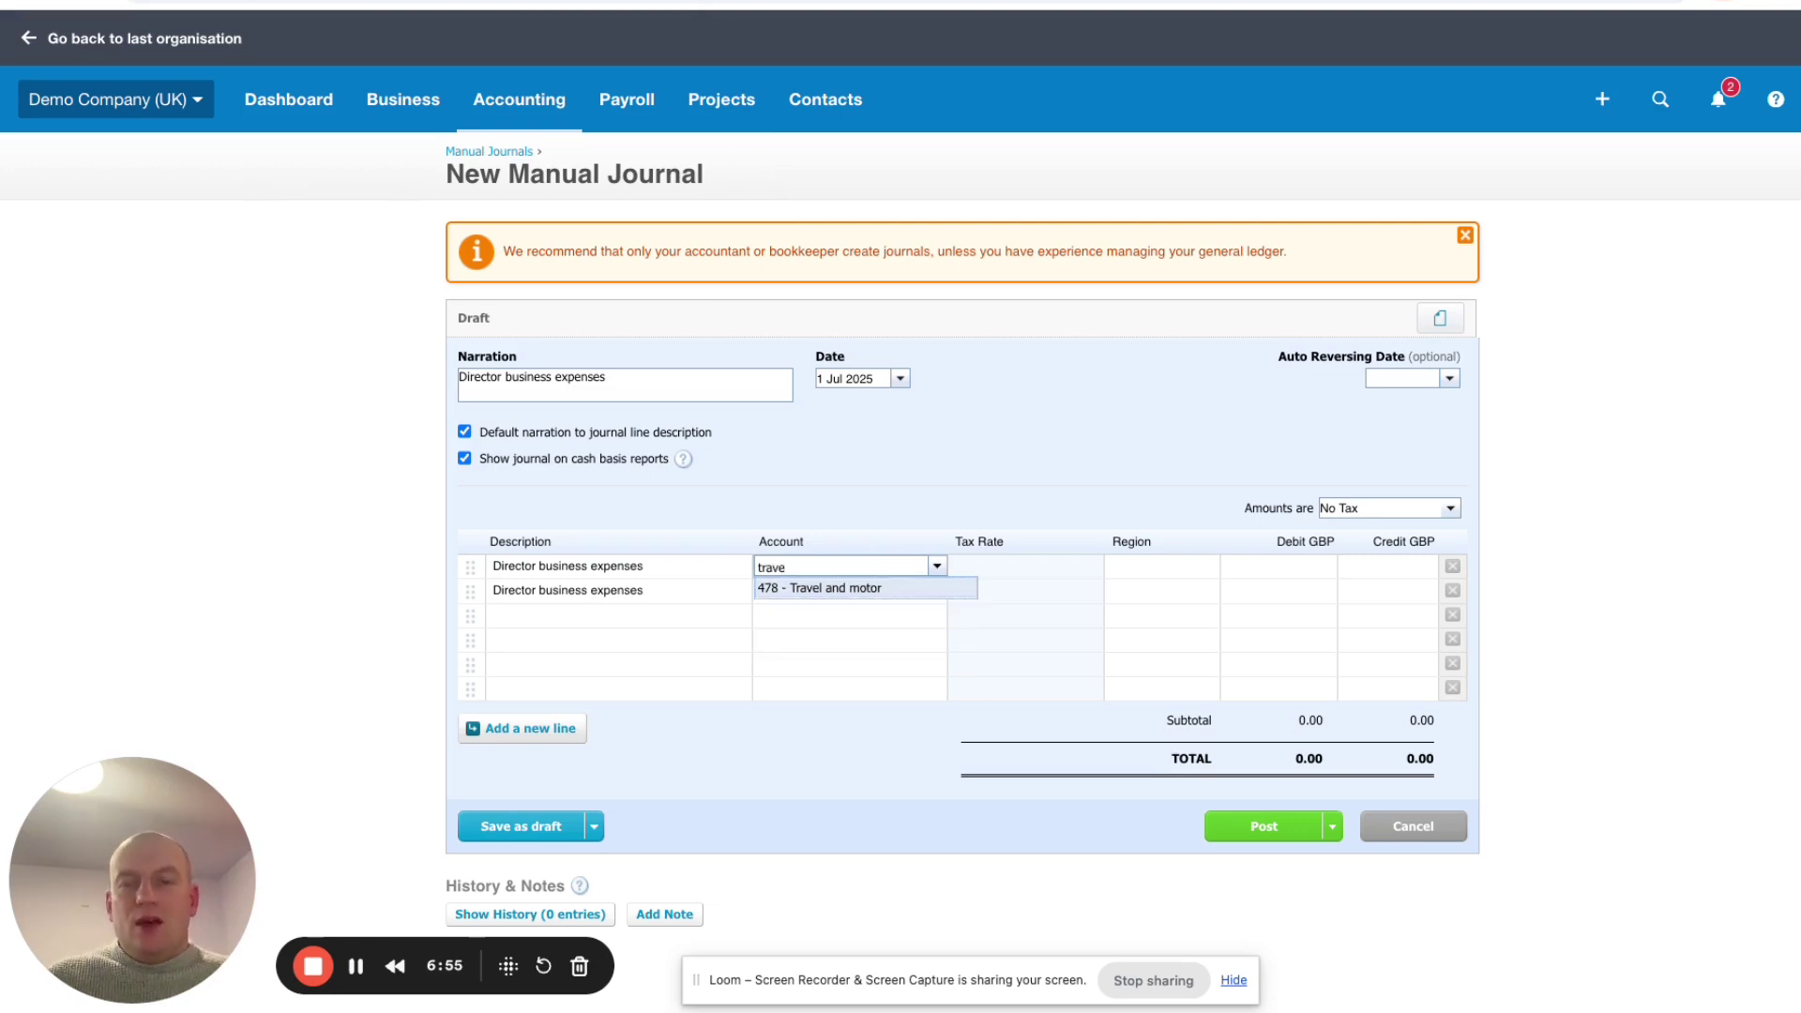
left_click(806, 591)
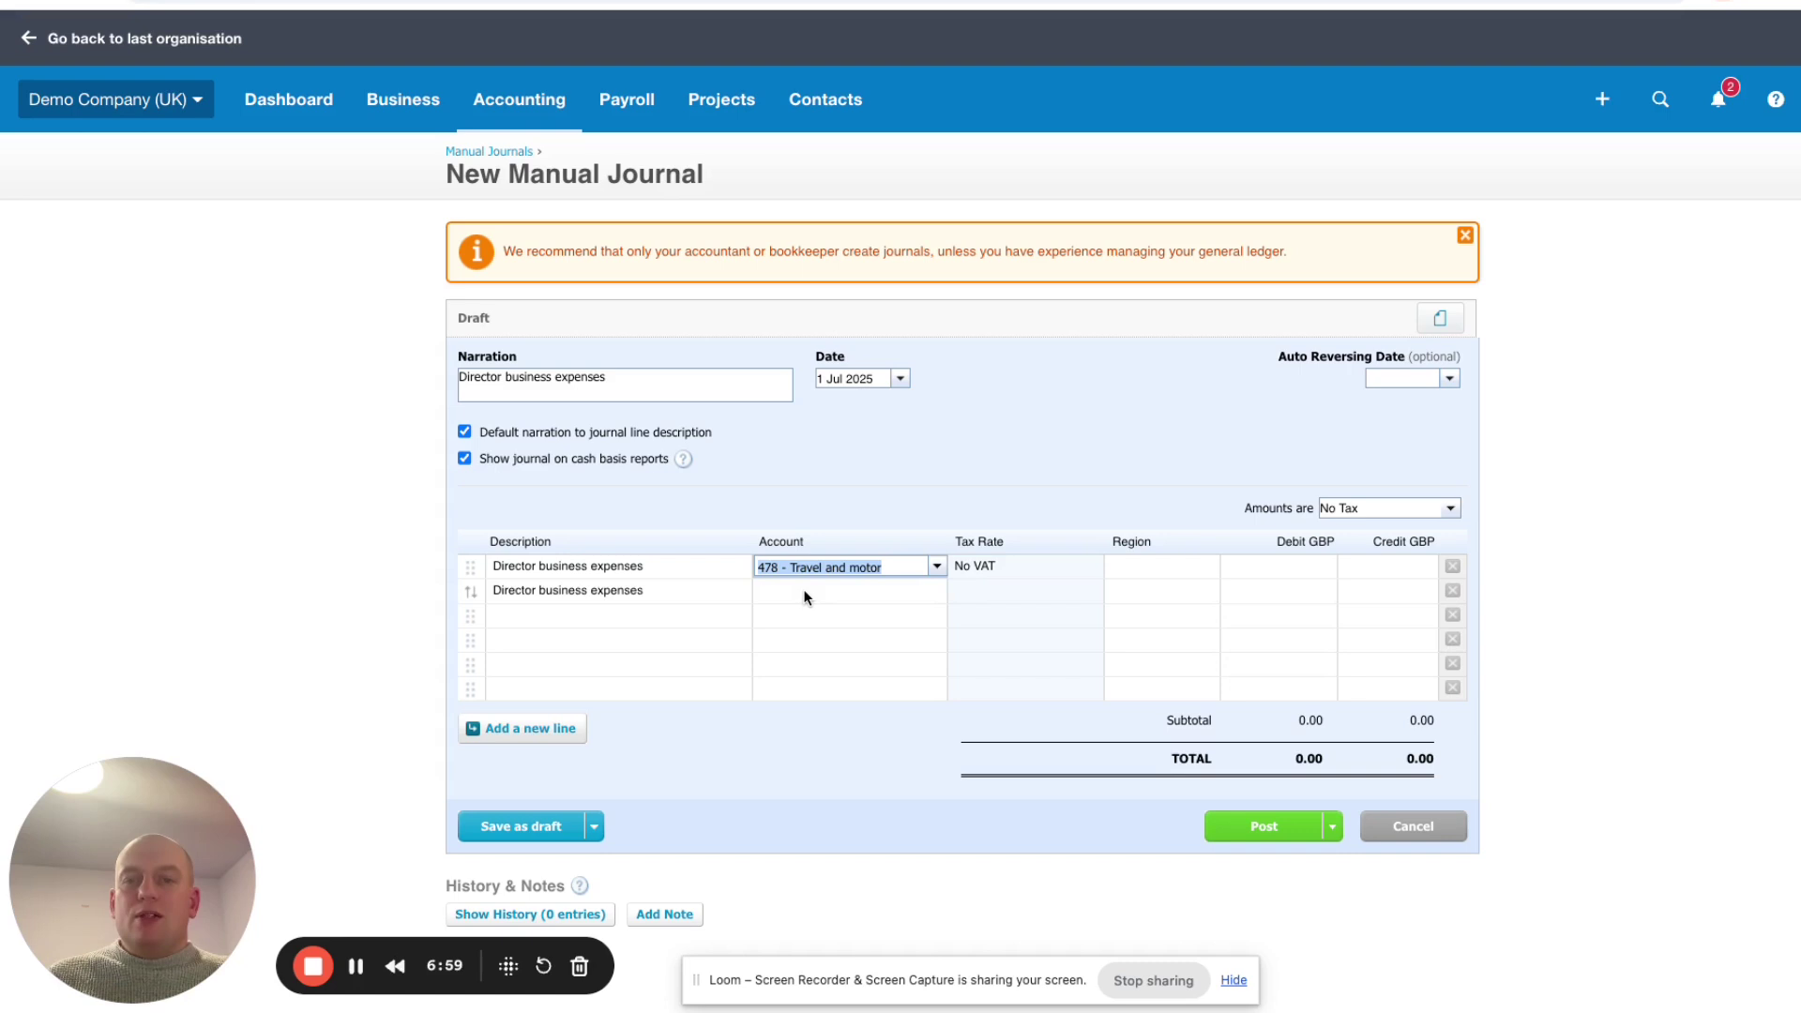
left_click(856, 595)
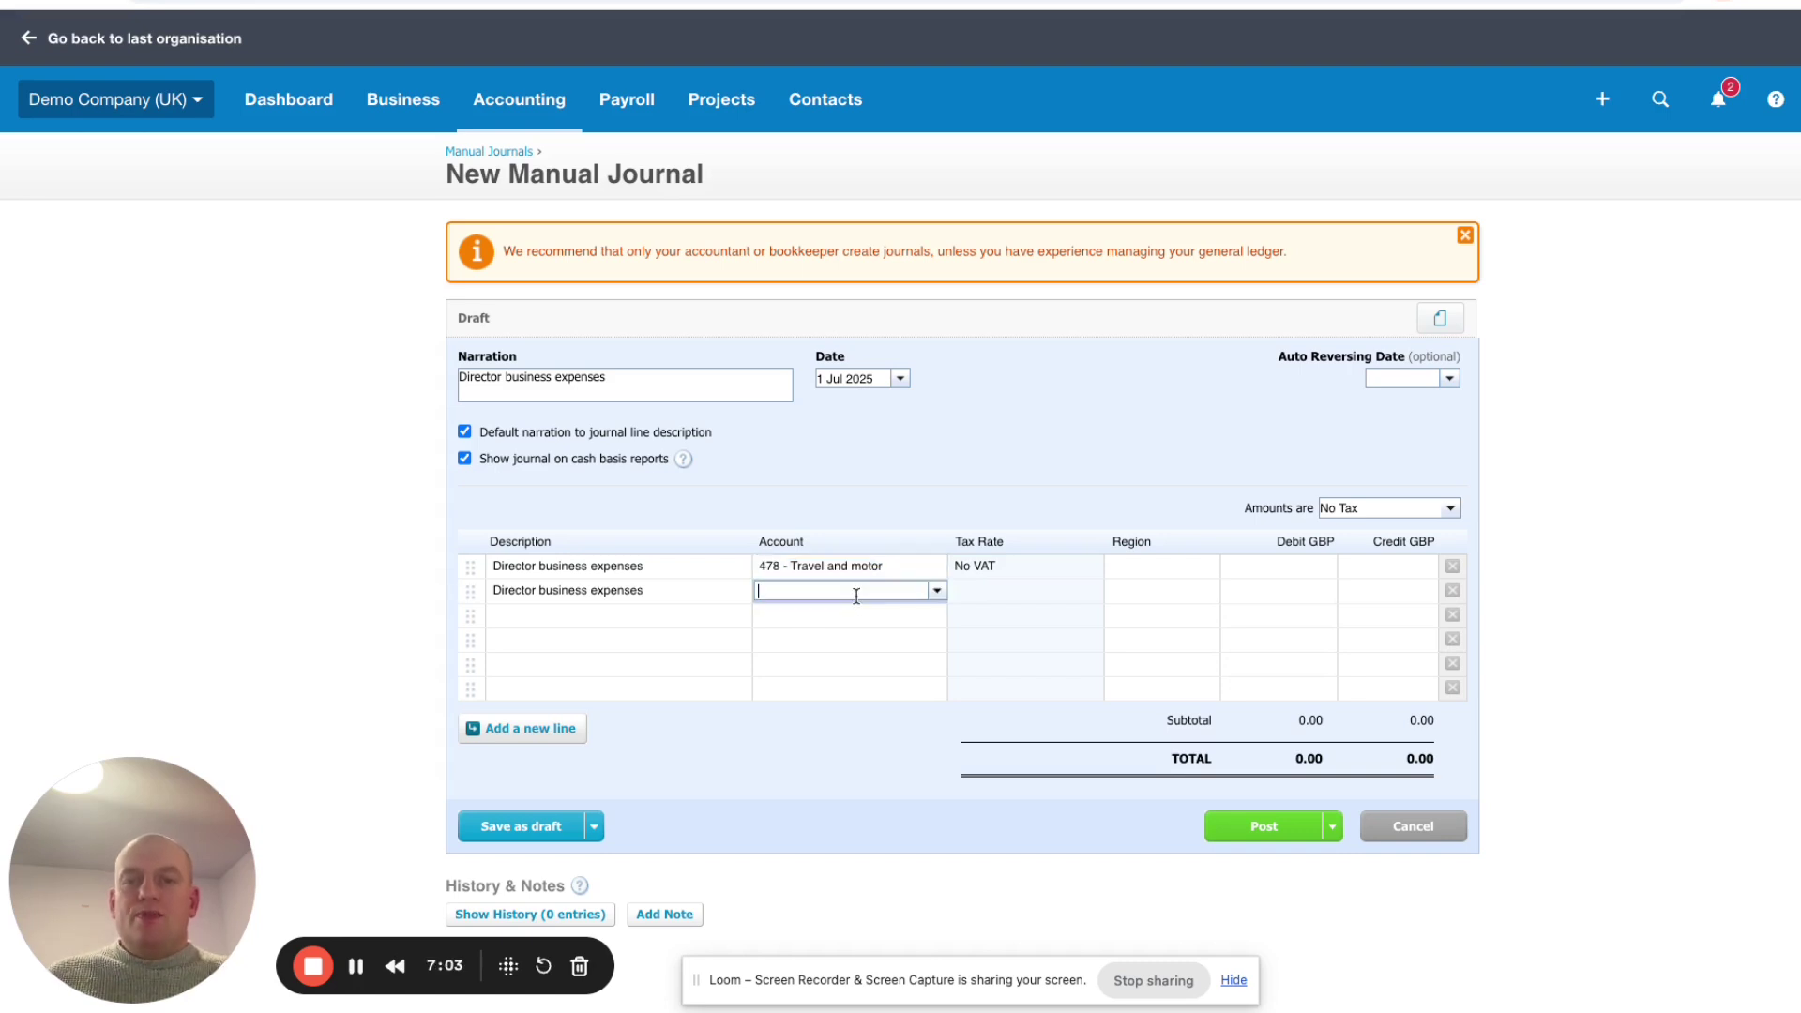
type("dir")
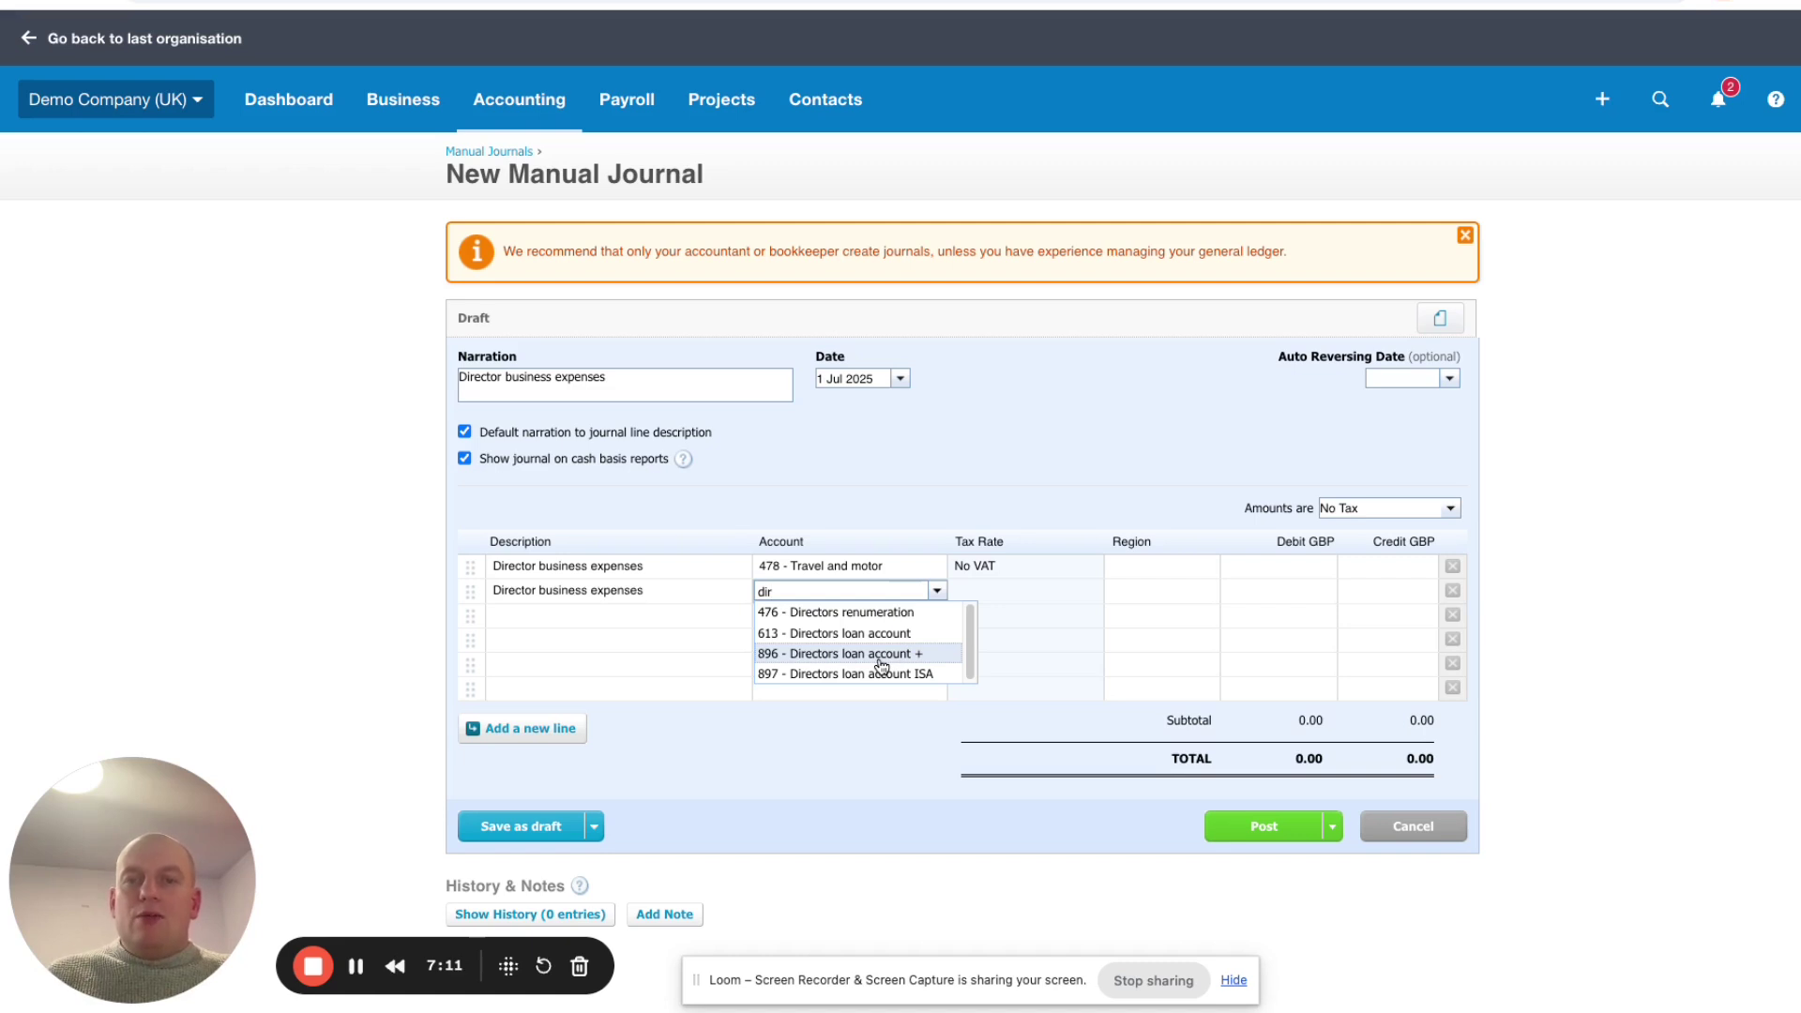
left_click(880, 654)
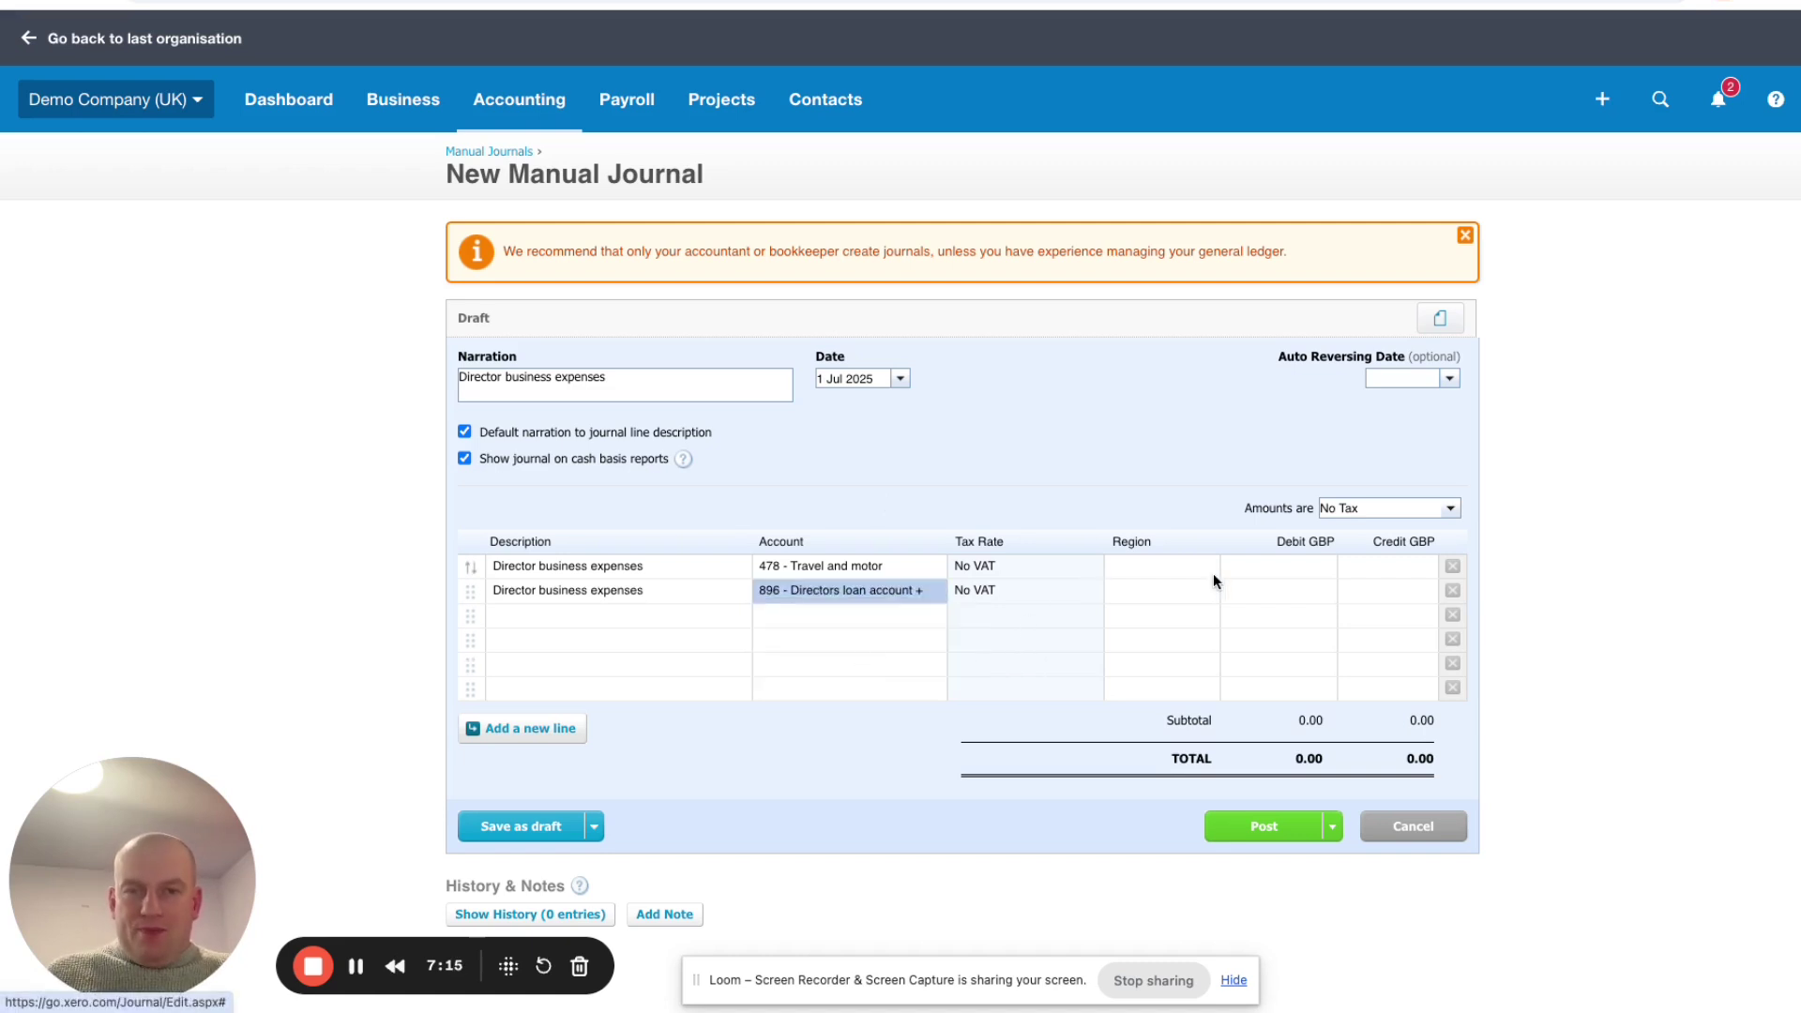
left_click(1283, 562)
type("0")
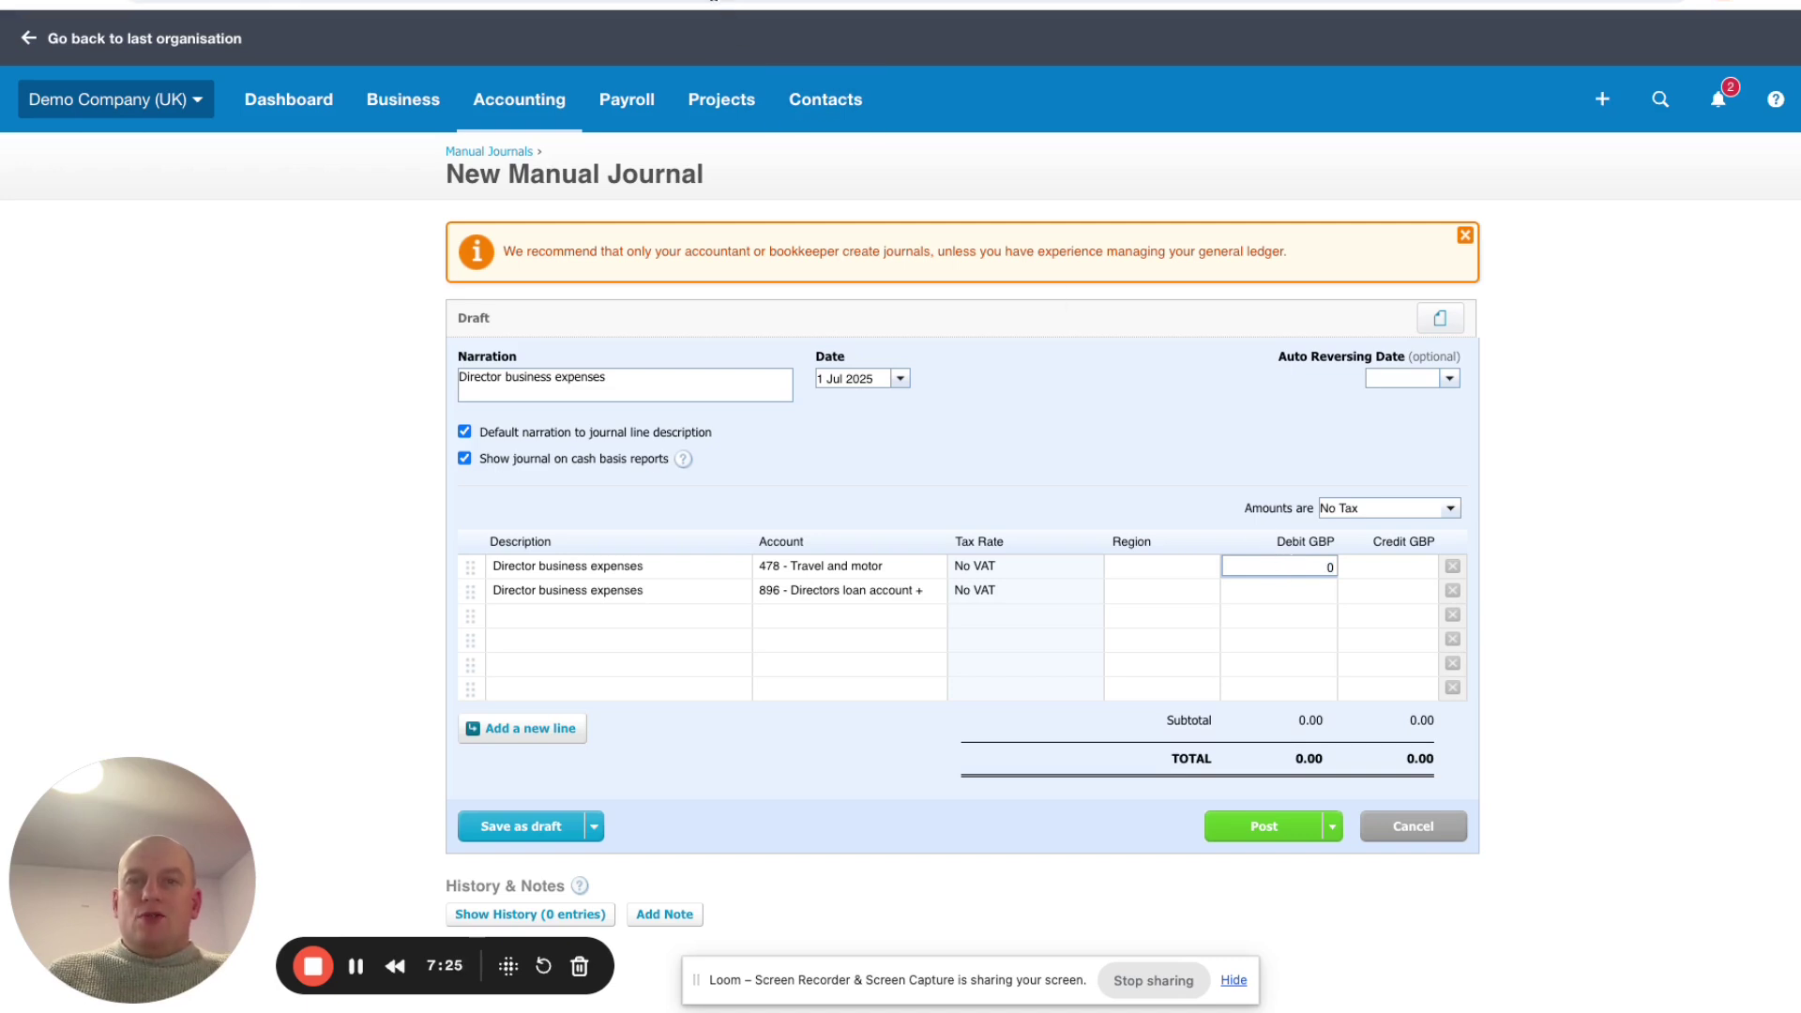
After checking the sheet, enter a 45.00 debit on line 1 and 45.00 credit on line 2
key("ctrl+Tab")
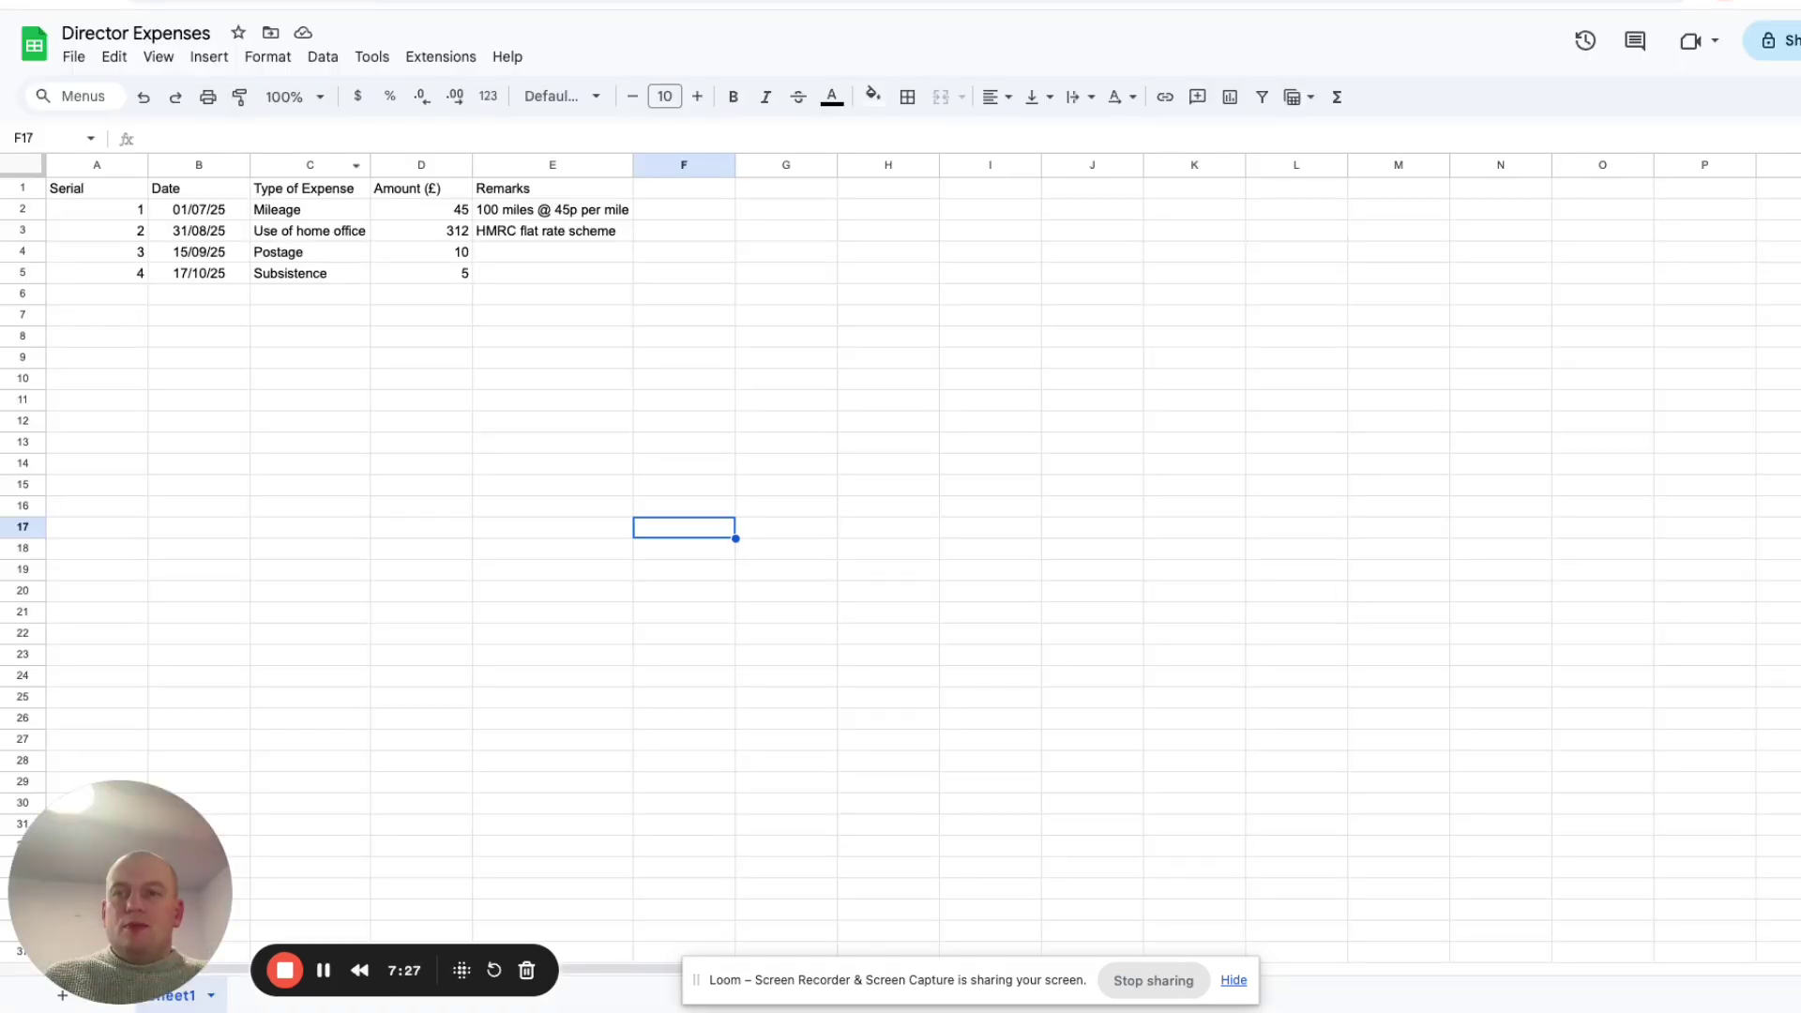
key("ctrl+shift+Tab")
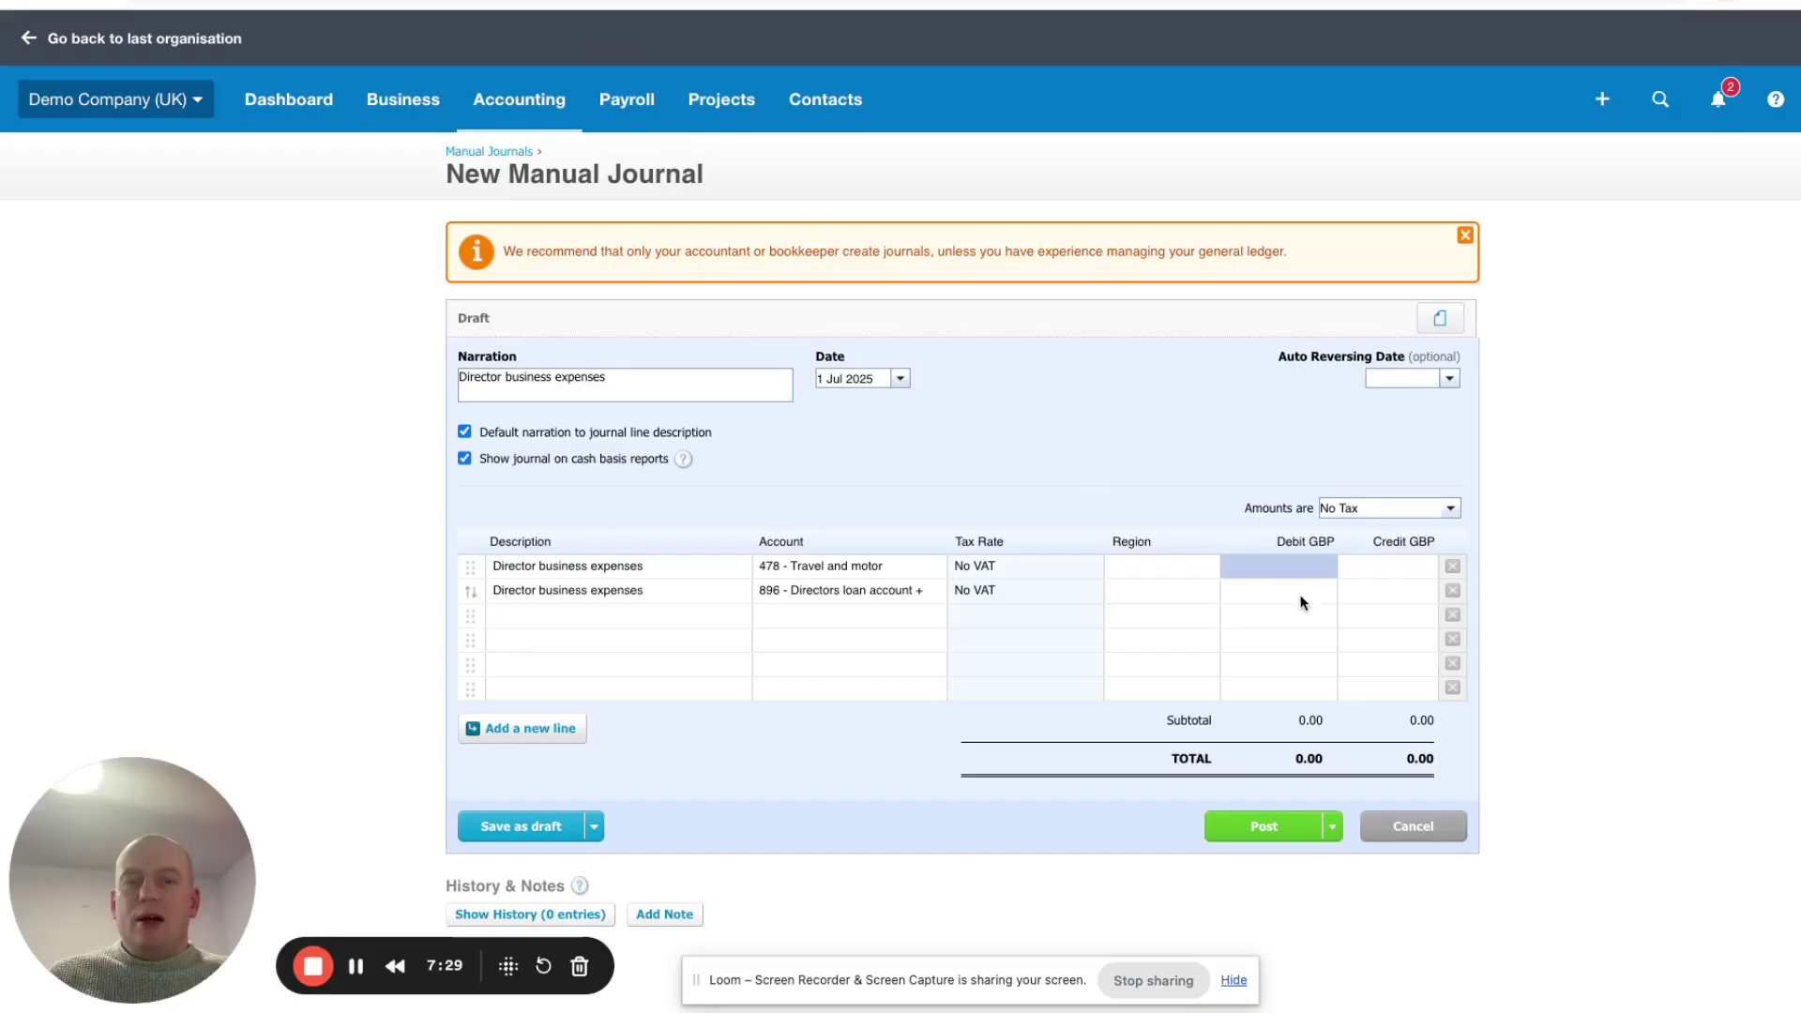
left_click(1264, 561)
type("45")
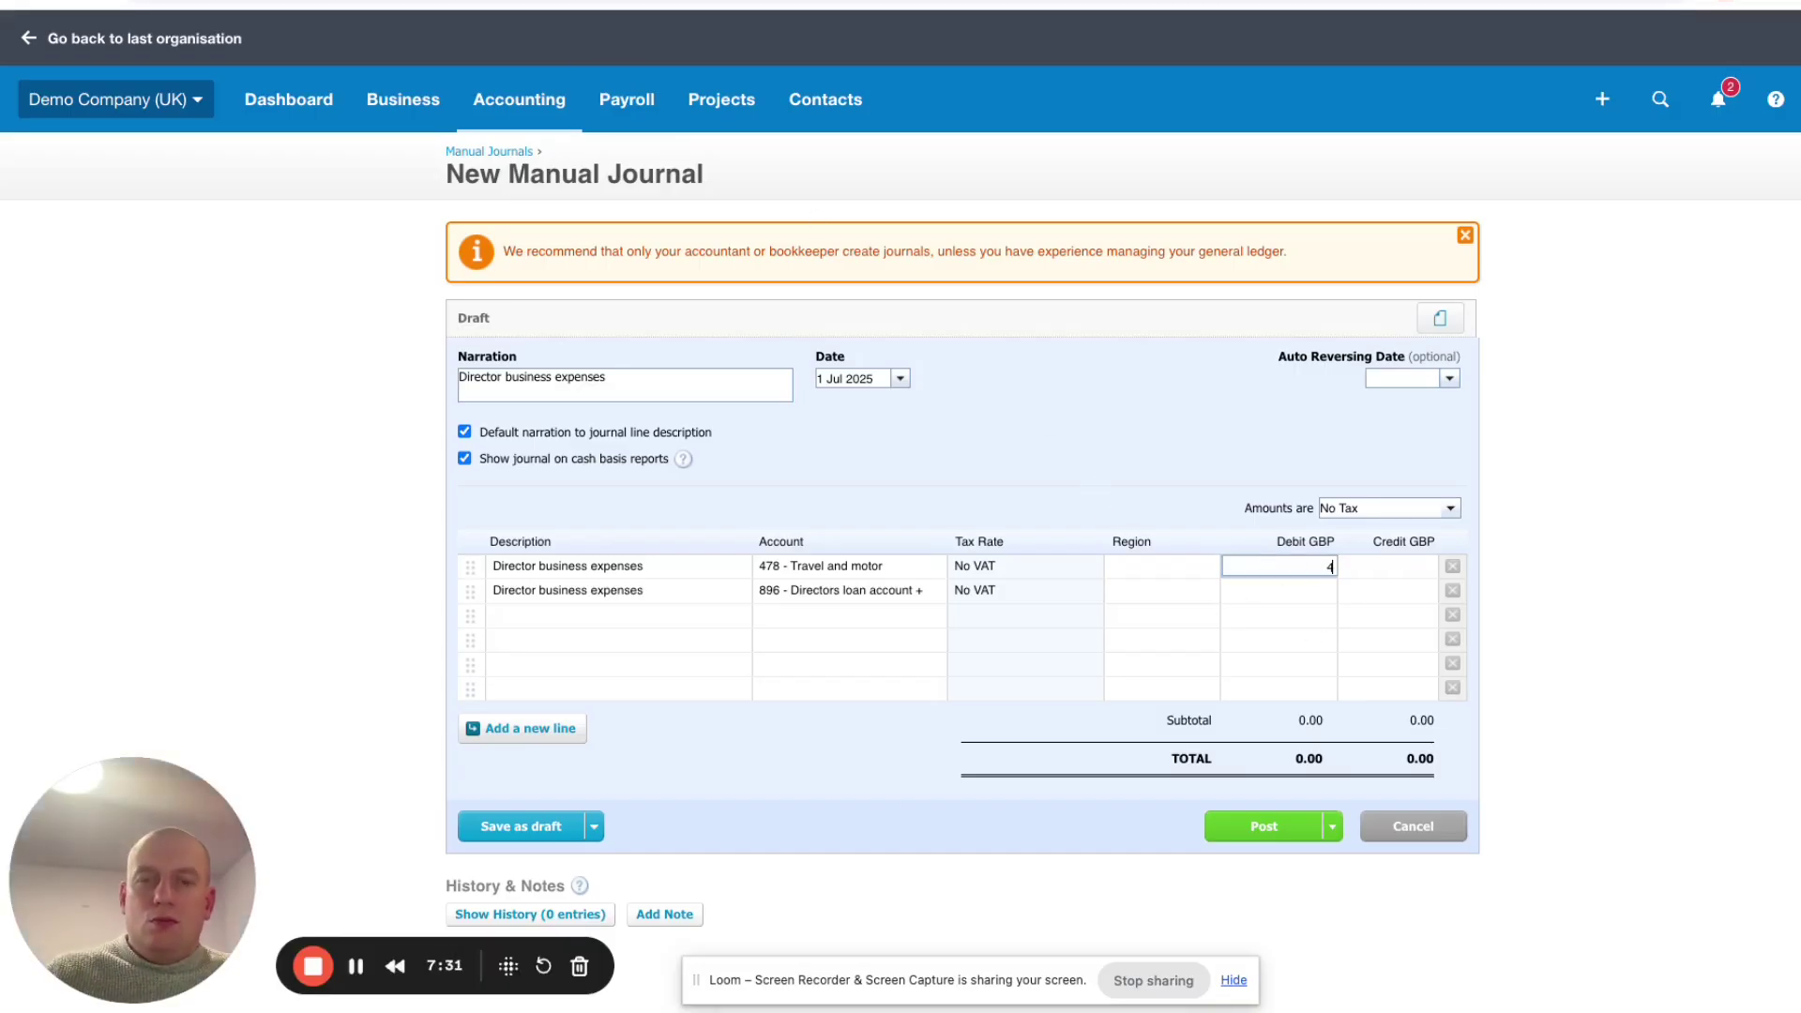
left_click(1217, 419)
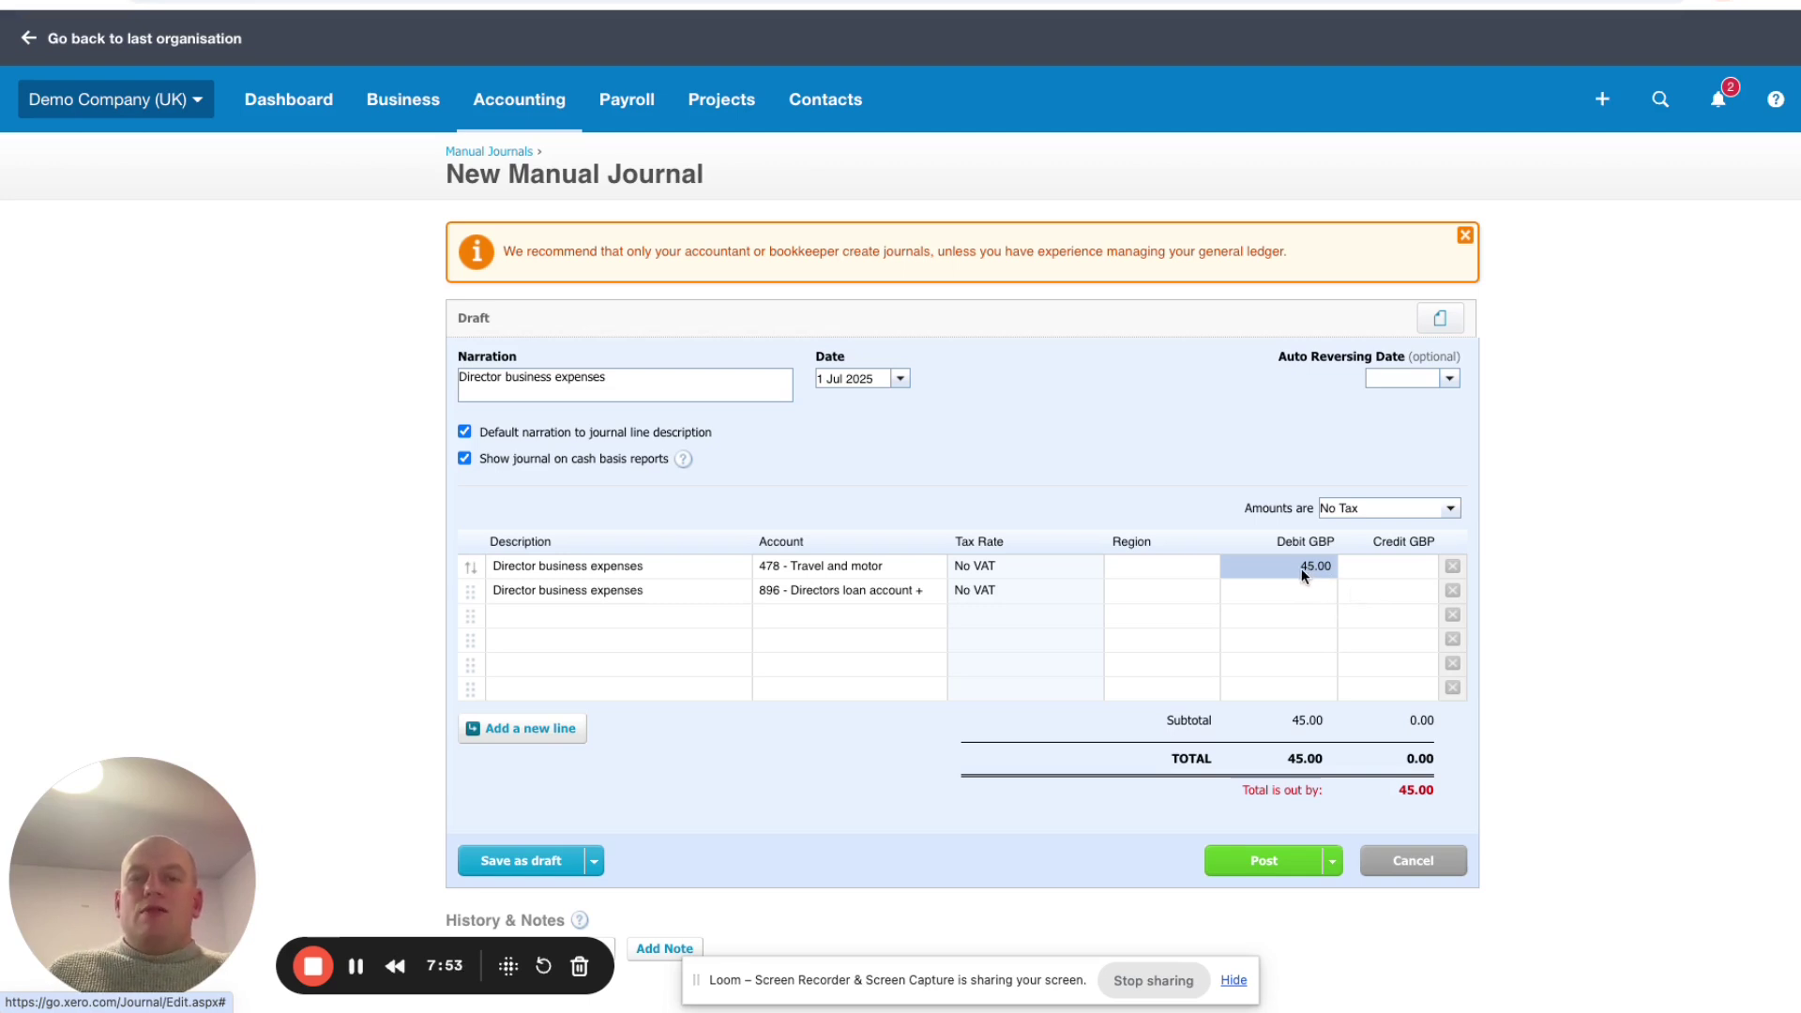
left_click(1366, 590)
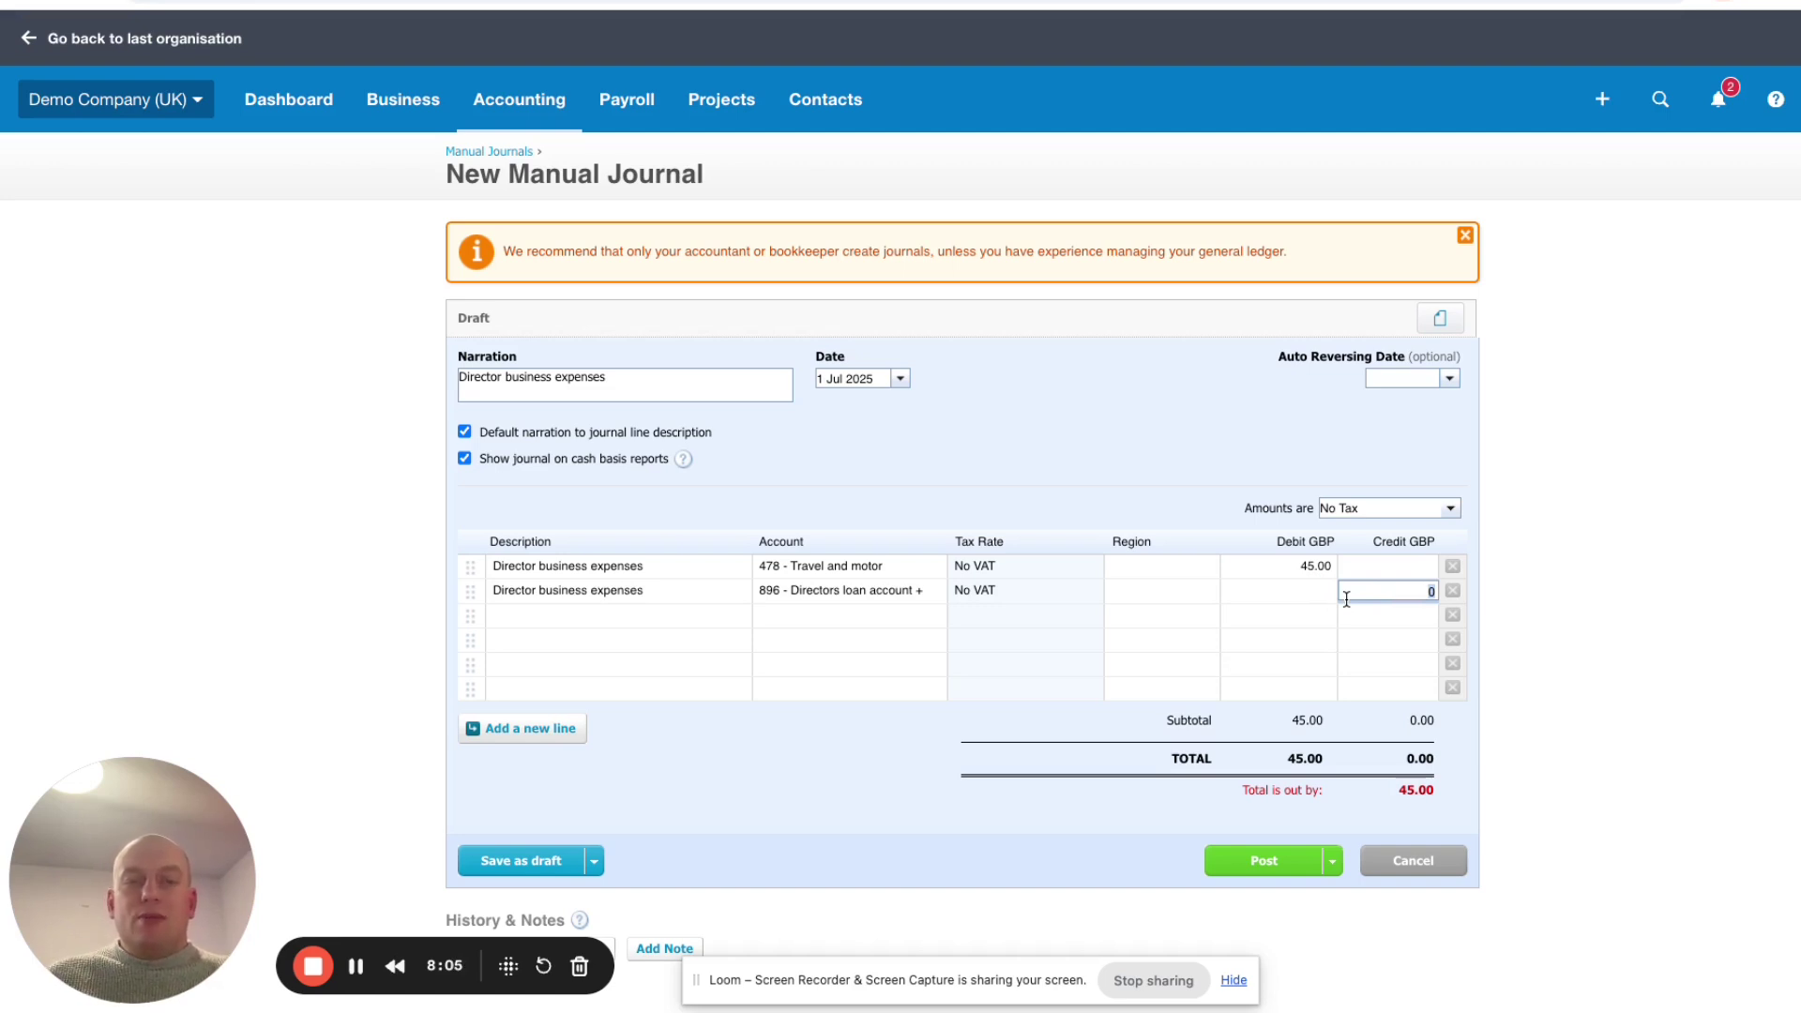
type("45")
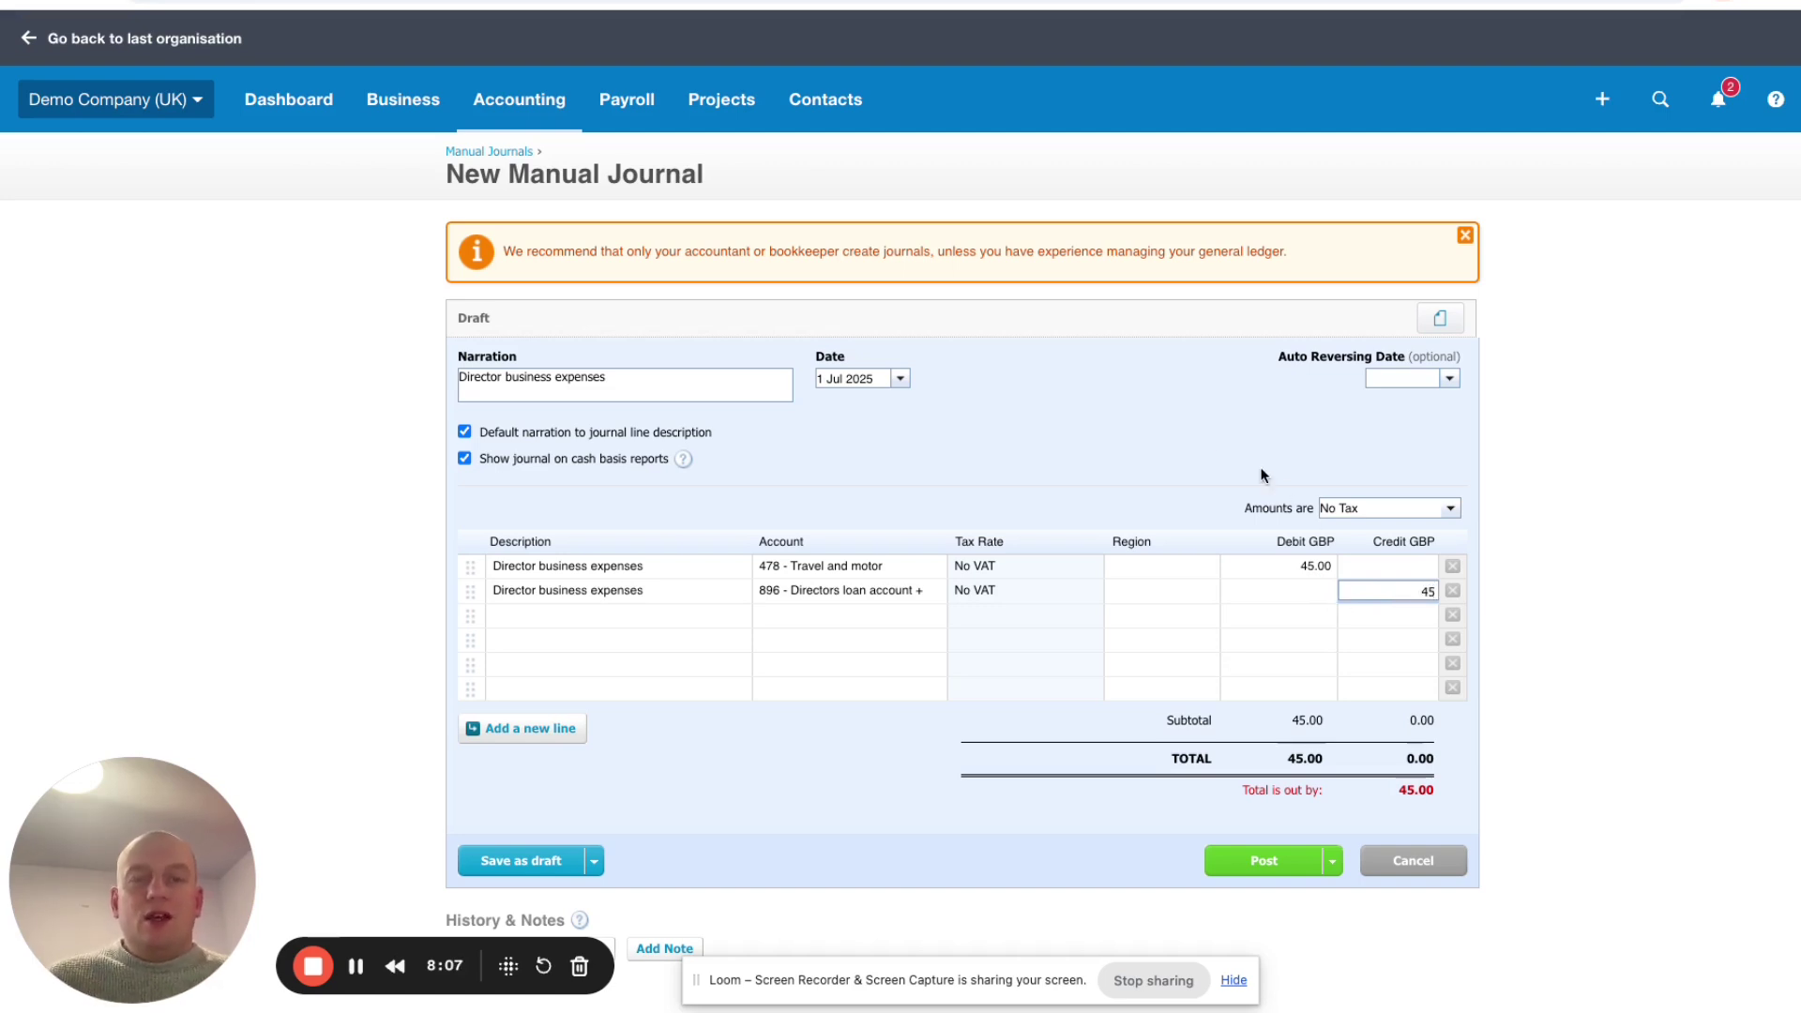
left_click(1224, 456)
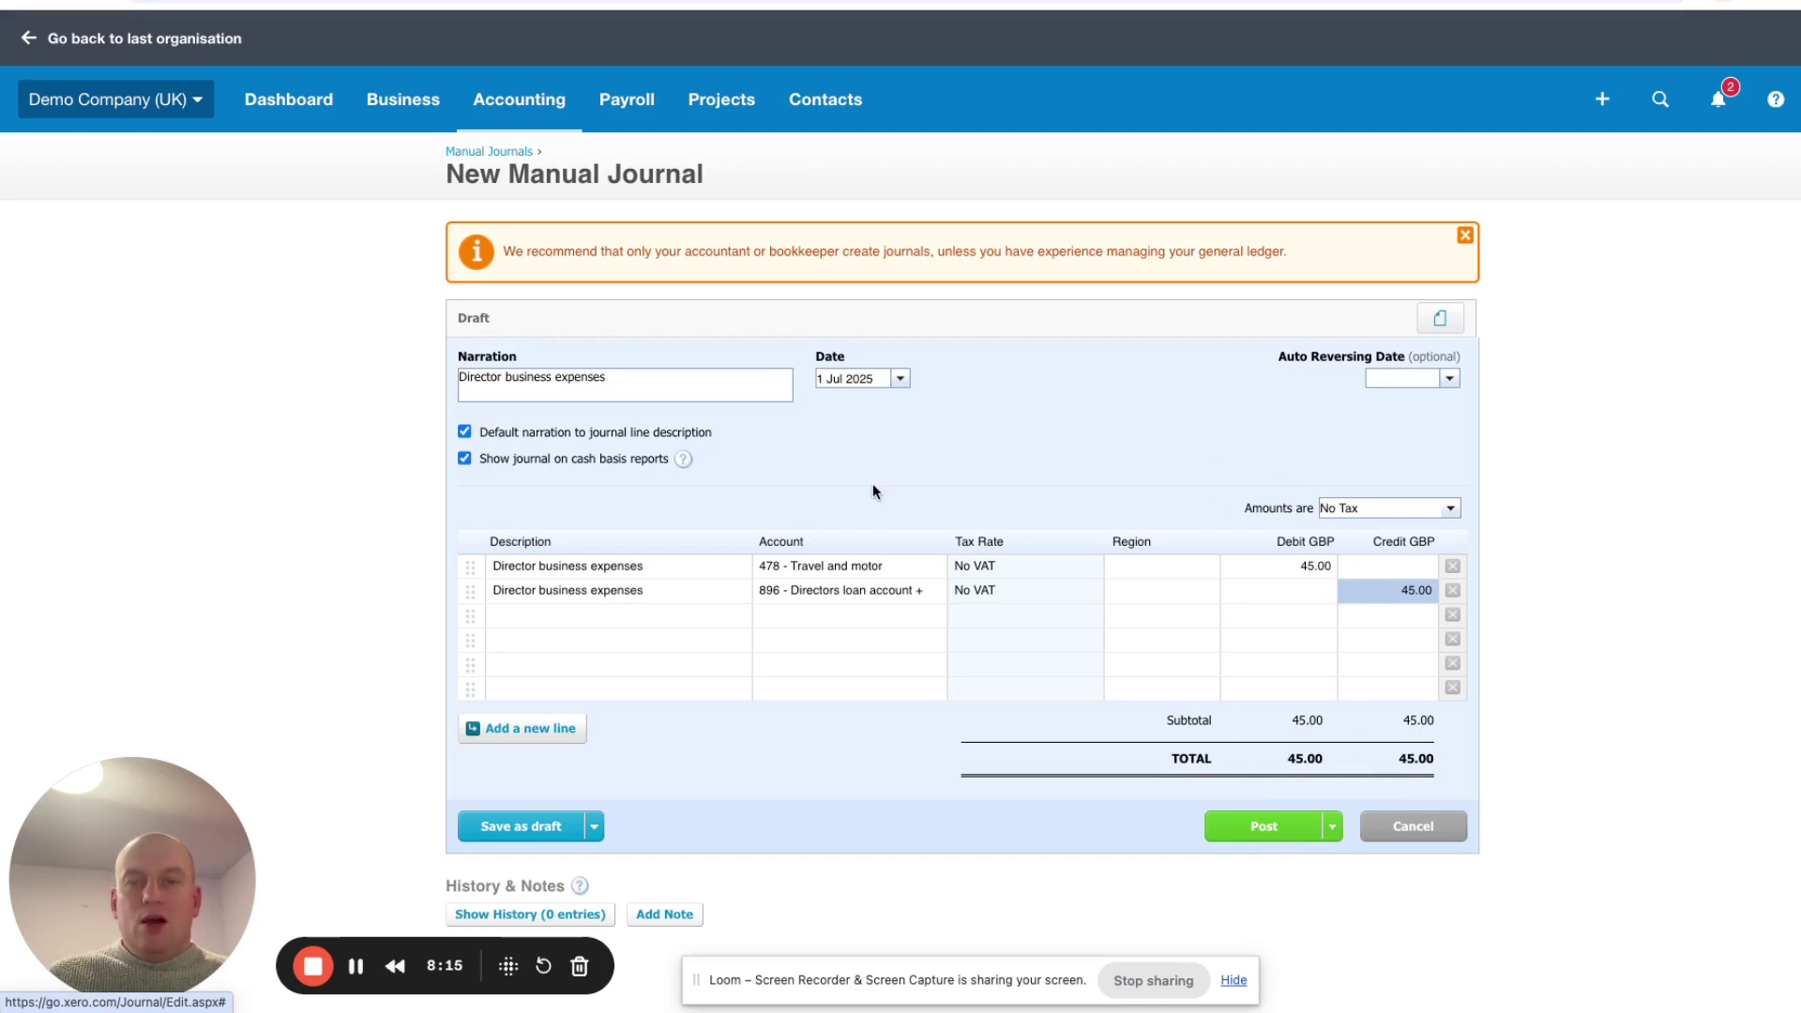
Copy the mileage remark from cell E2 and append it to line 1's description
key("ctrl+Tab")
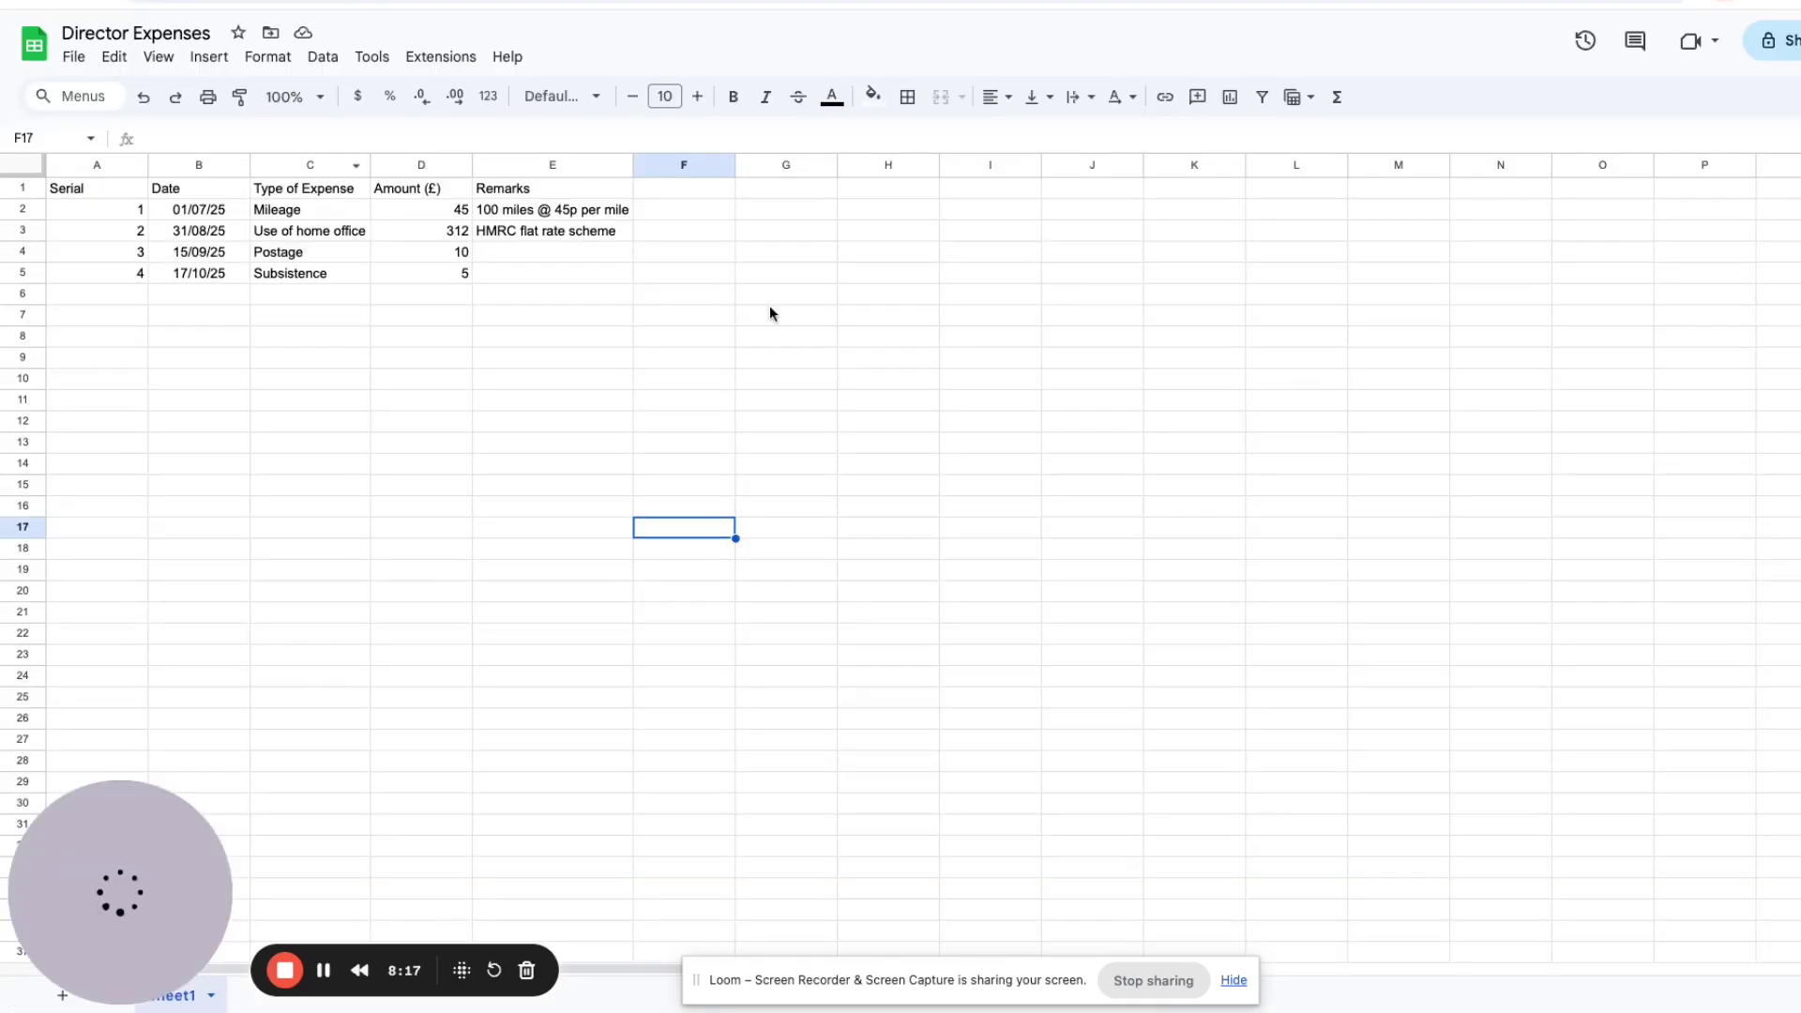
double_click(624, 209)
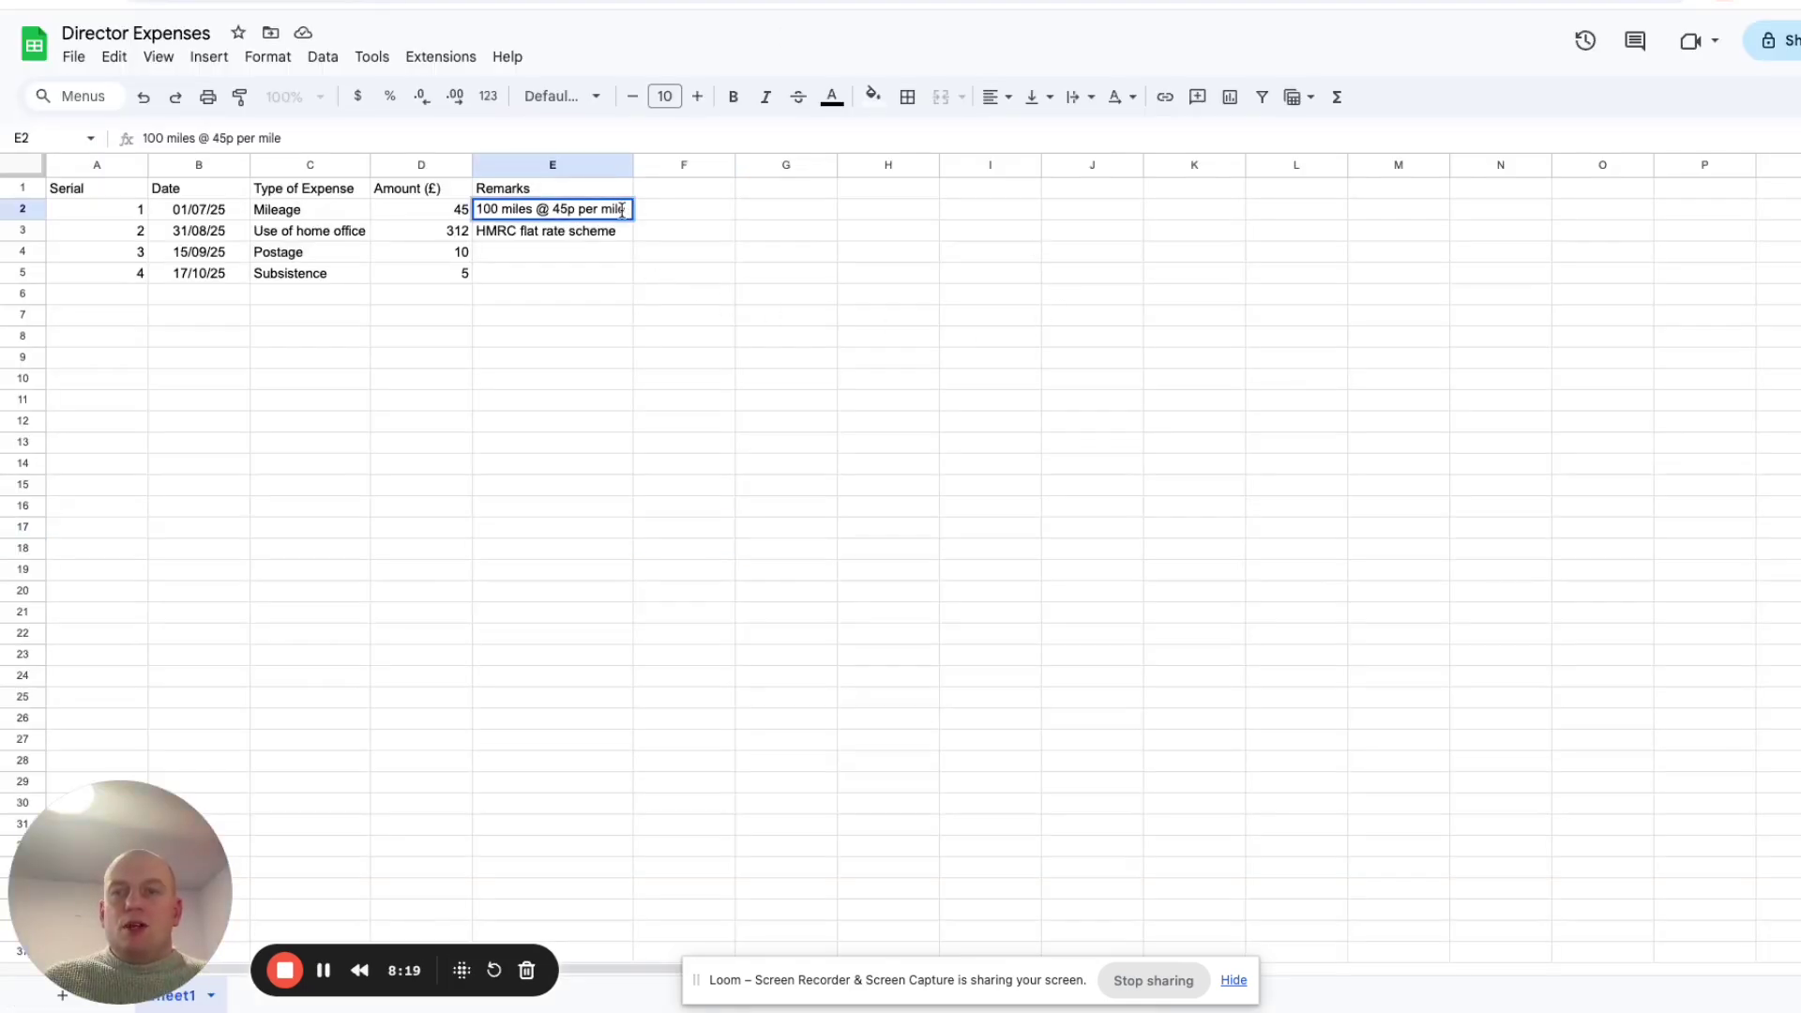
left_click_drag(624, 209, 466, 211)
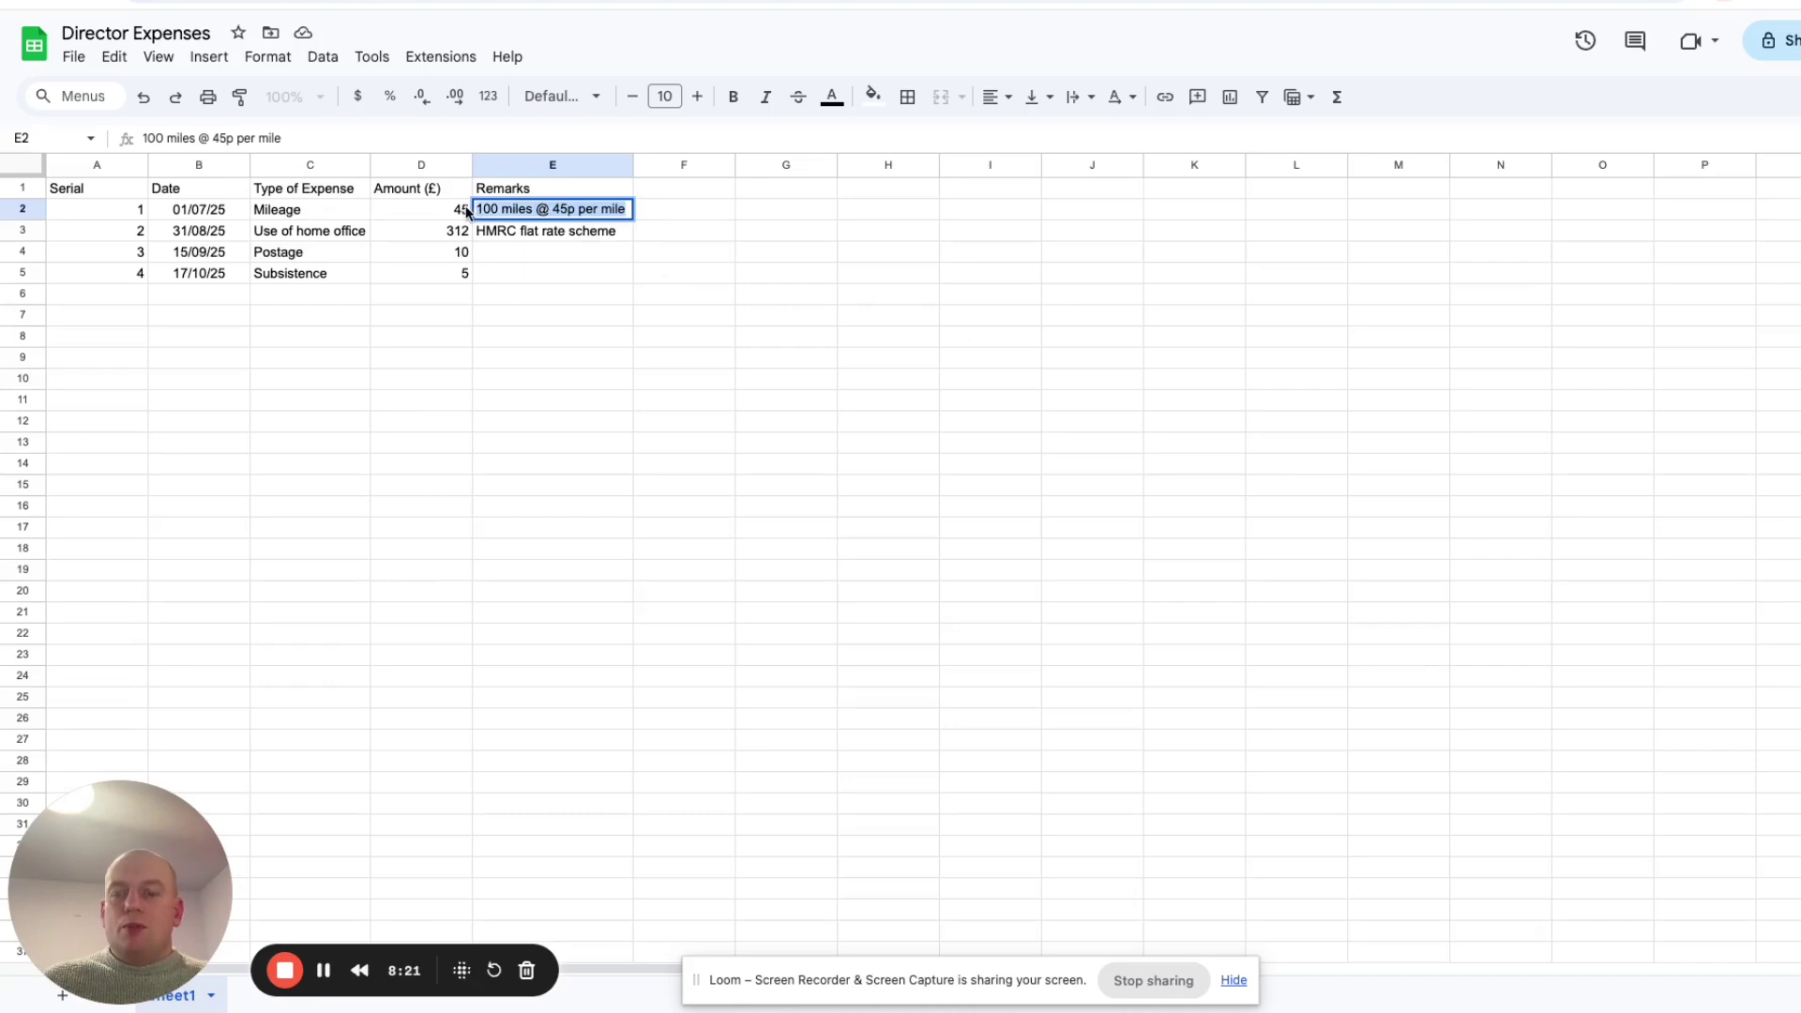
key("ctrl+shift+Tab")
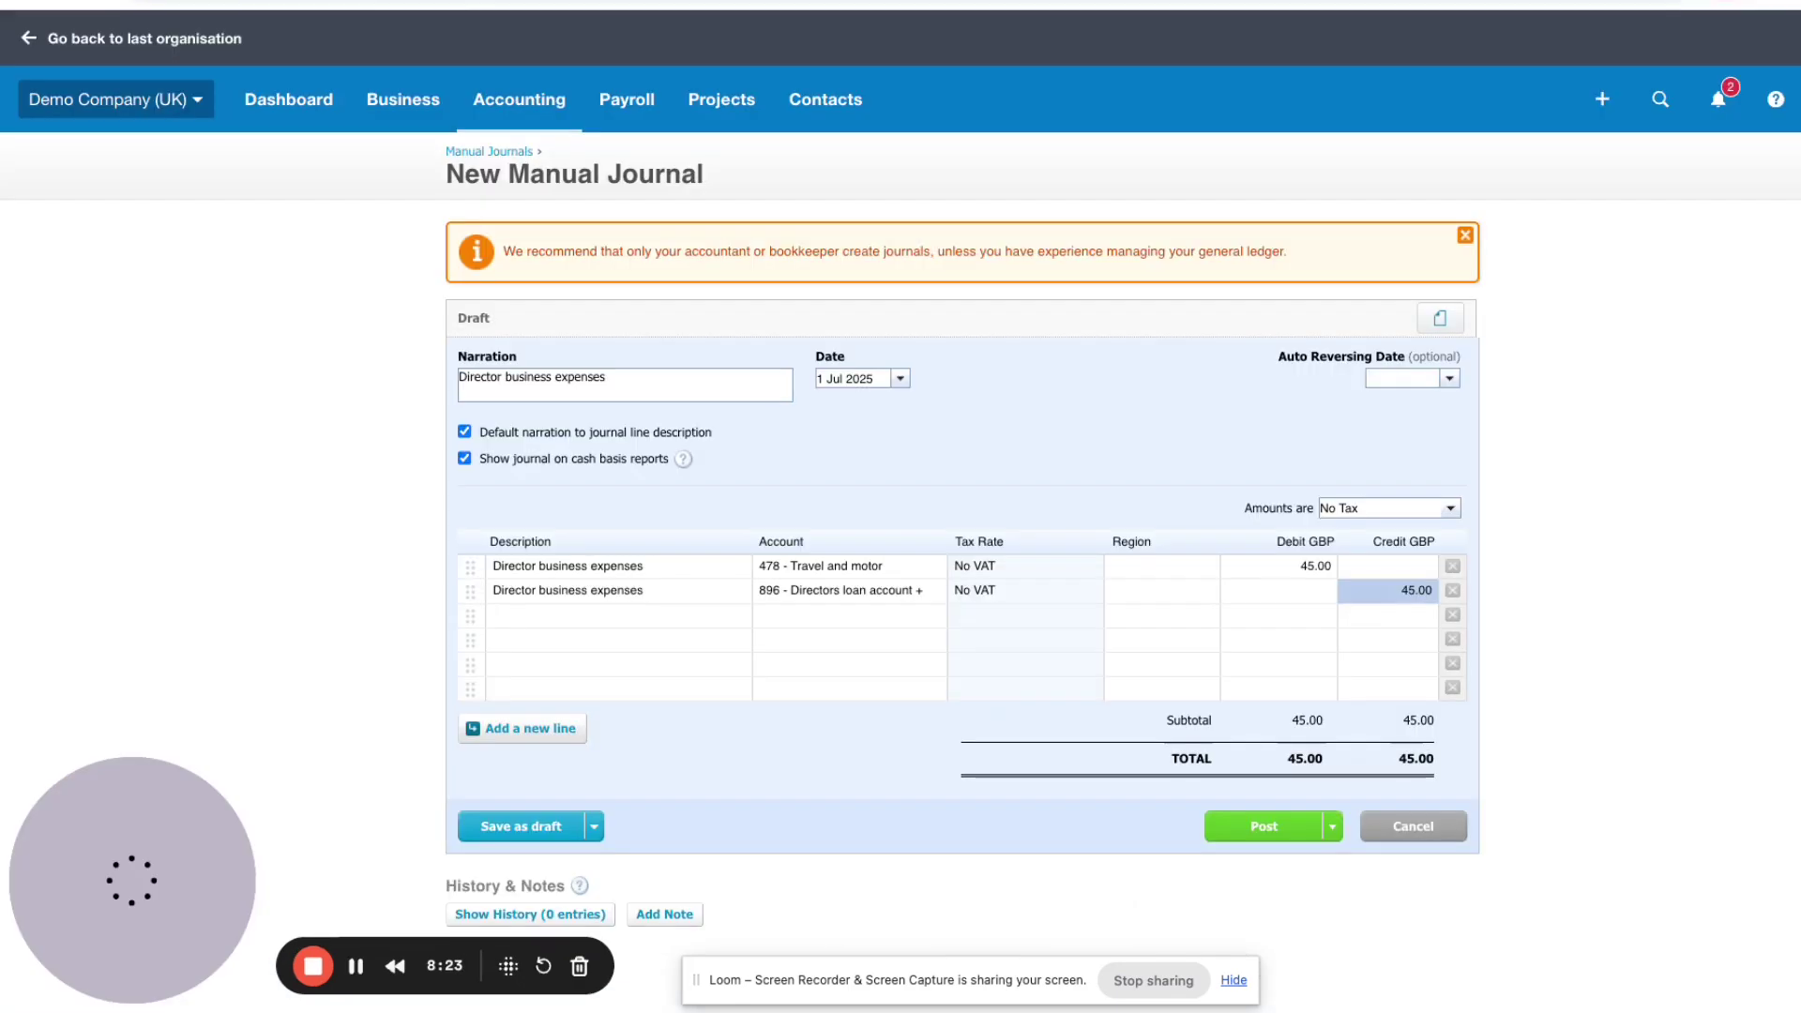
left_click(675, 565)
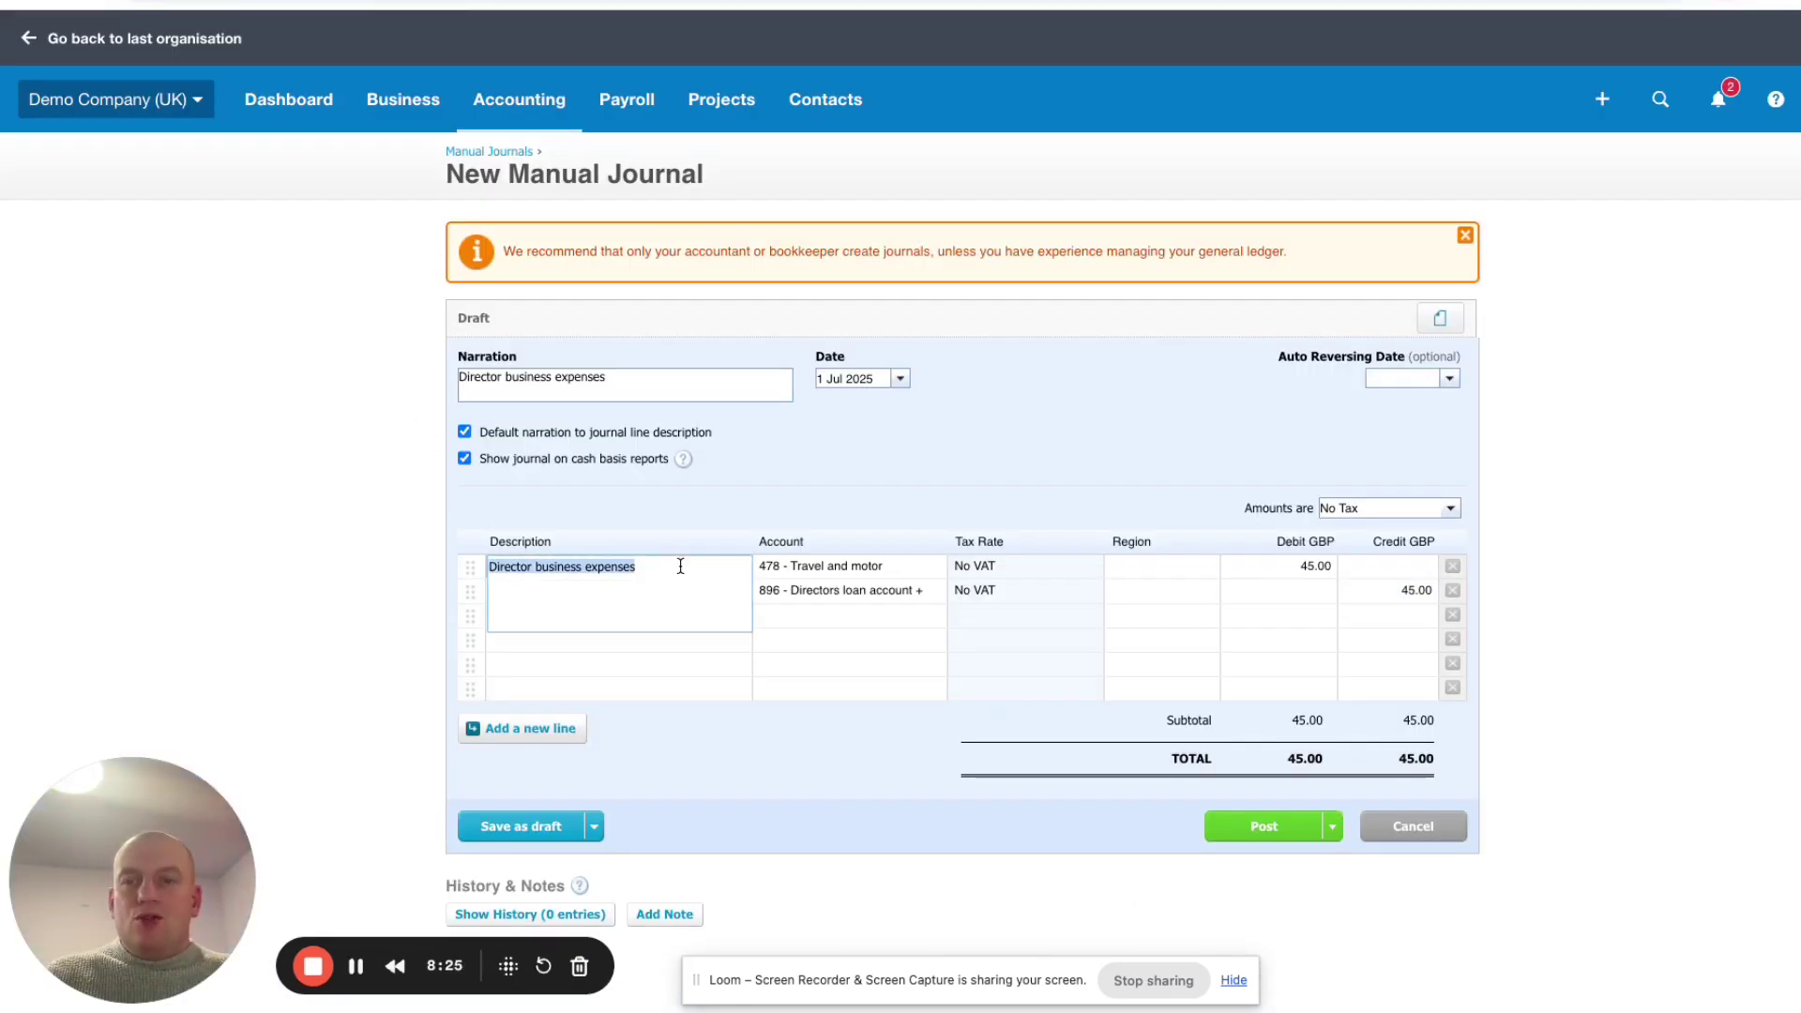
type("Director business expenses")
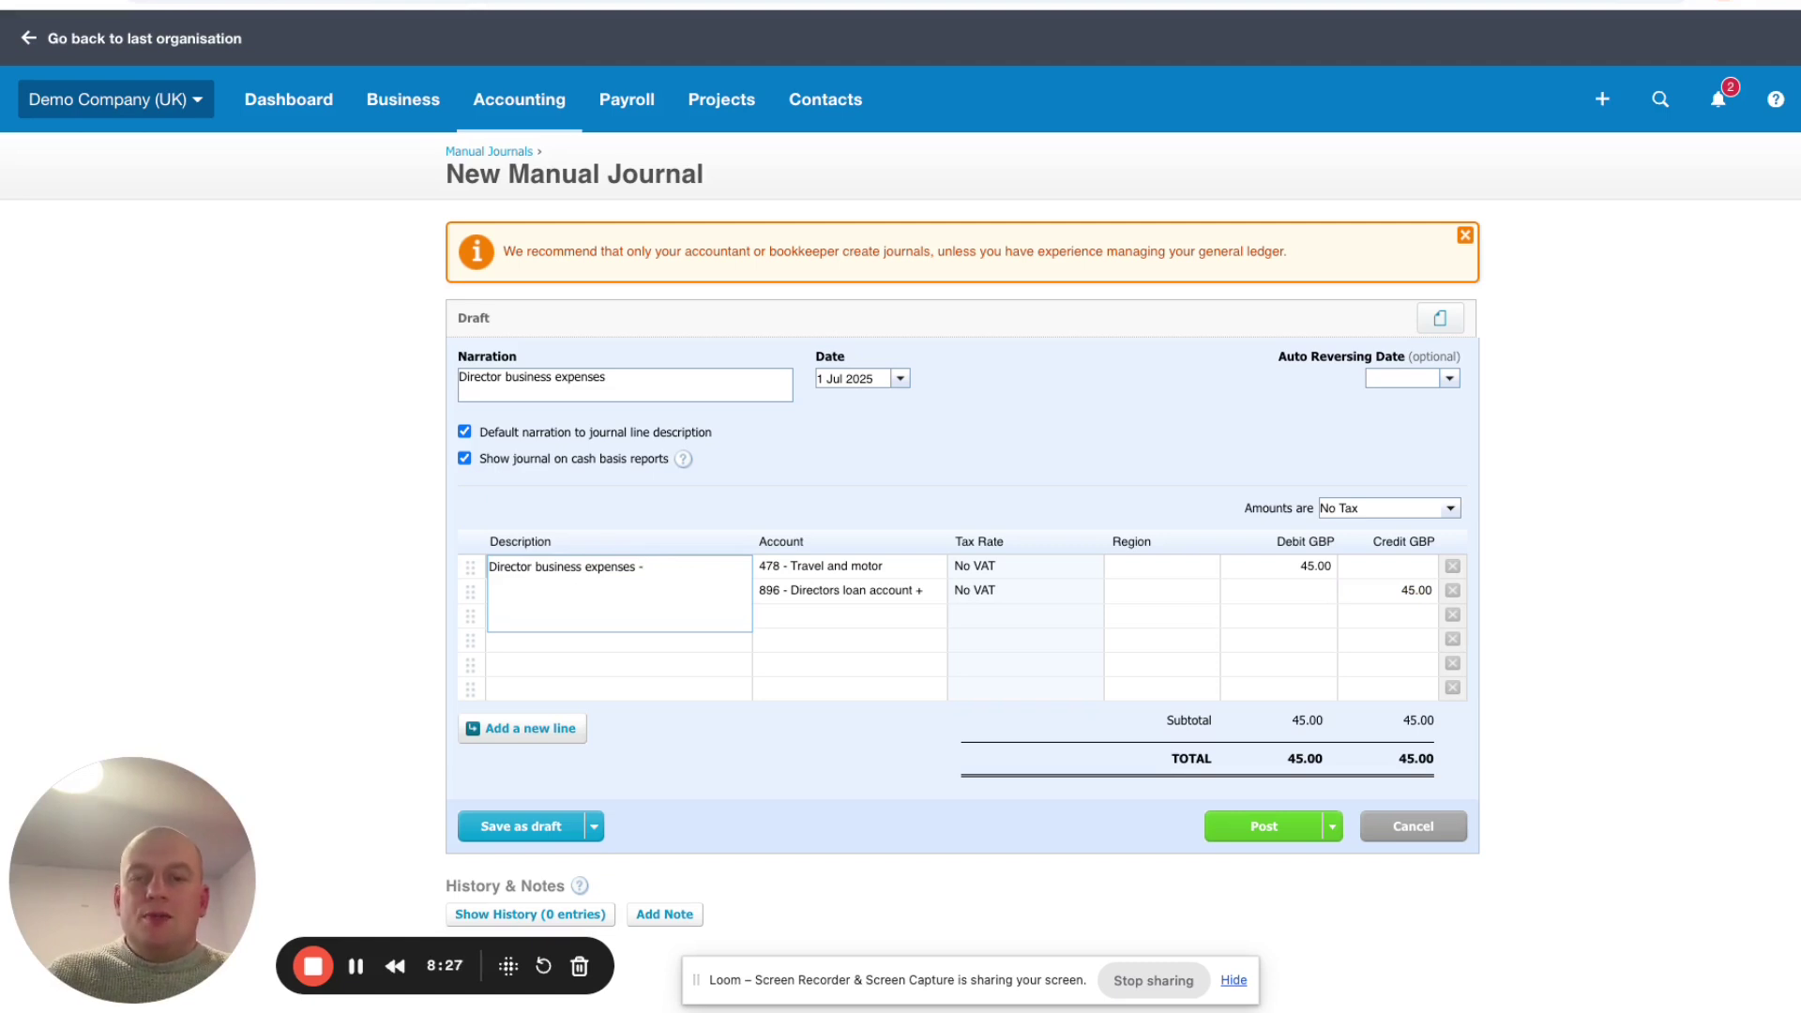
type("- 100 miles @ 45p per mile")
Append the mileage remark to line 2's description and post the 45.00 journal
left_click(656, 591)
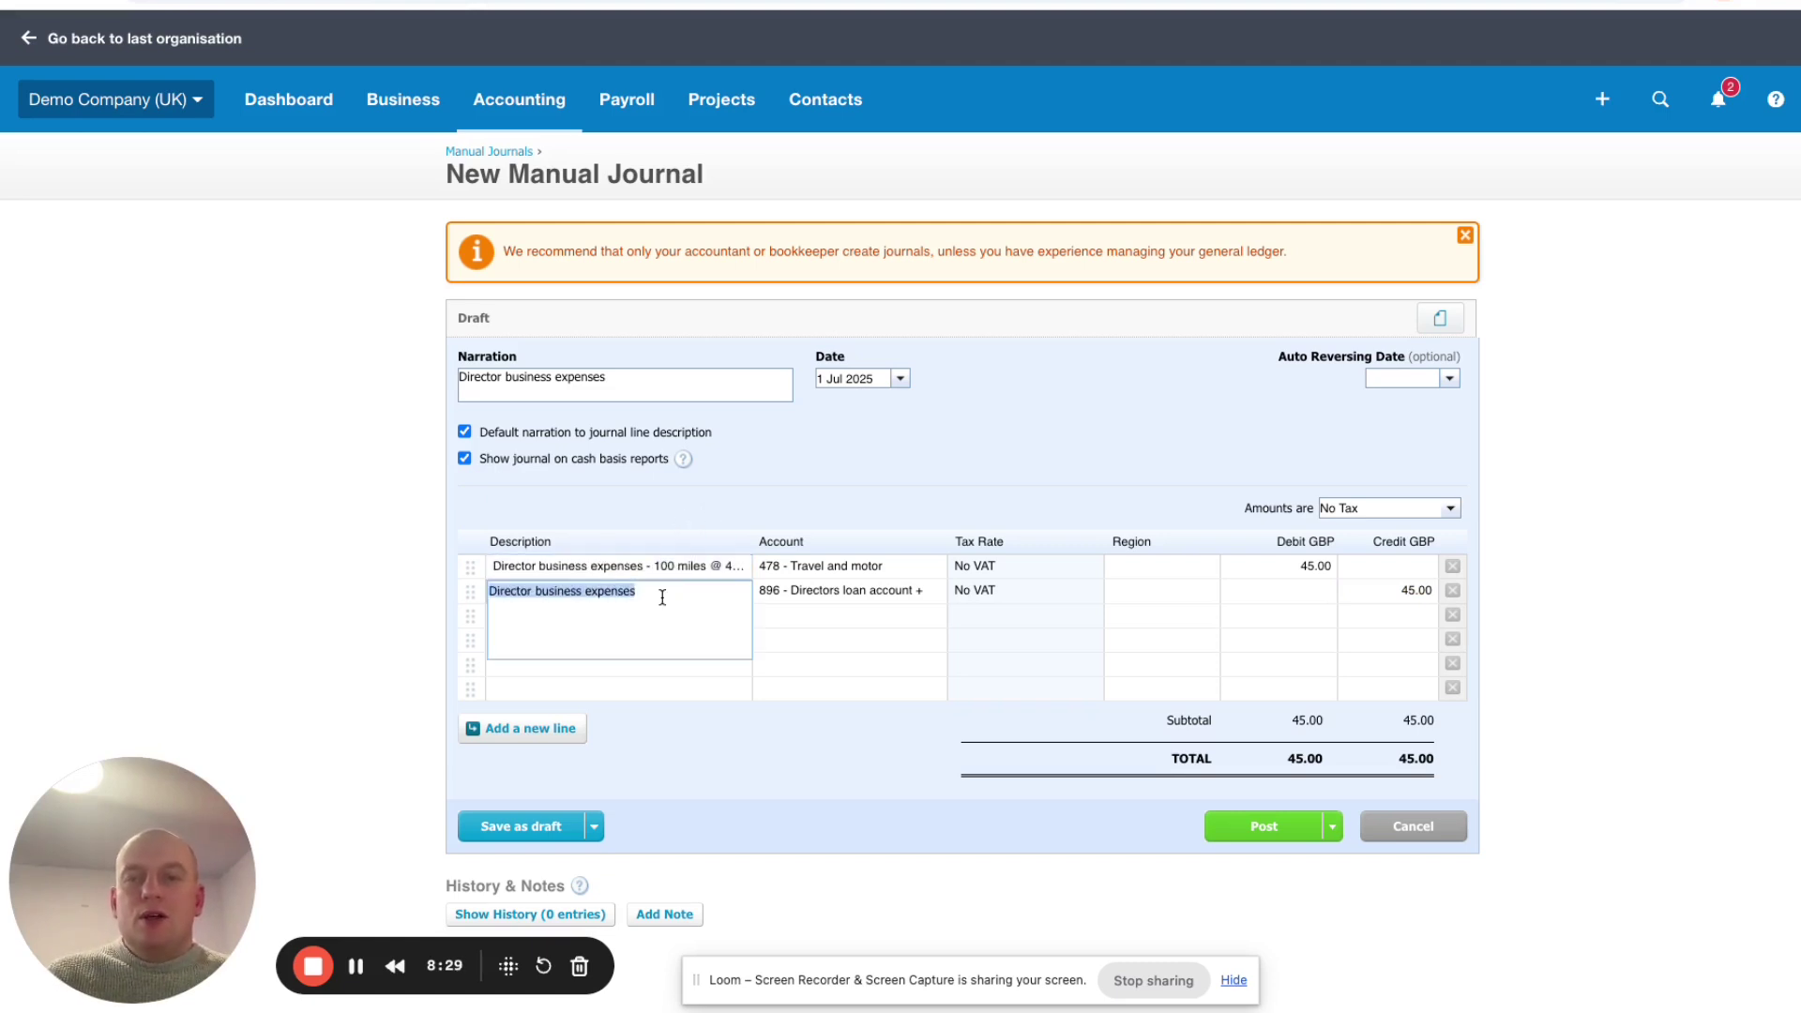
left_click(664, 595)
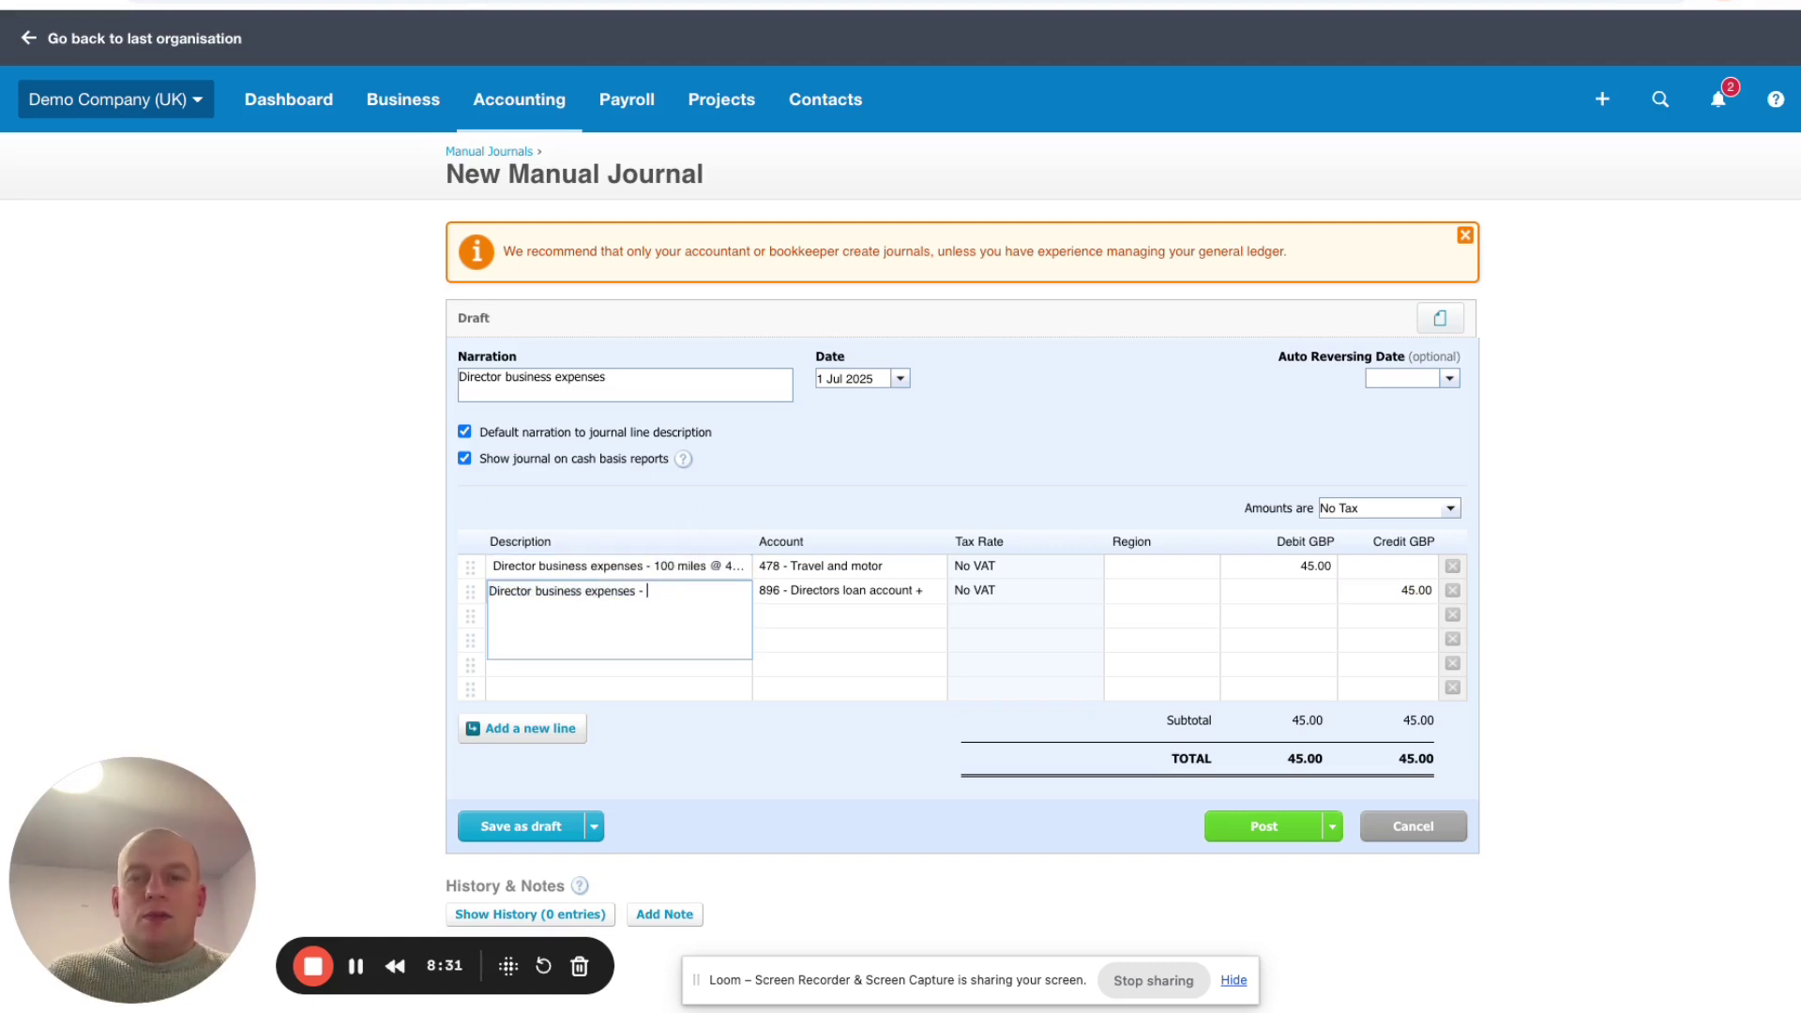
type("- 100 miles @ 45p per mile")
left_click(928, 434)
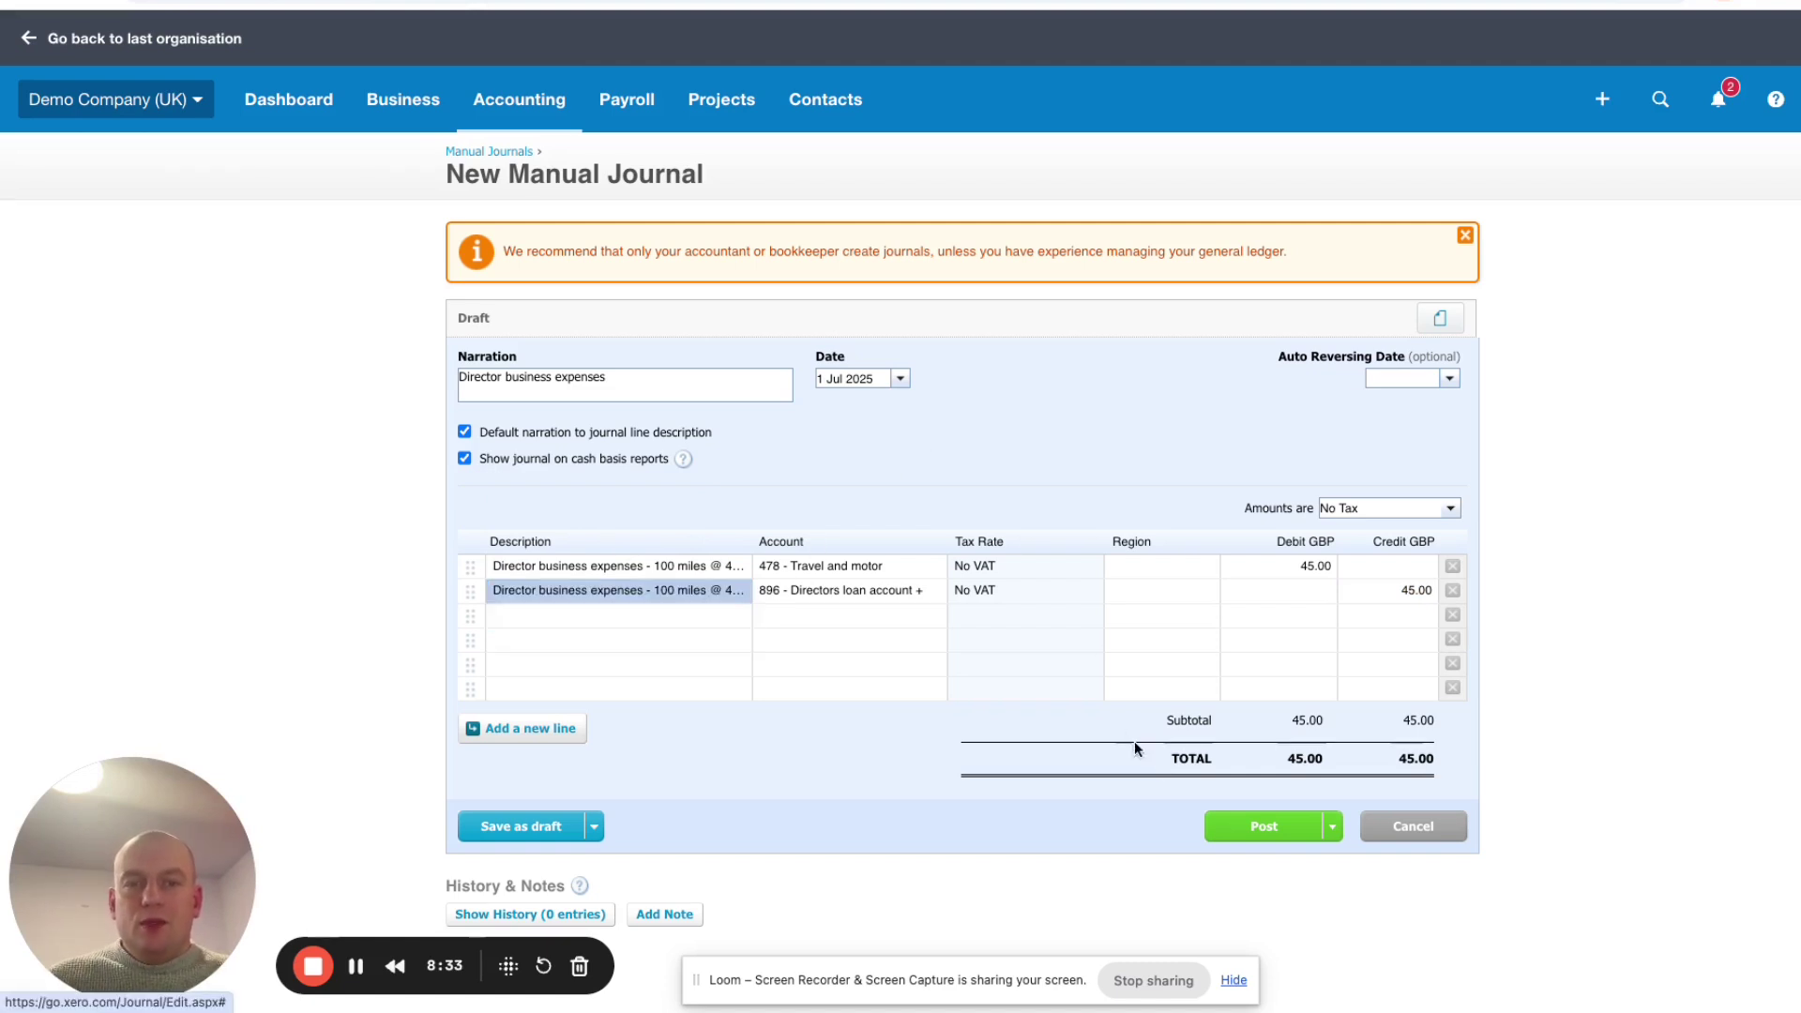
left_click(1236, 826)
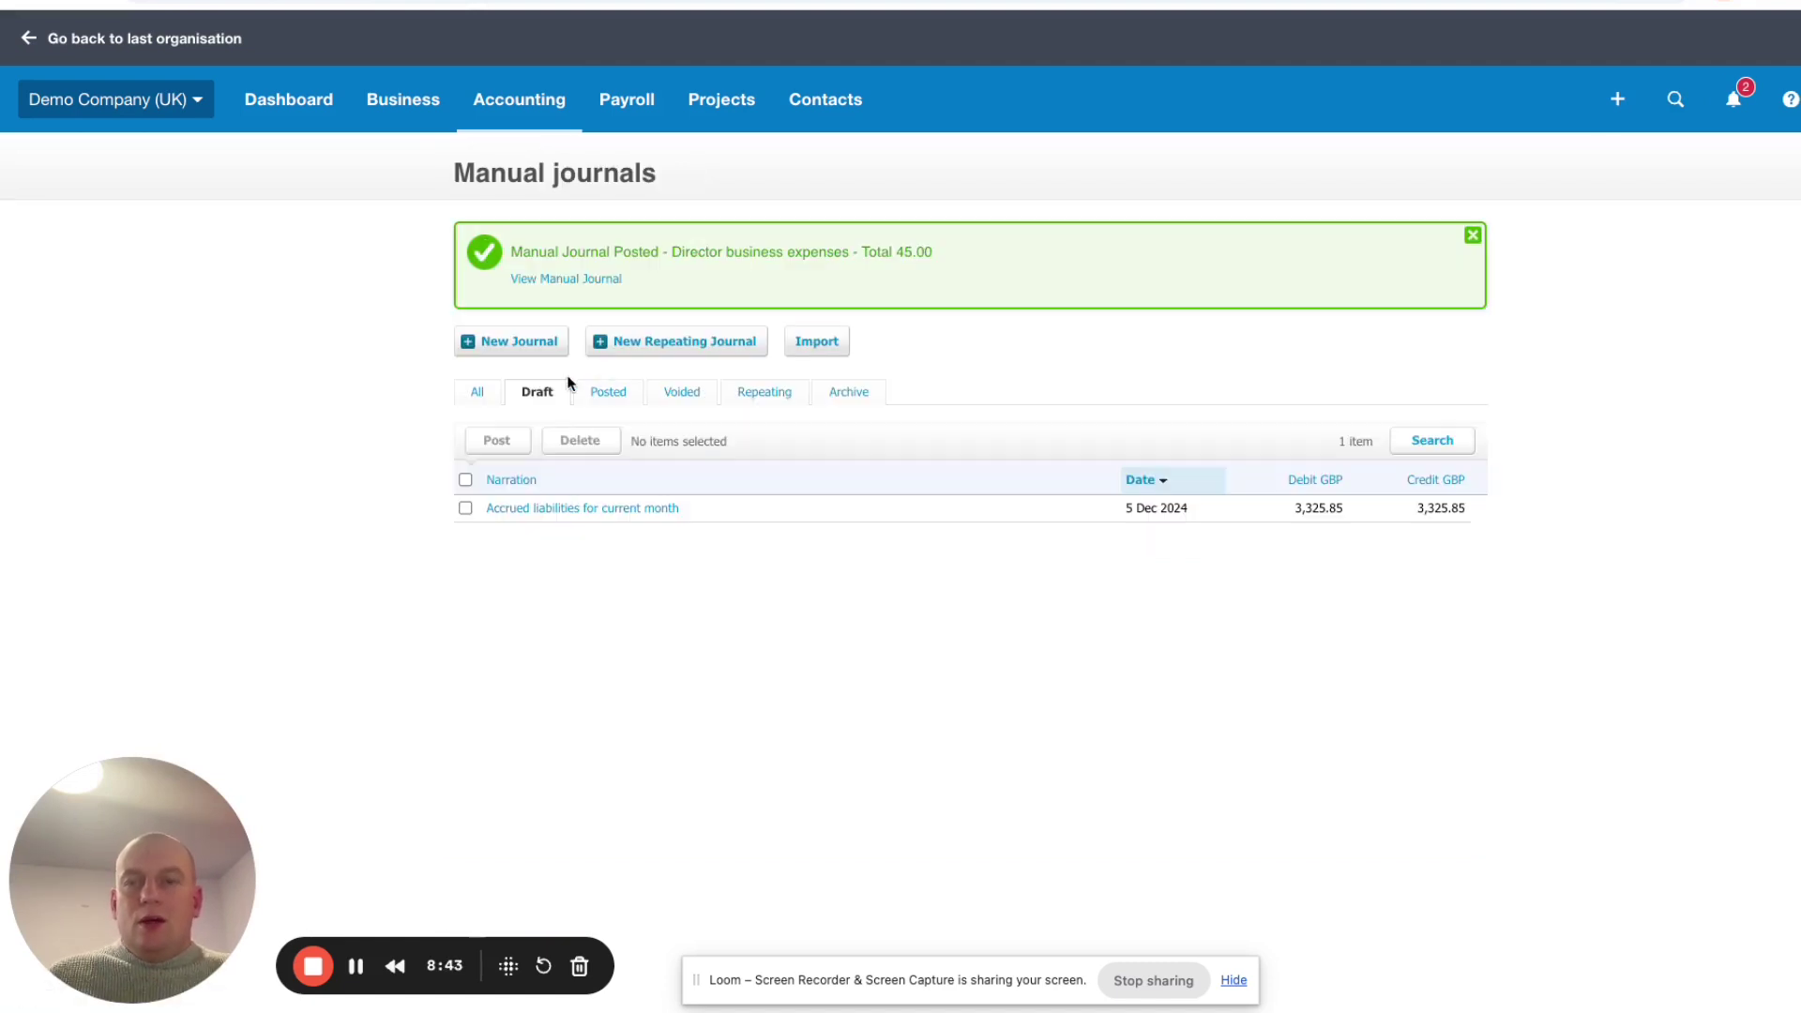
Review the Posted journals list showing the 45.00 mileage journal, then begin a new journal
left_click(608, 393)
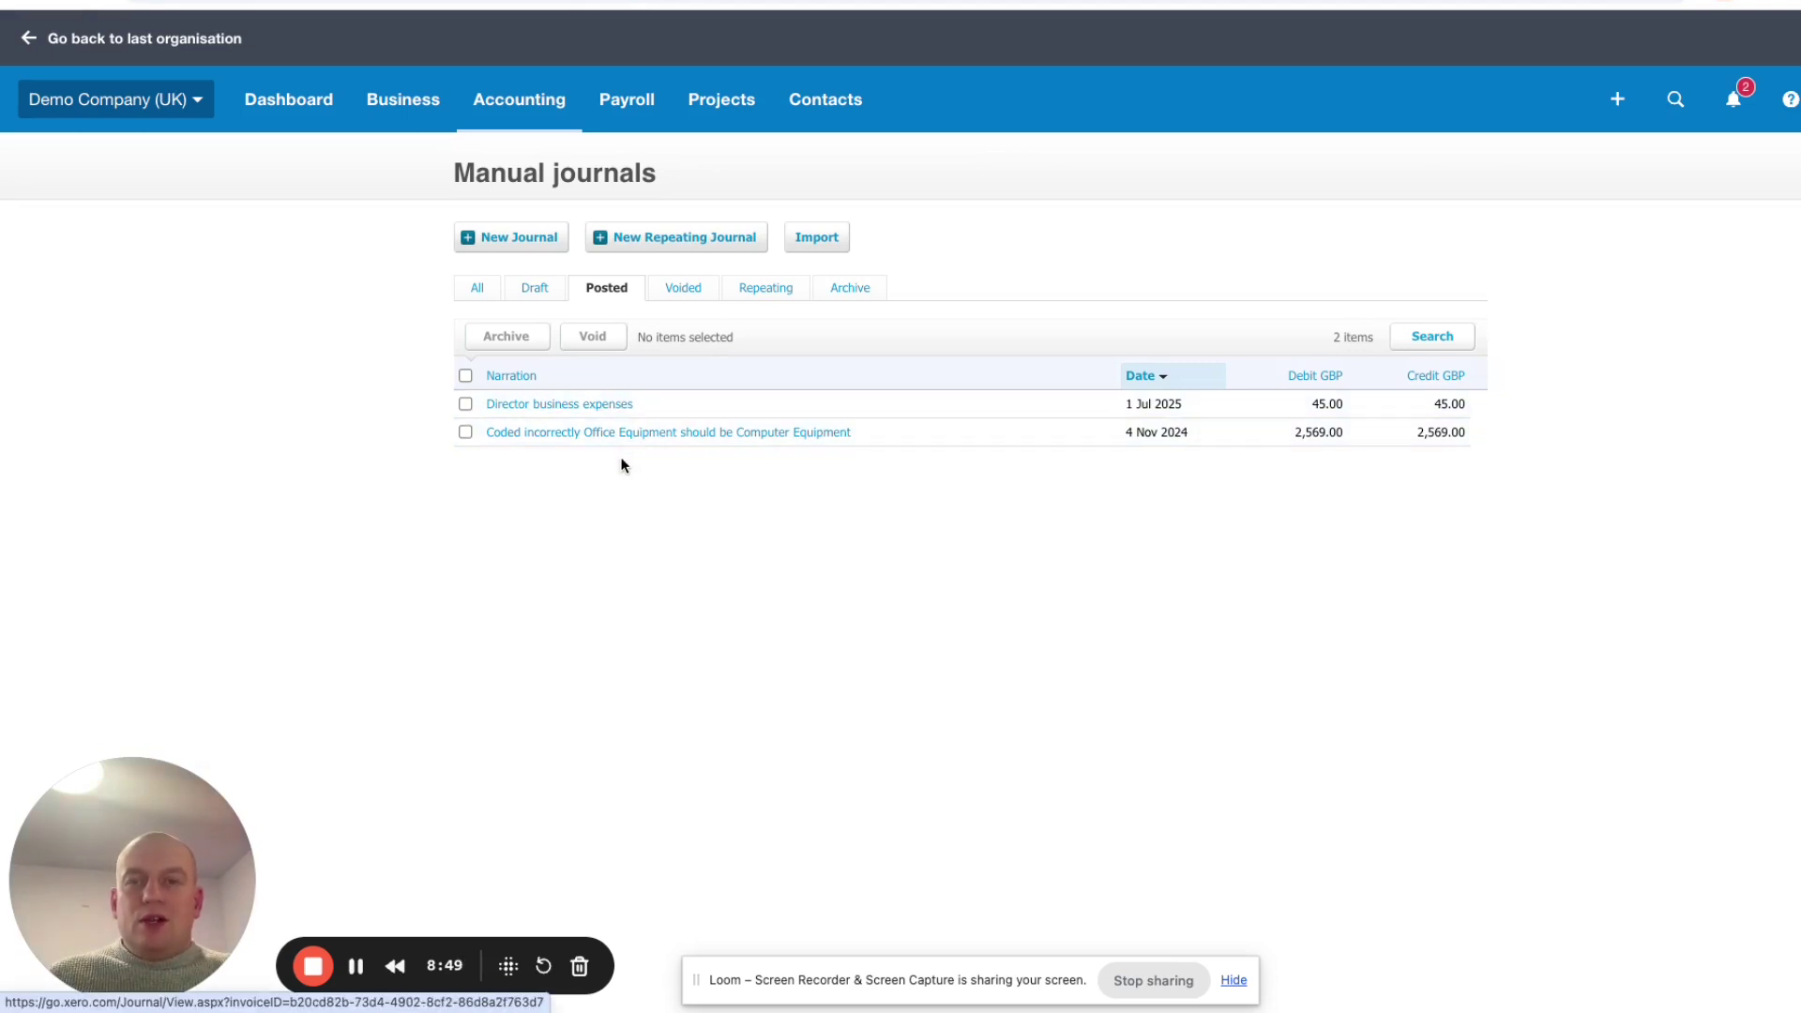
left_click(504, 240)
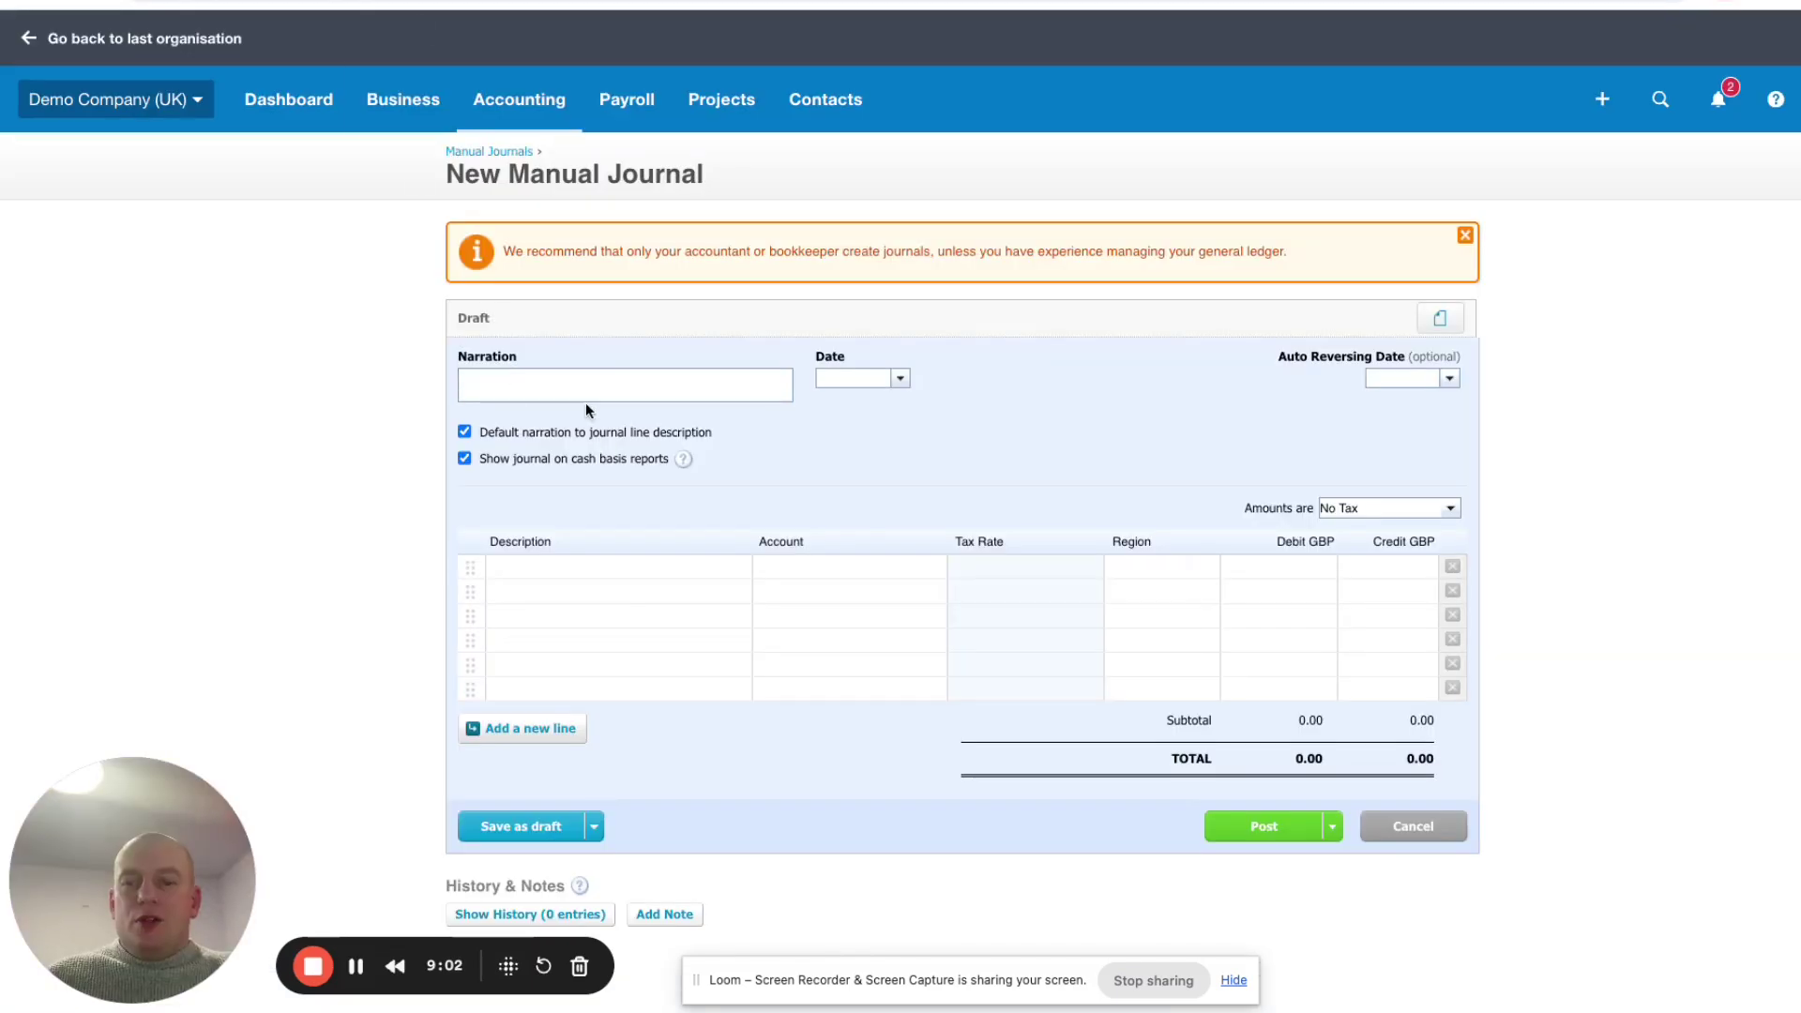
Narrate the new journal 'use of homes as office' and date it 31 Aug 2025
type("use of homes as office")
key("ctrl+Tab")
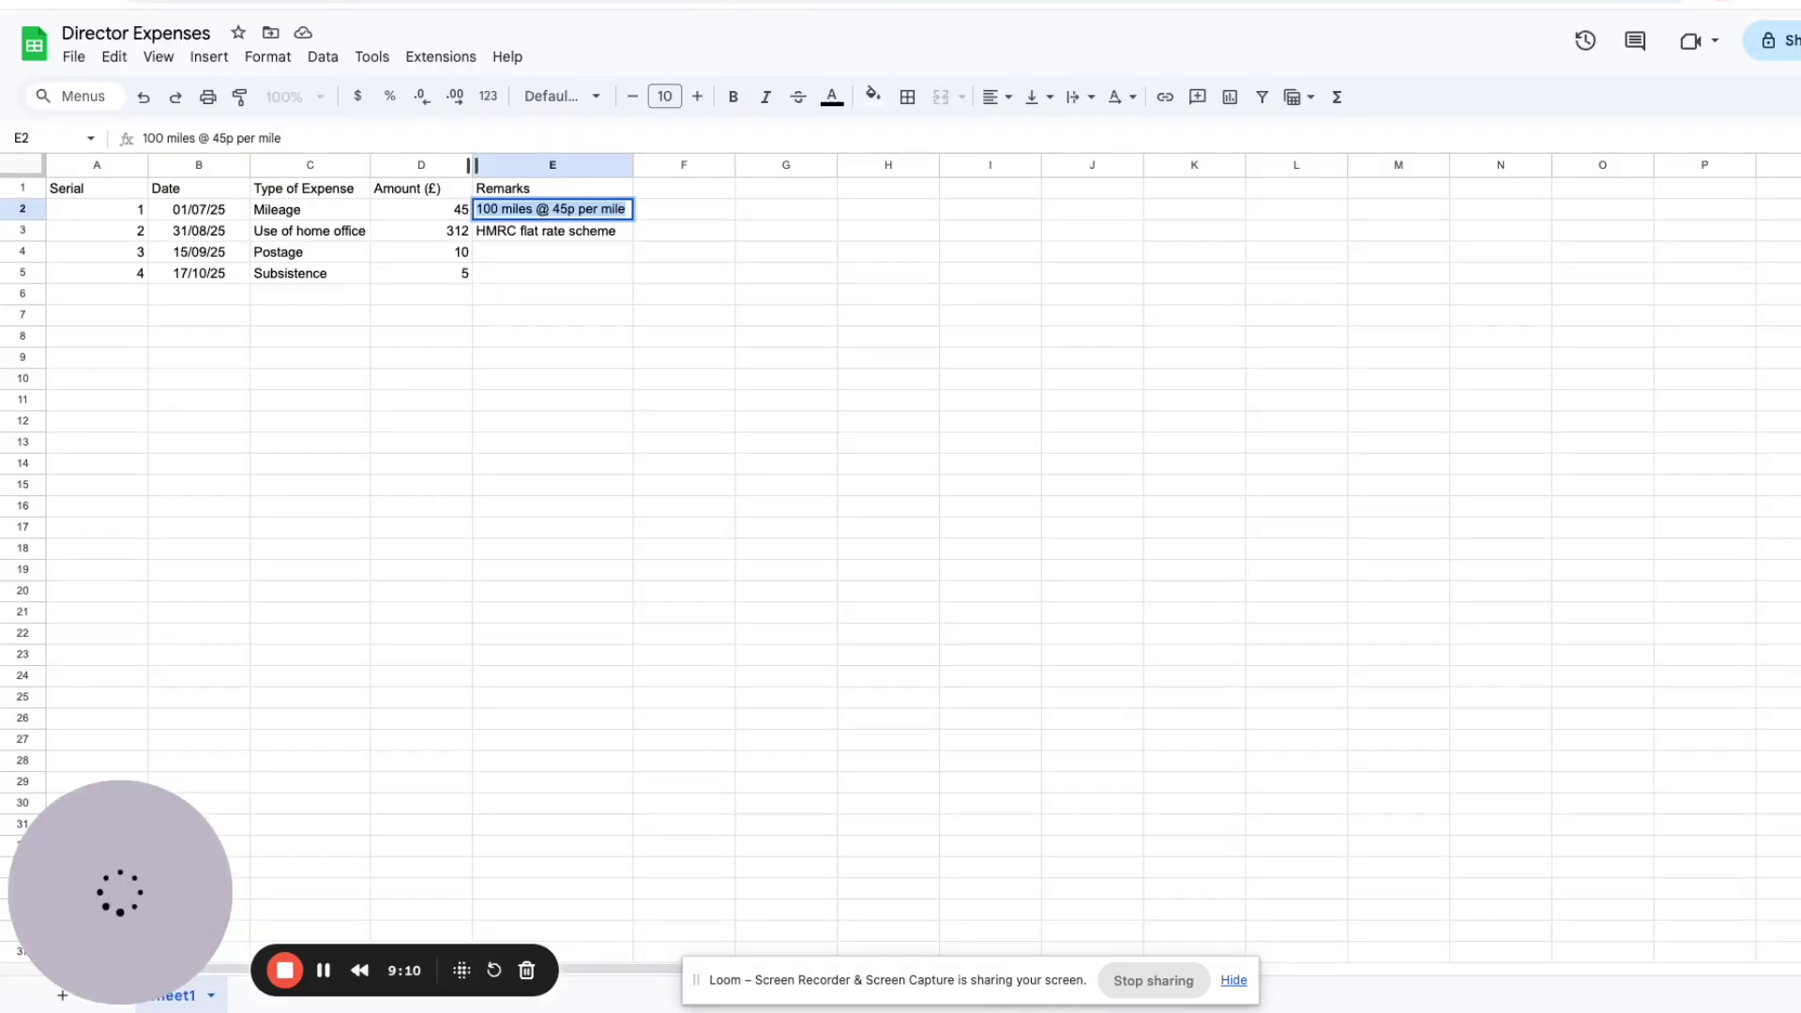
key("ctrl+Tab")
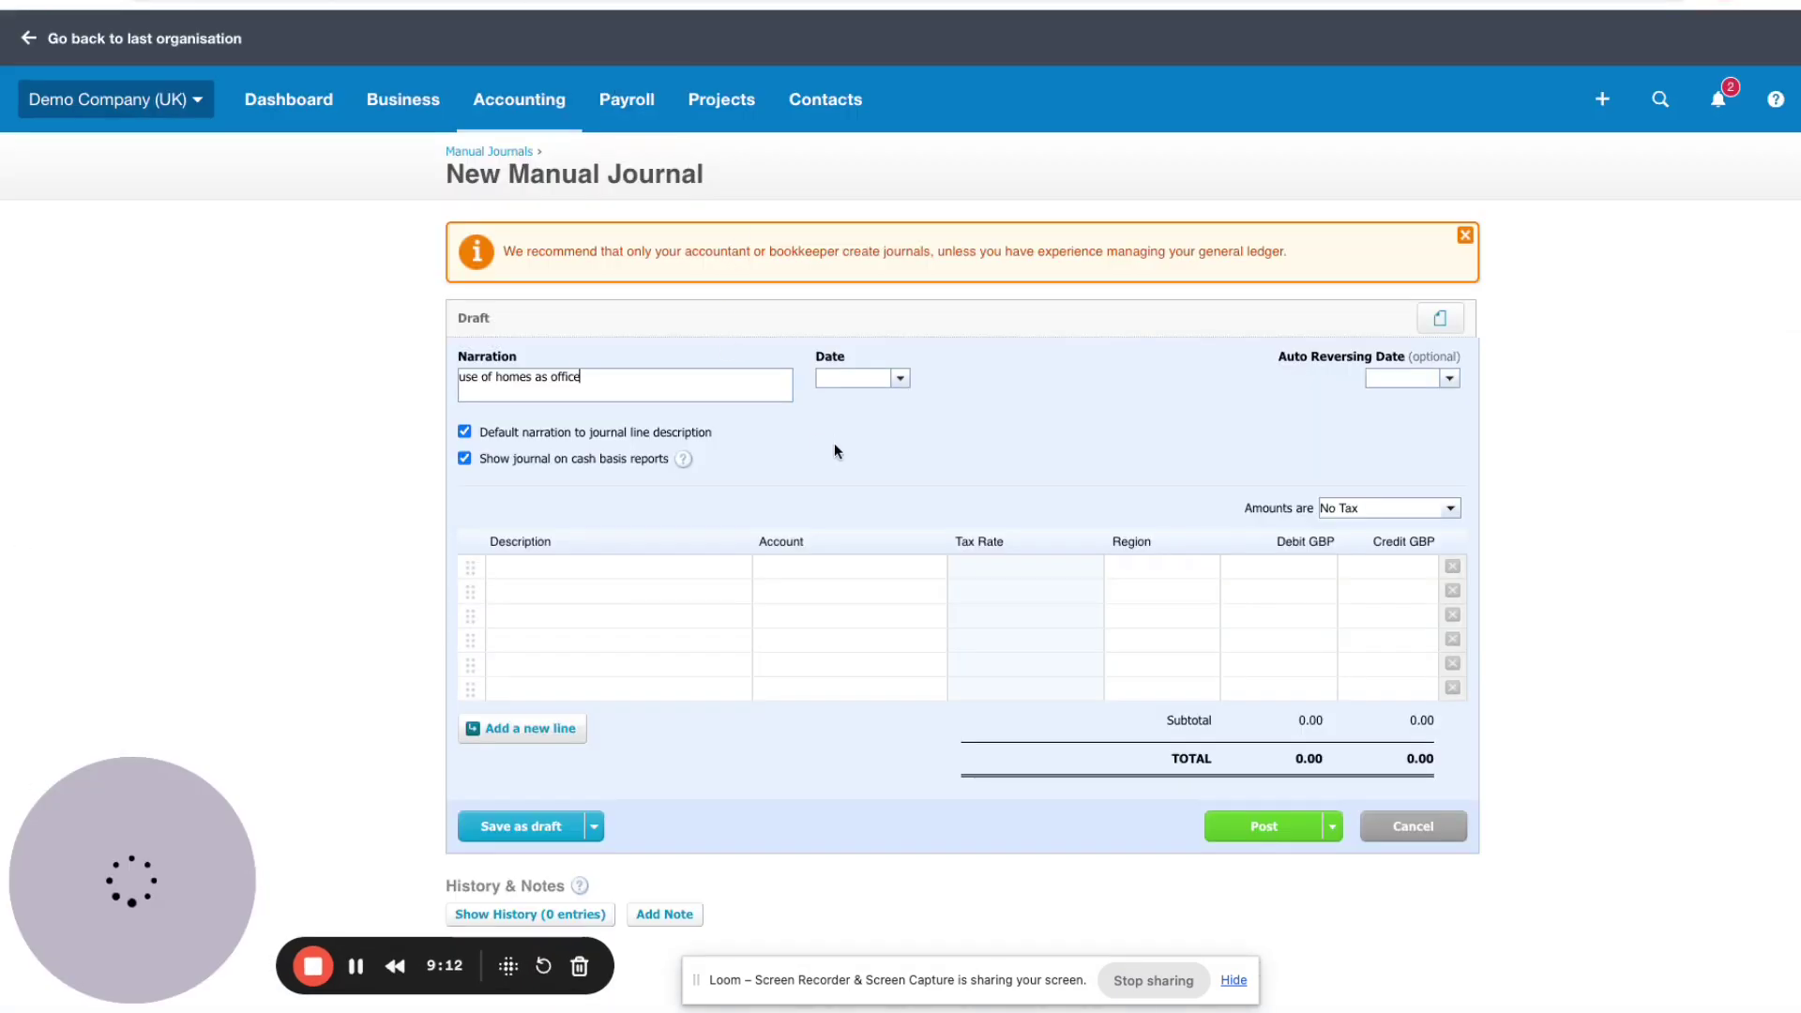
left_click(848, 378)
type("31")
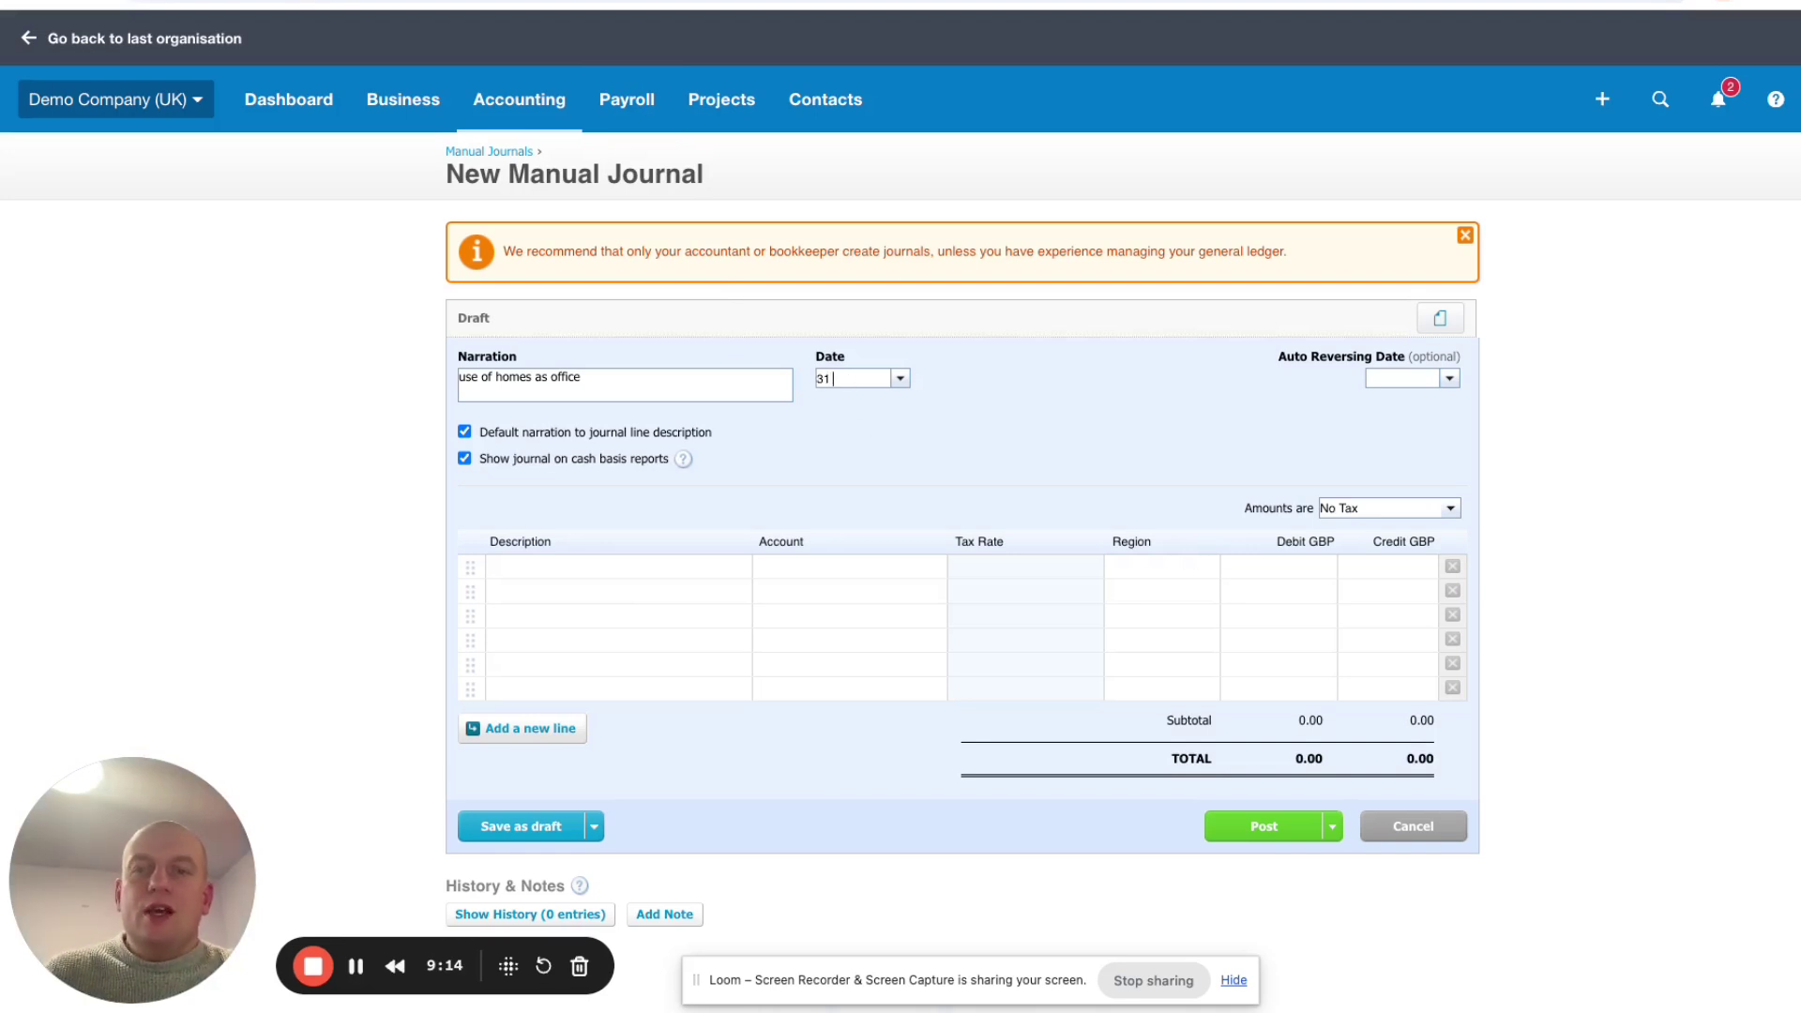
type(" aug 2025")
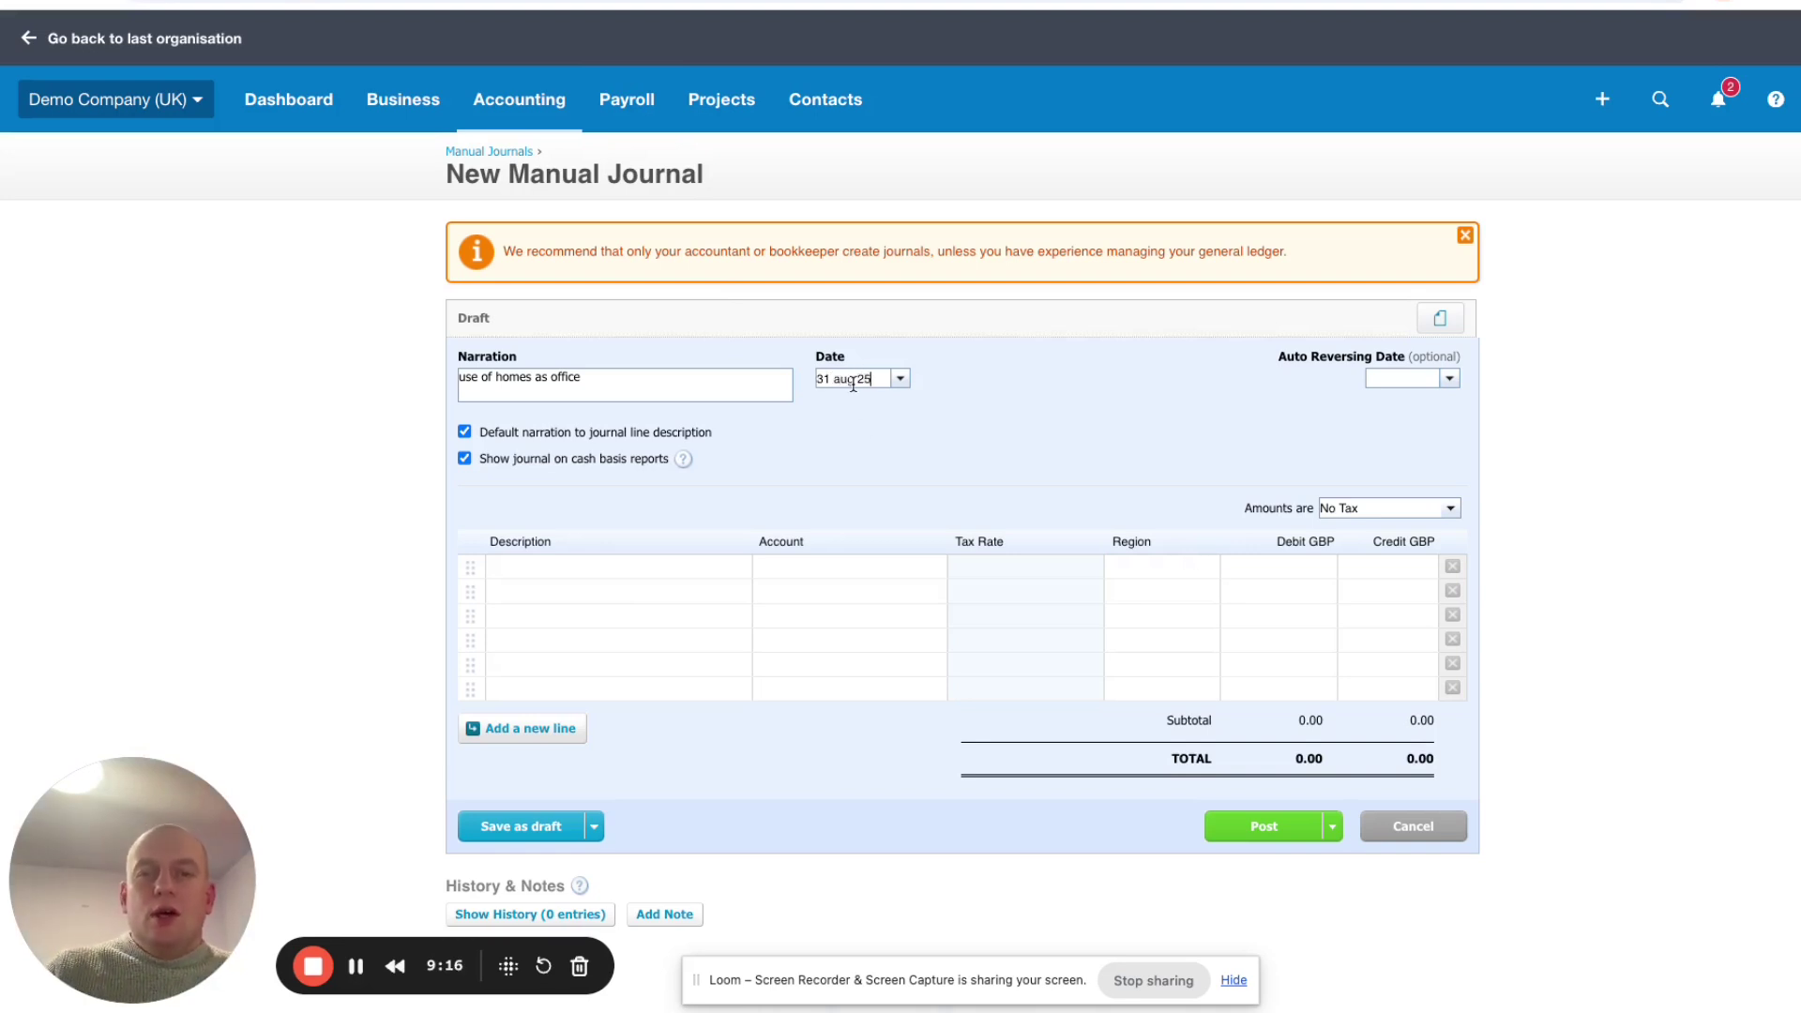
left_click(857, 491)
Fill both line descriptions with the narration and copy 'HMRC flat rate scheme' from cell E3
left_click(582, 570)
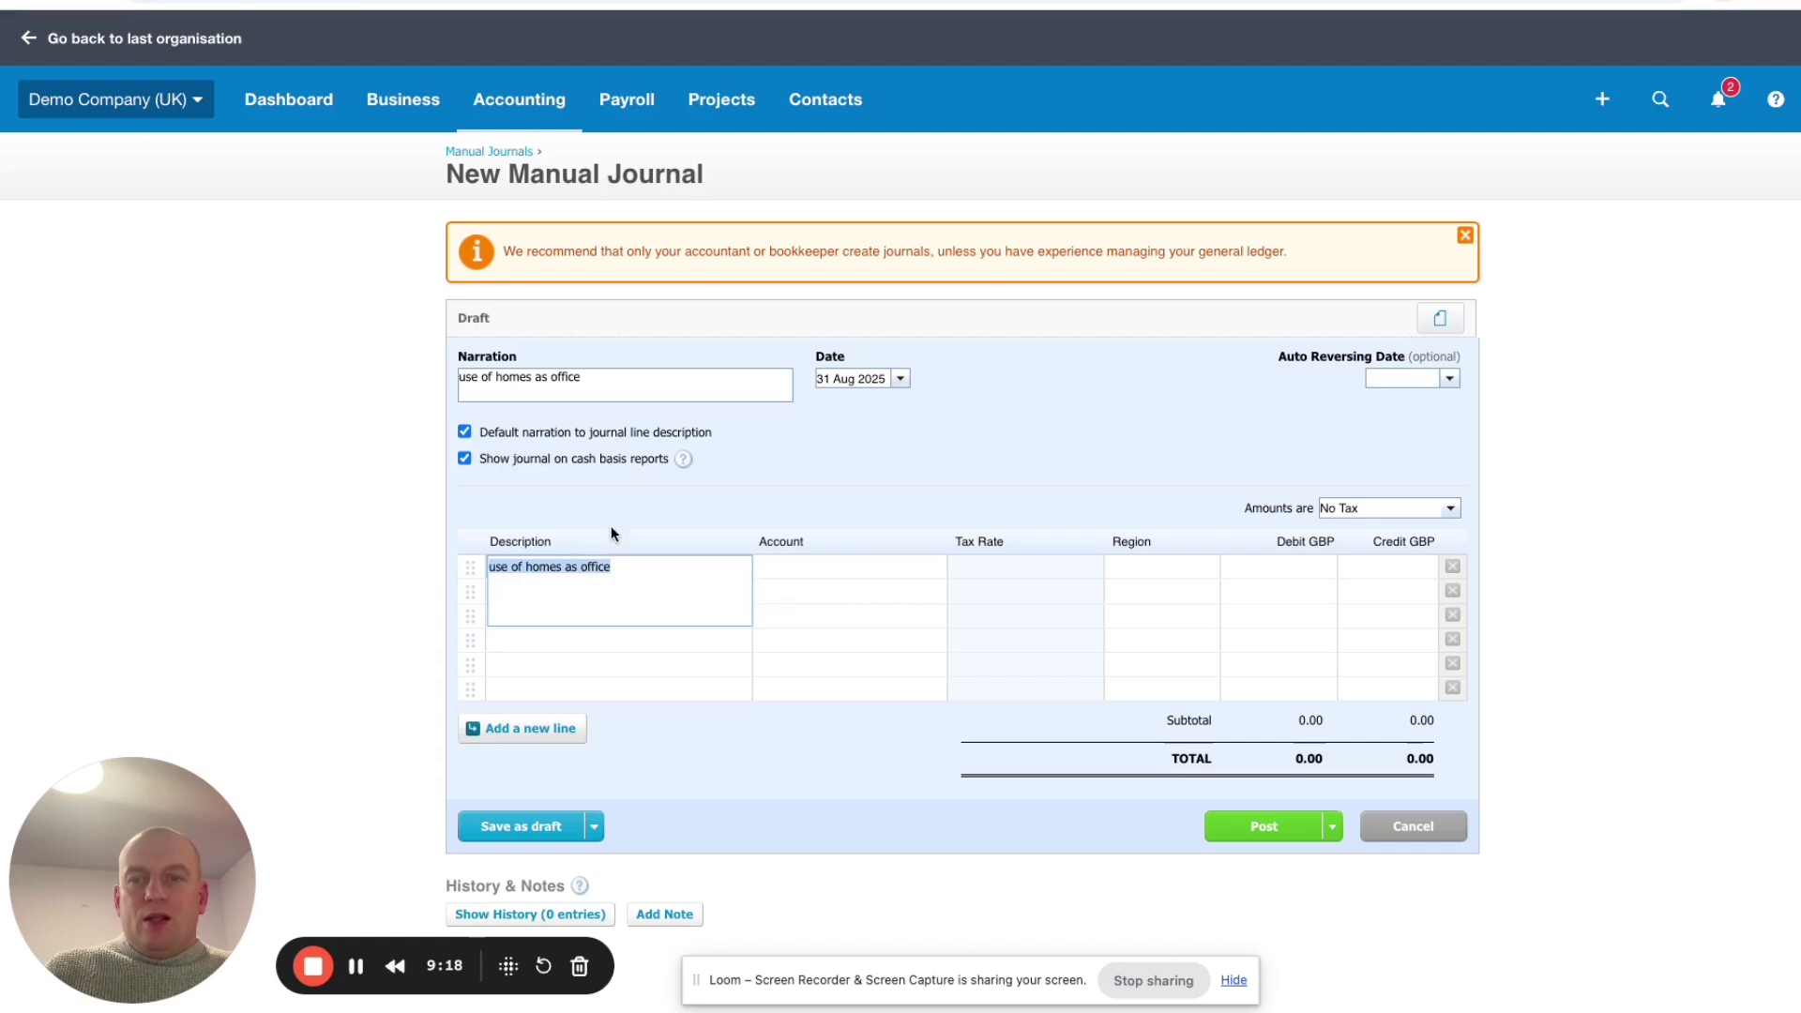
left_click(592, 588)
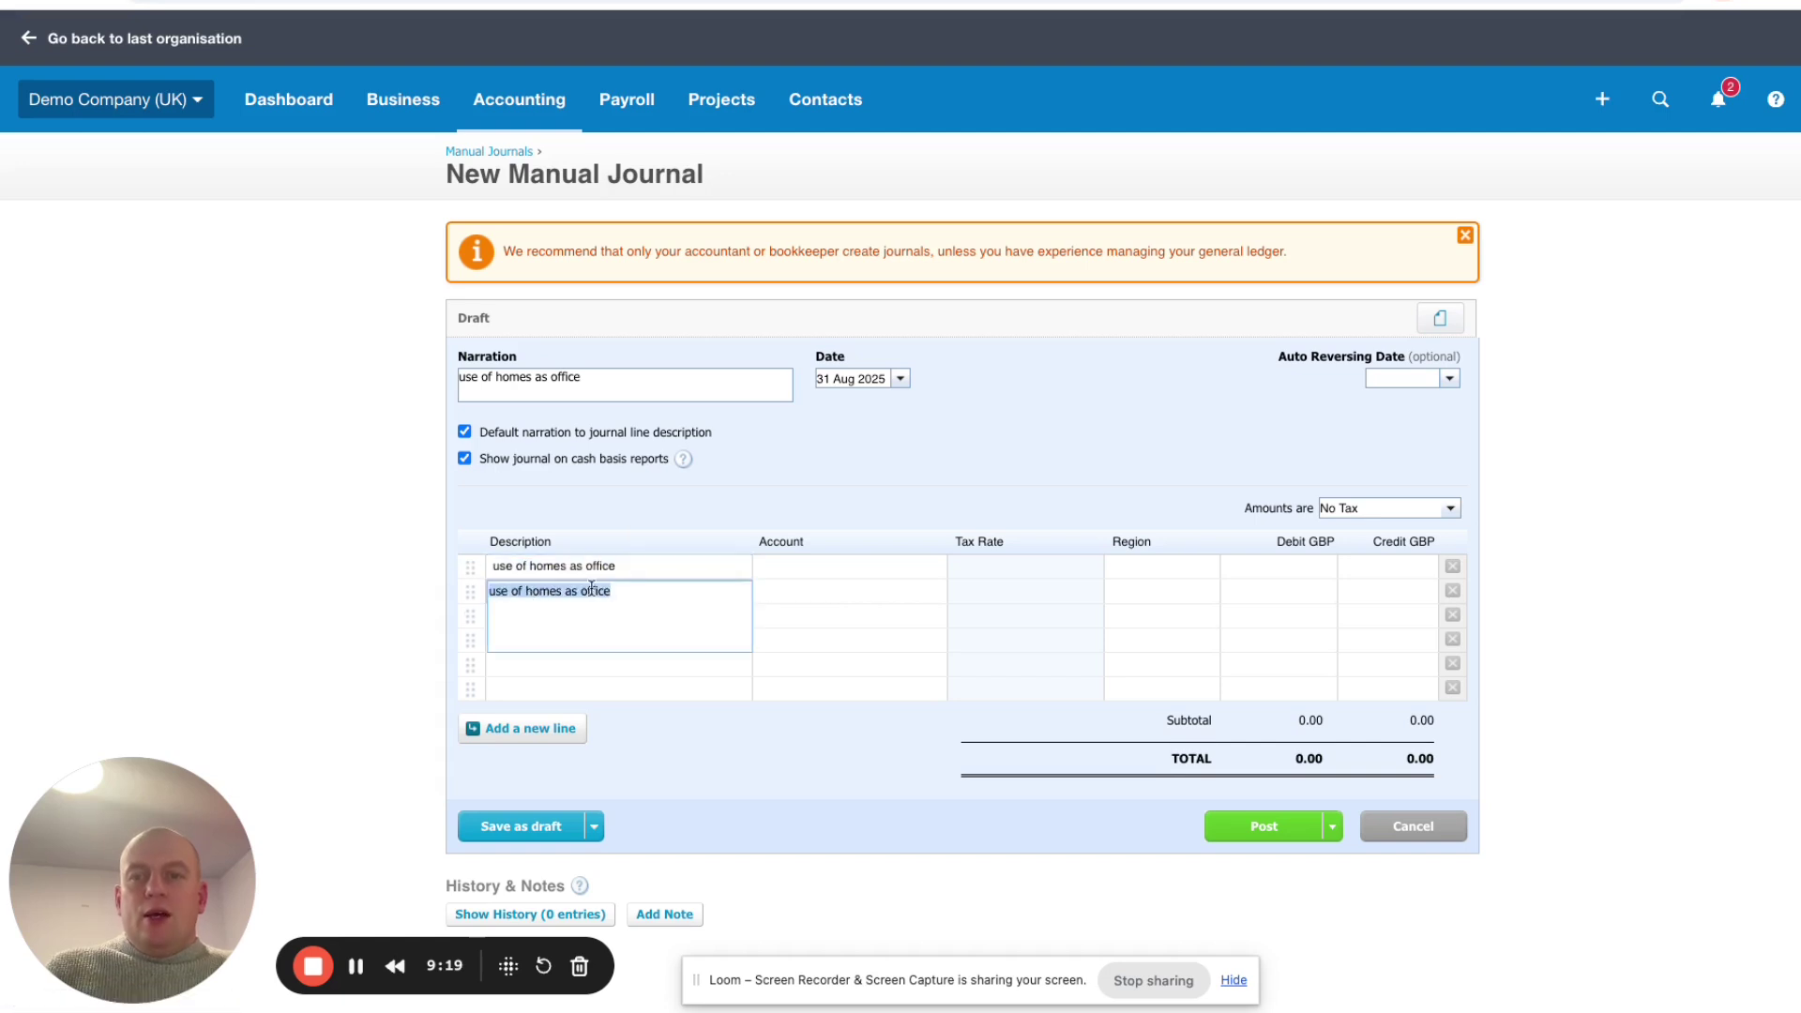
left_click(666, 565)
left_click(707, 514)
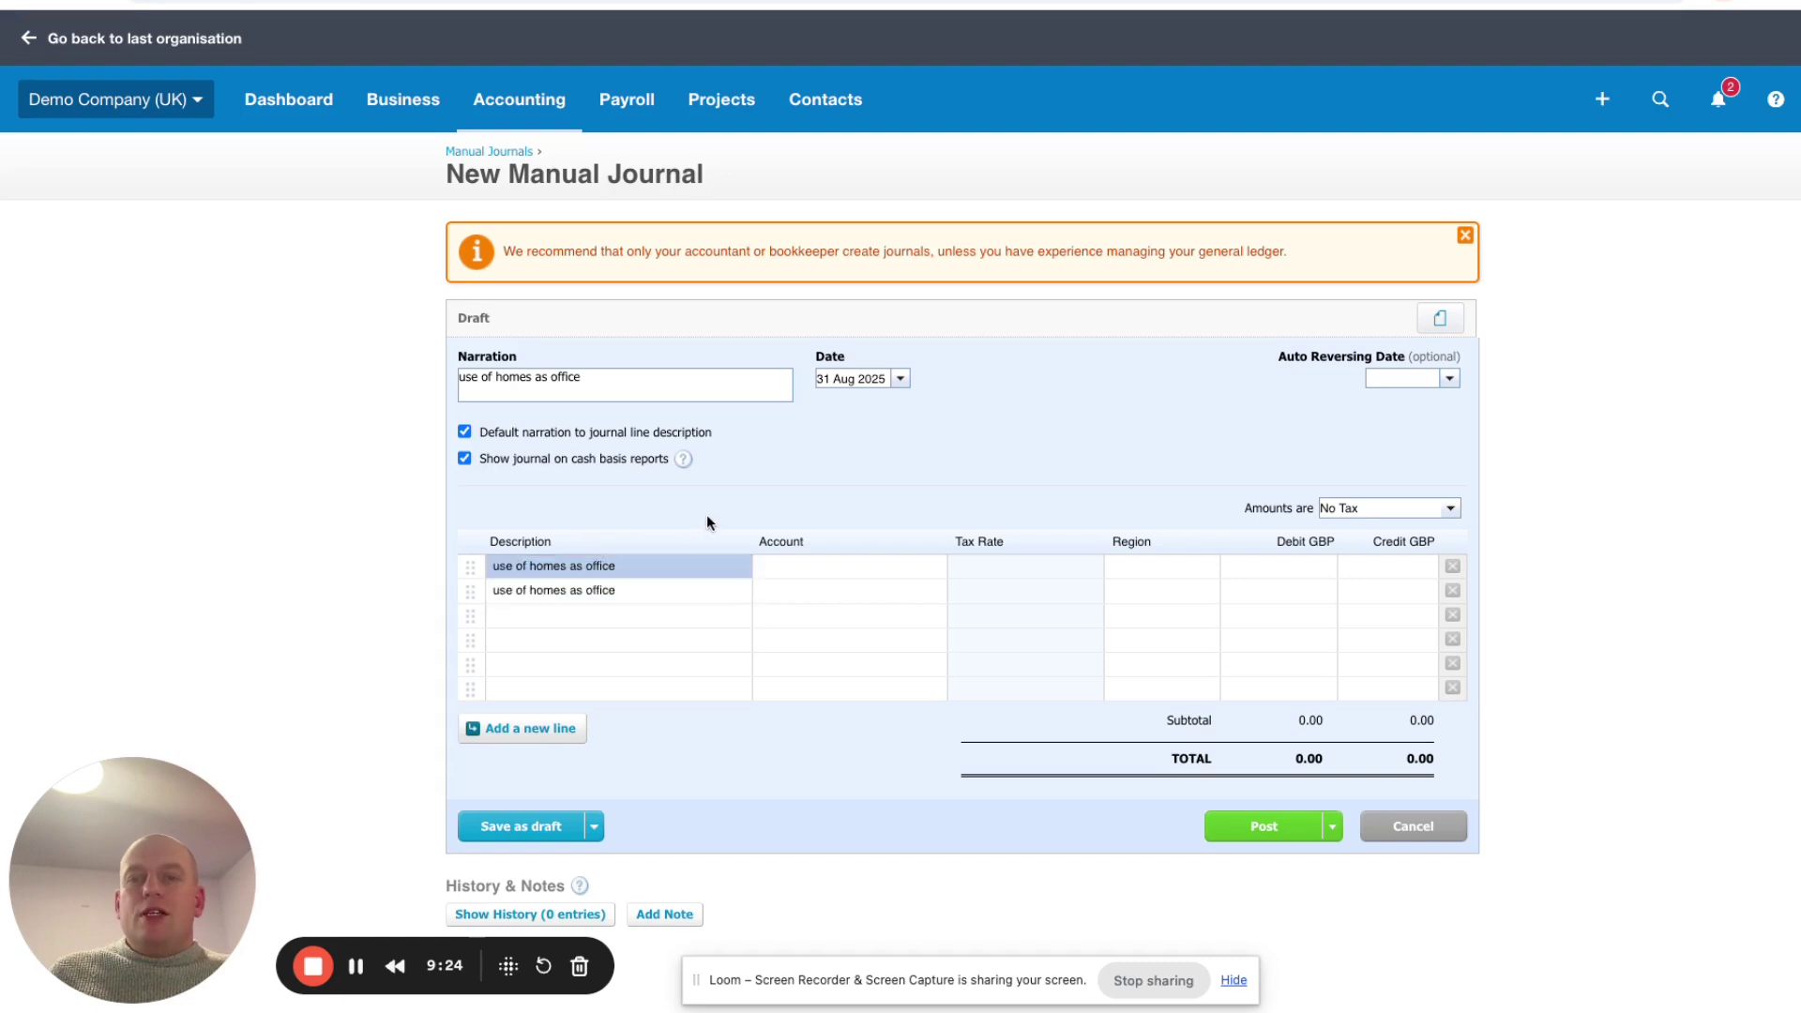
left_click(645, 566)
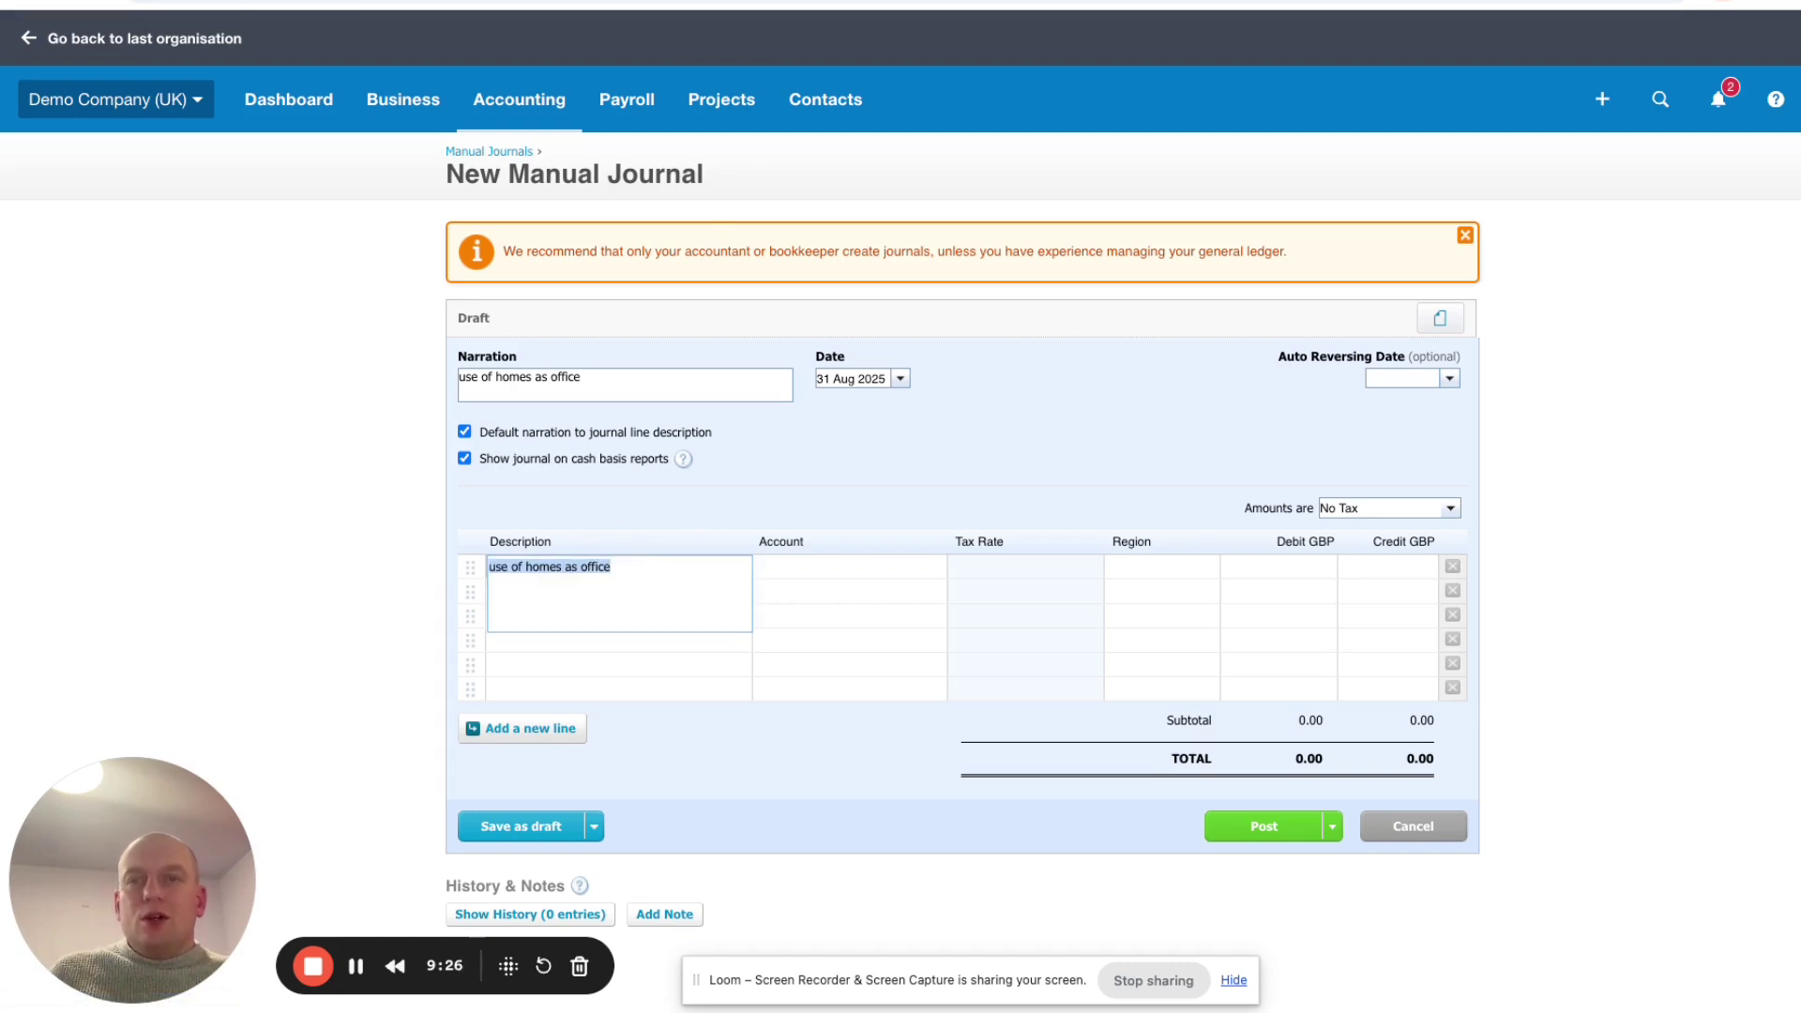
key("ctrl+Tab")
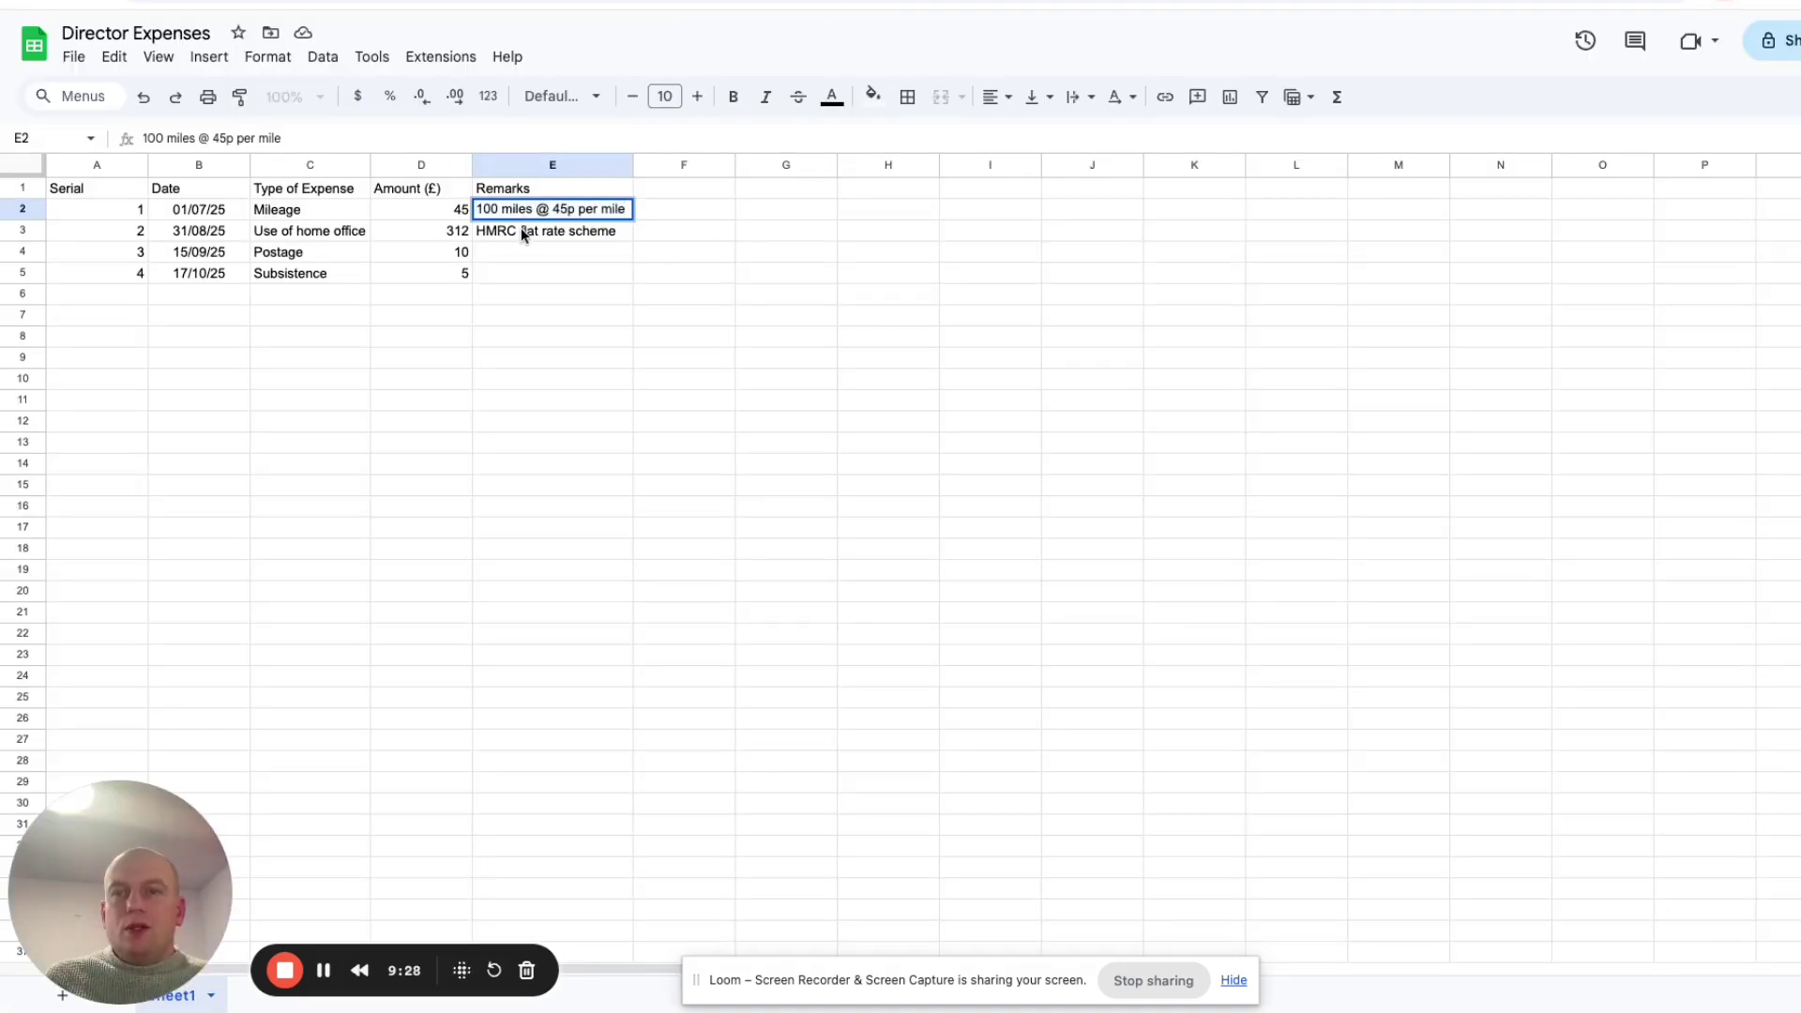
double_click(522, 232)
left_click_drag(622, 234, 444, 232)
key("ctrl+c")
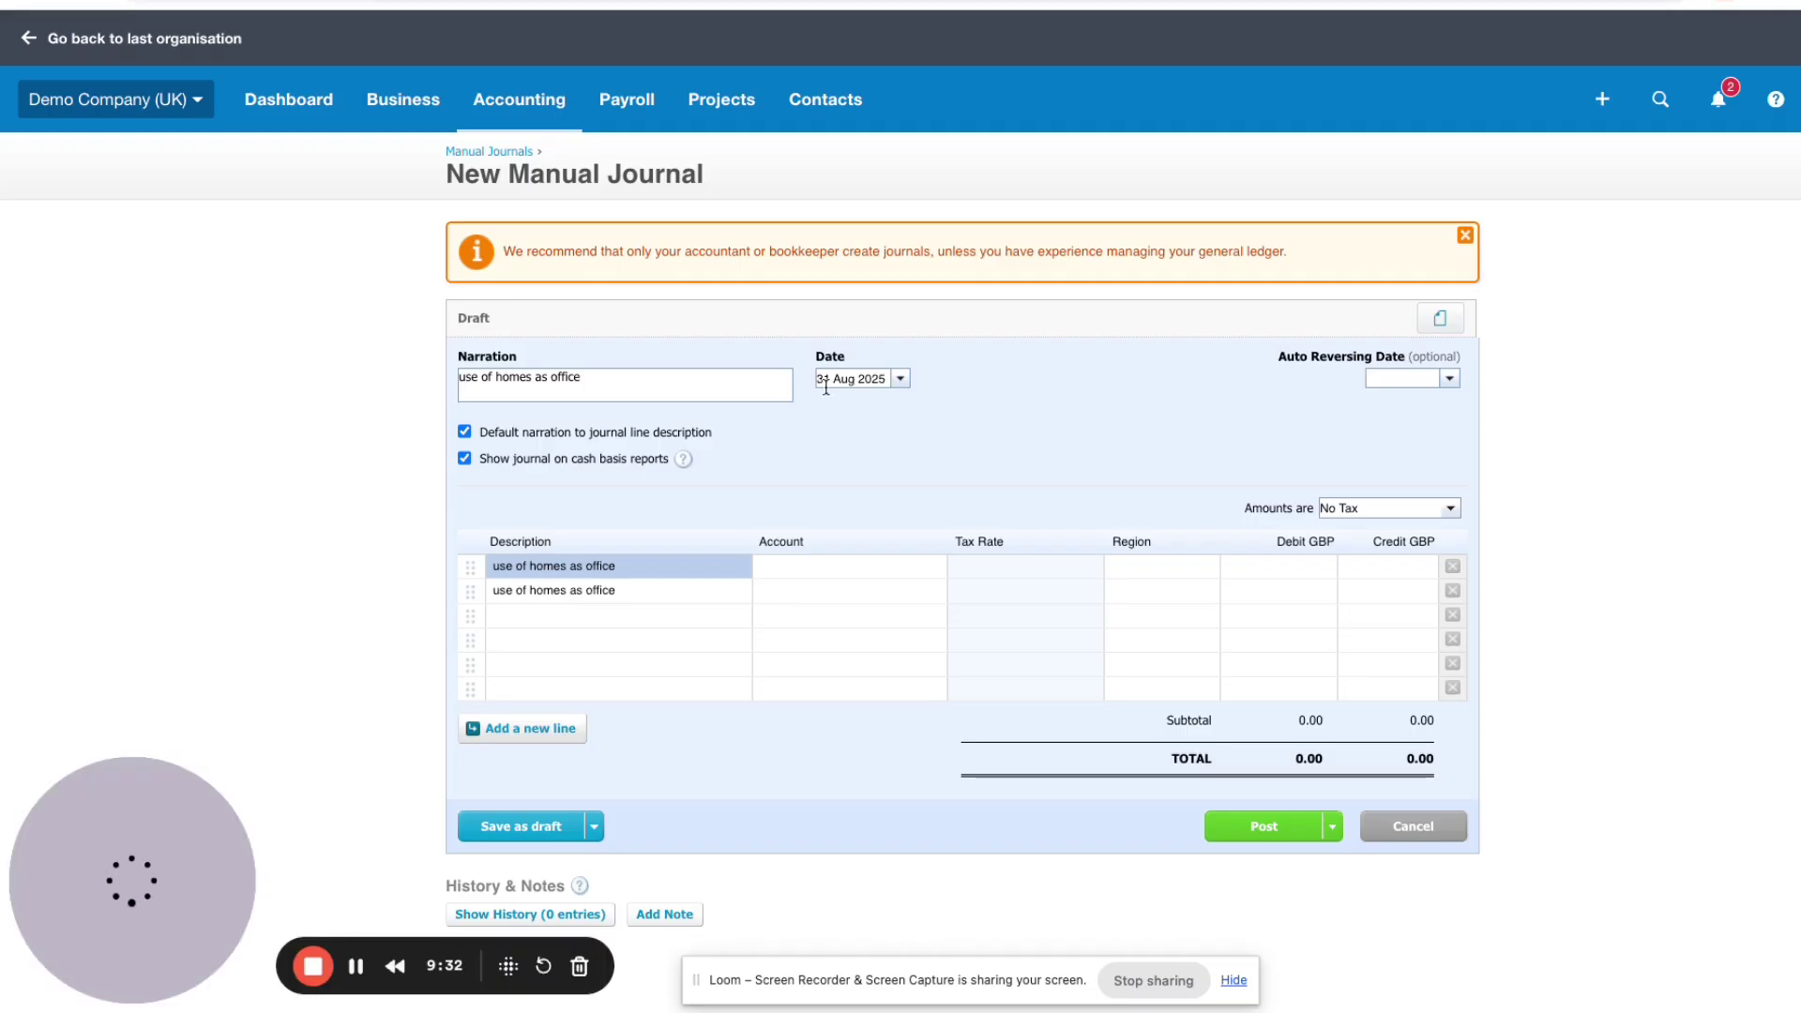
Append 'HMRC flat rate scheme' to both line descriptions
left_click(705, 565)
left_click(673, 561)
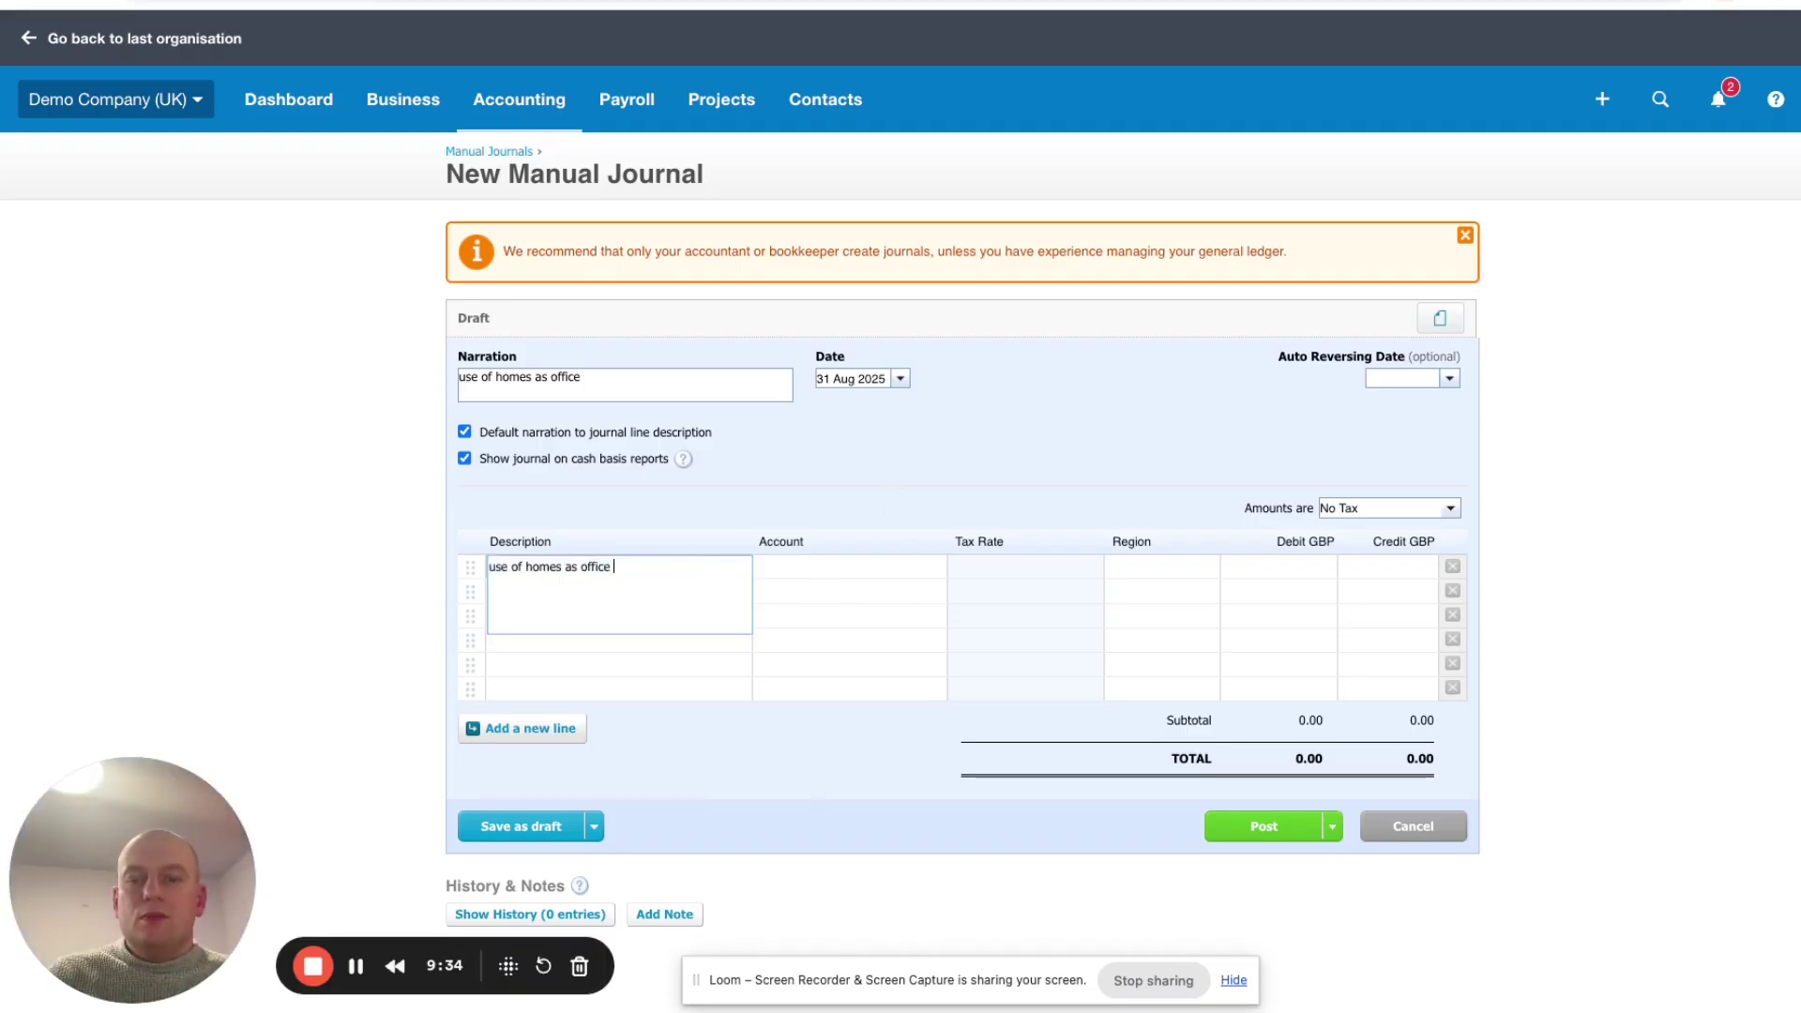
key("ctrl+v")
left_click(707, 543)
left_click(656, 596)
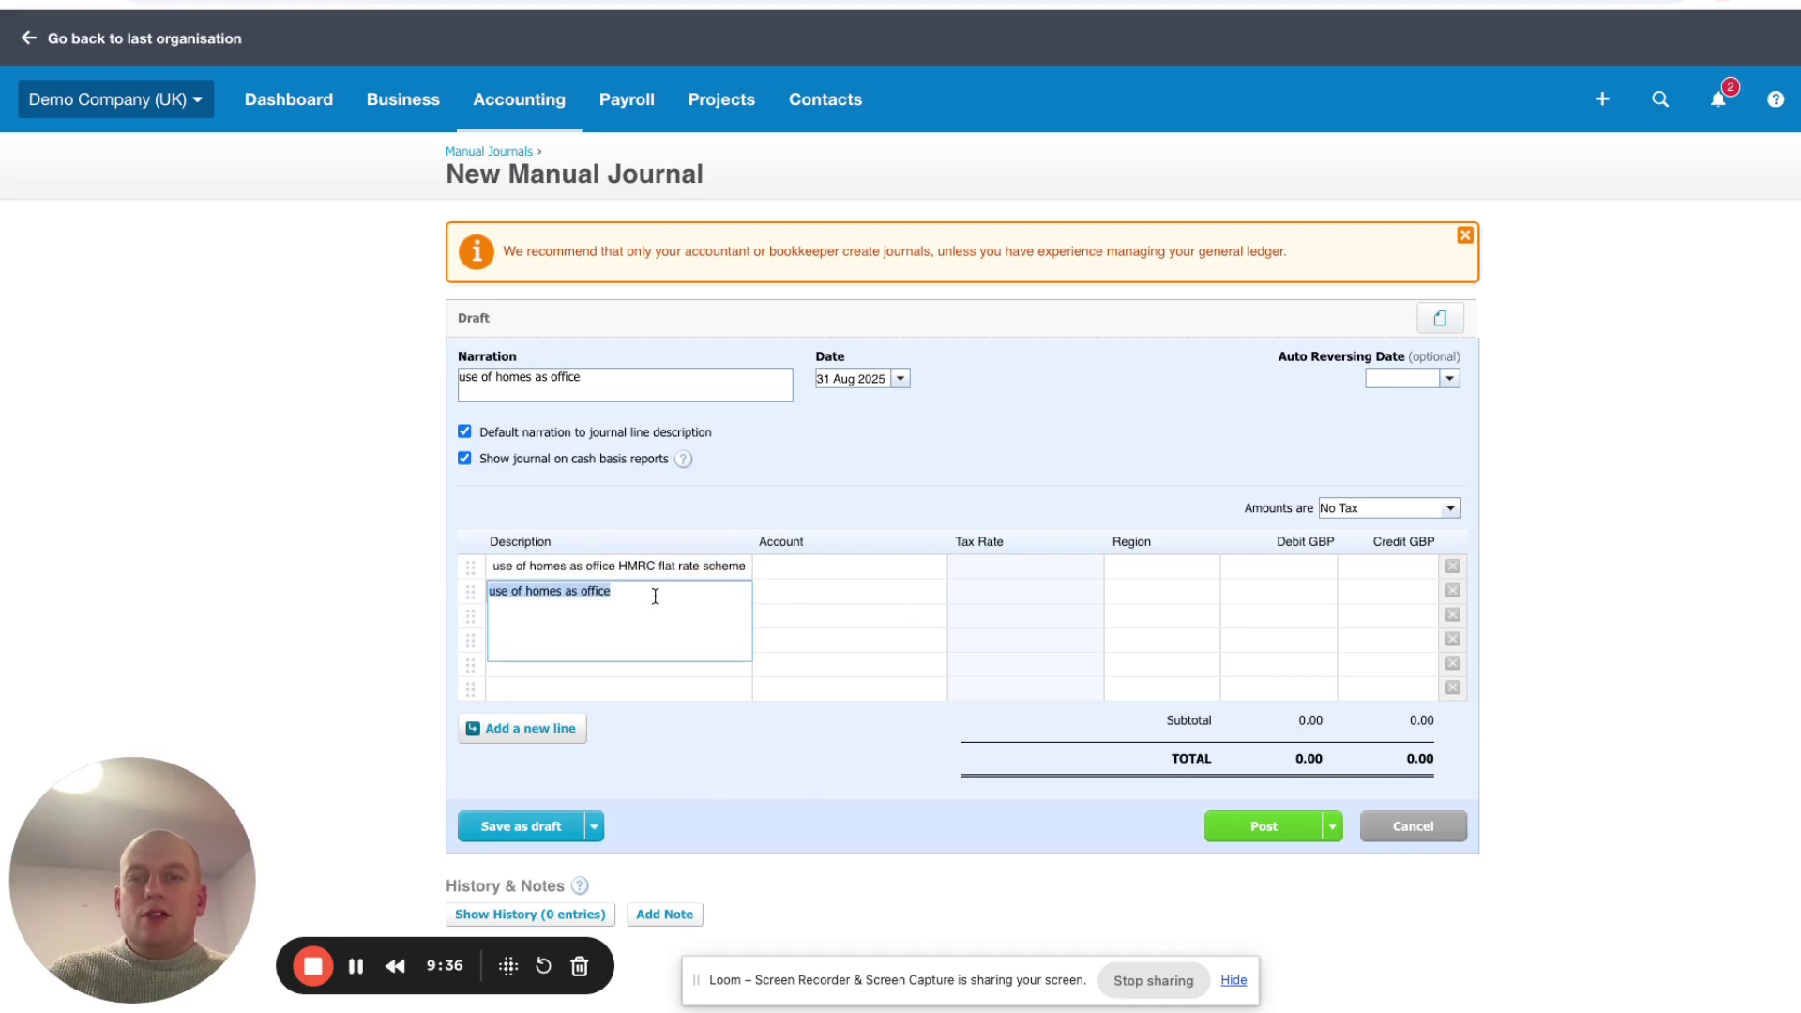
left_click(655, 596)
key("ctrl+v")
left_click(769, 463)
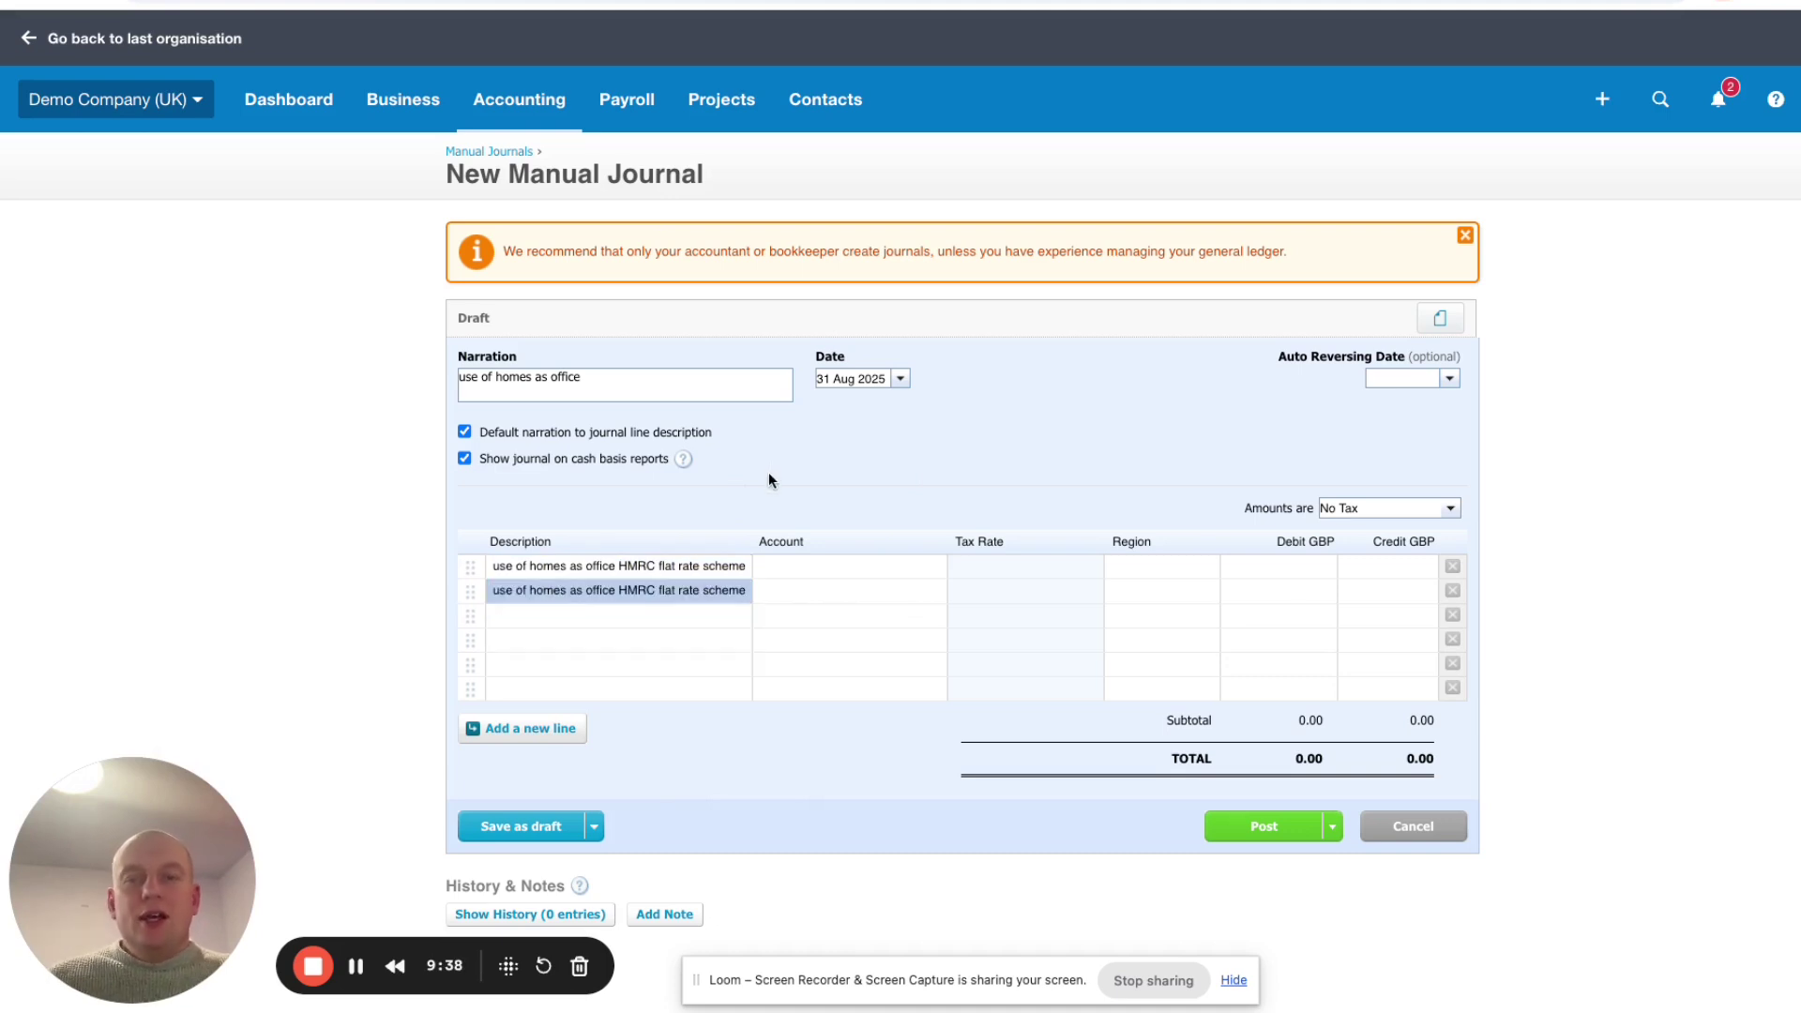
Code line 1 to 990 - Premises costs and line 2 to the directors loan account
left_click(803, 568)
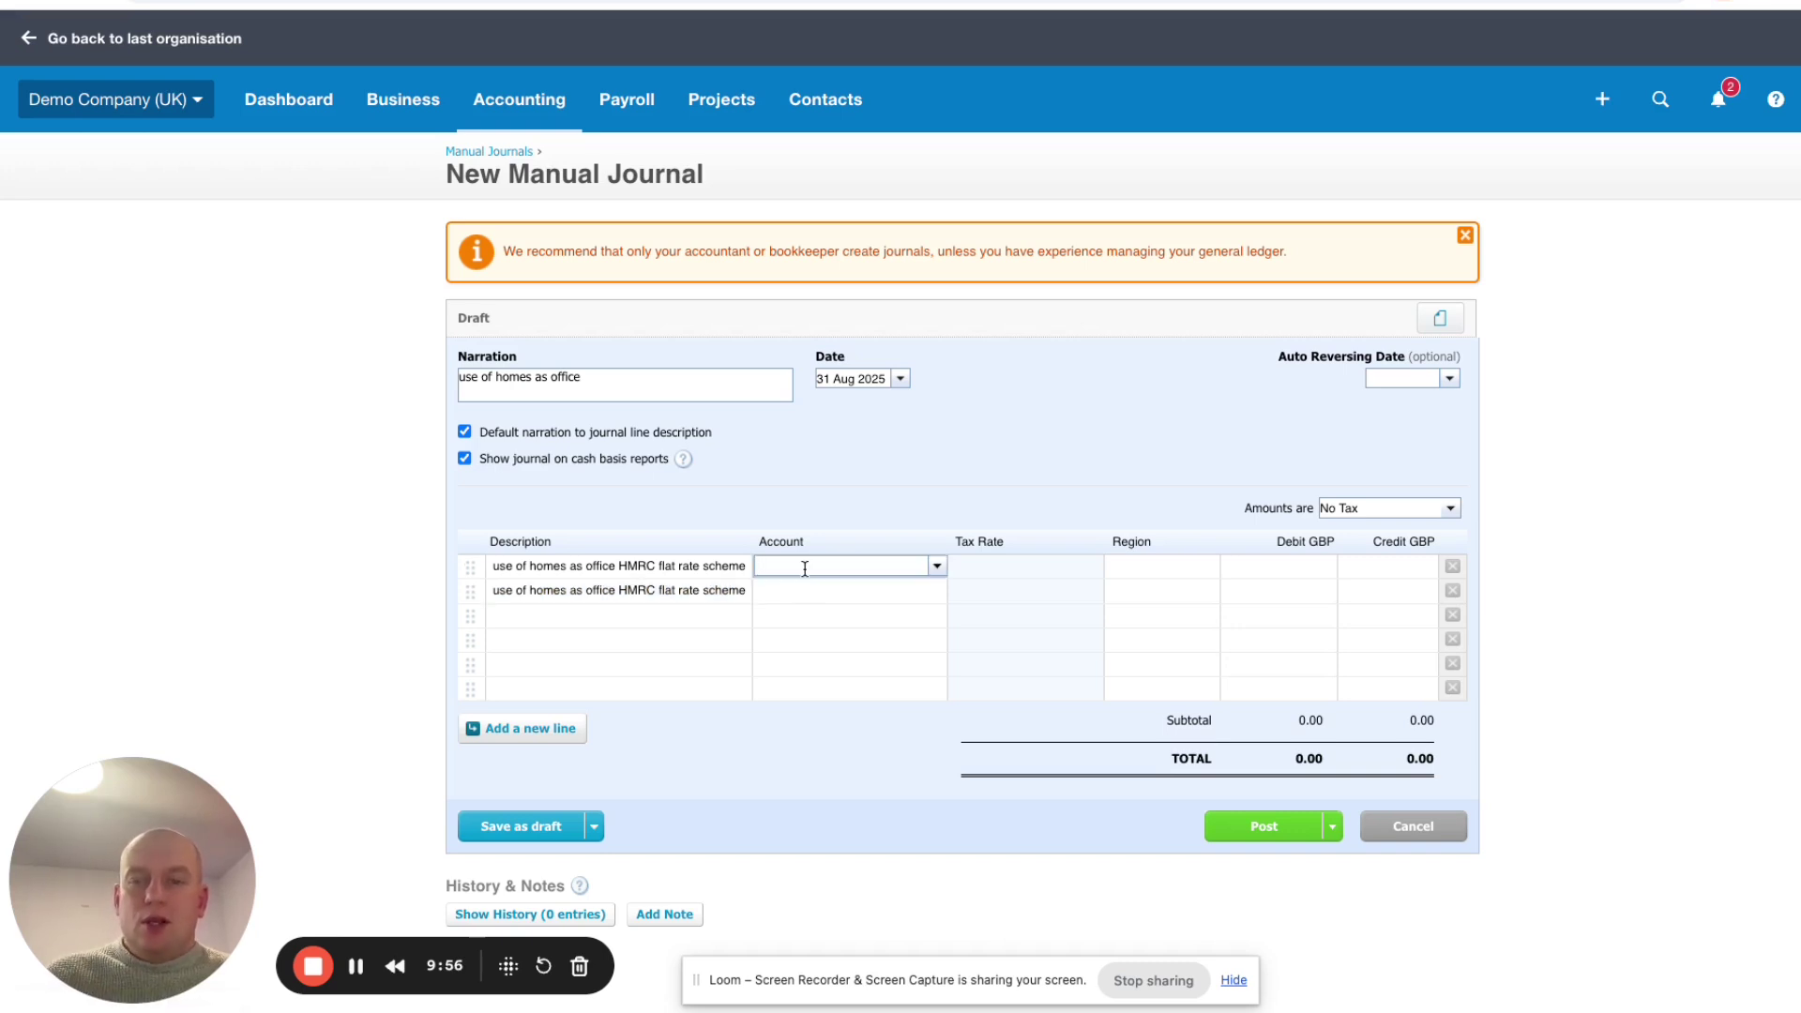
type("prem")
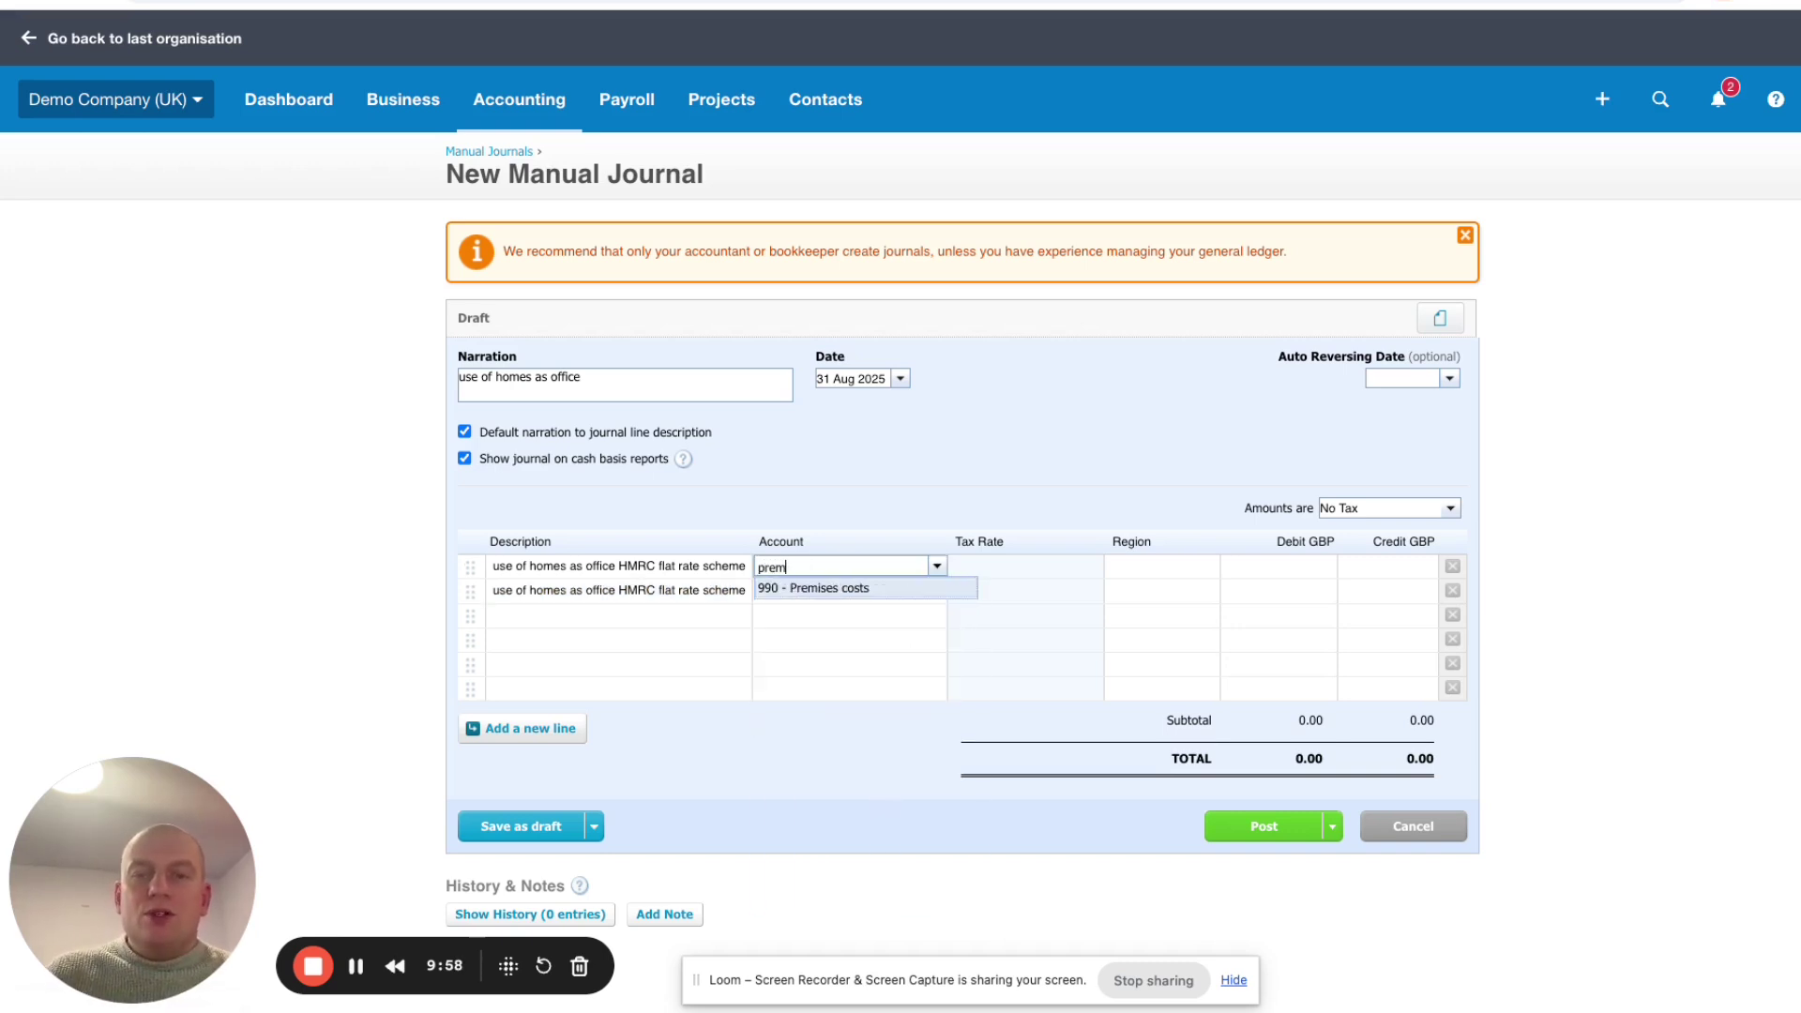
left_click(802, 591)
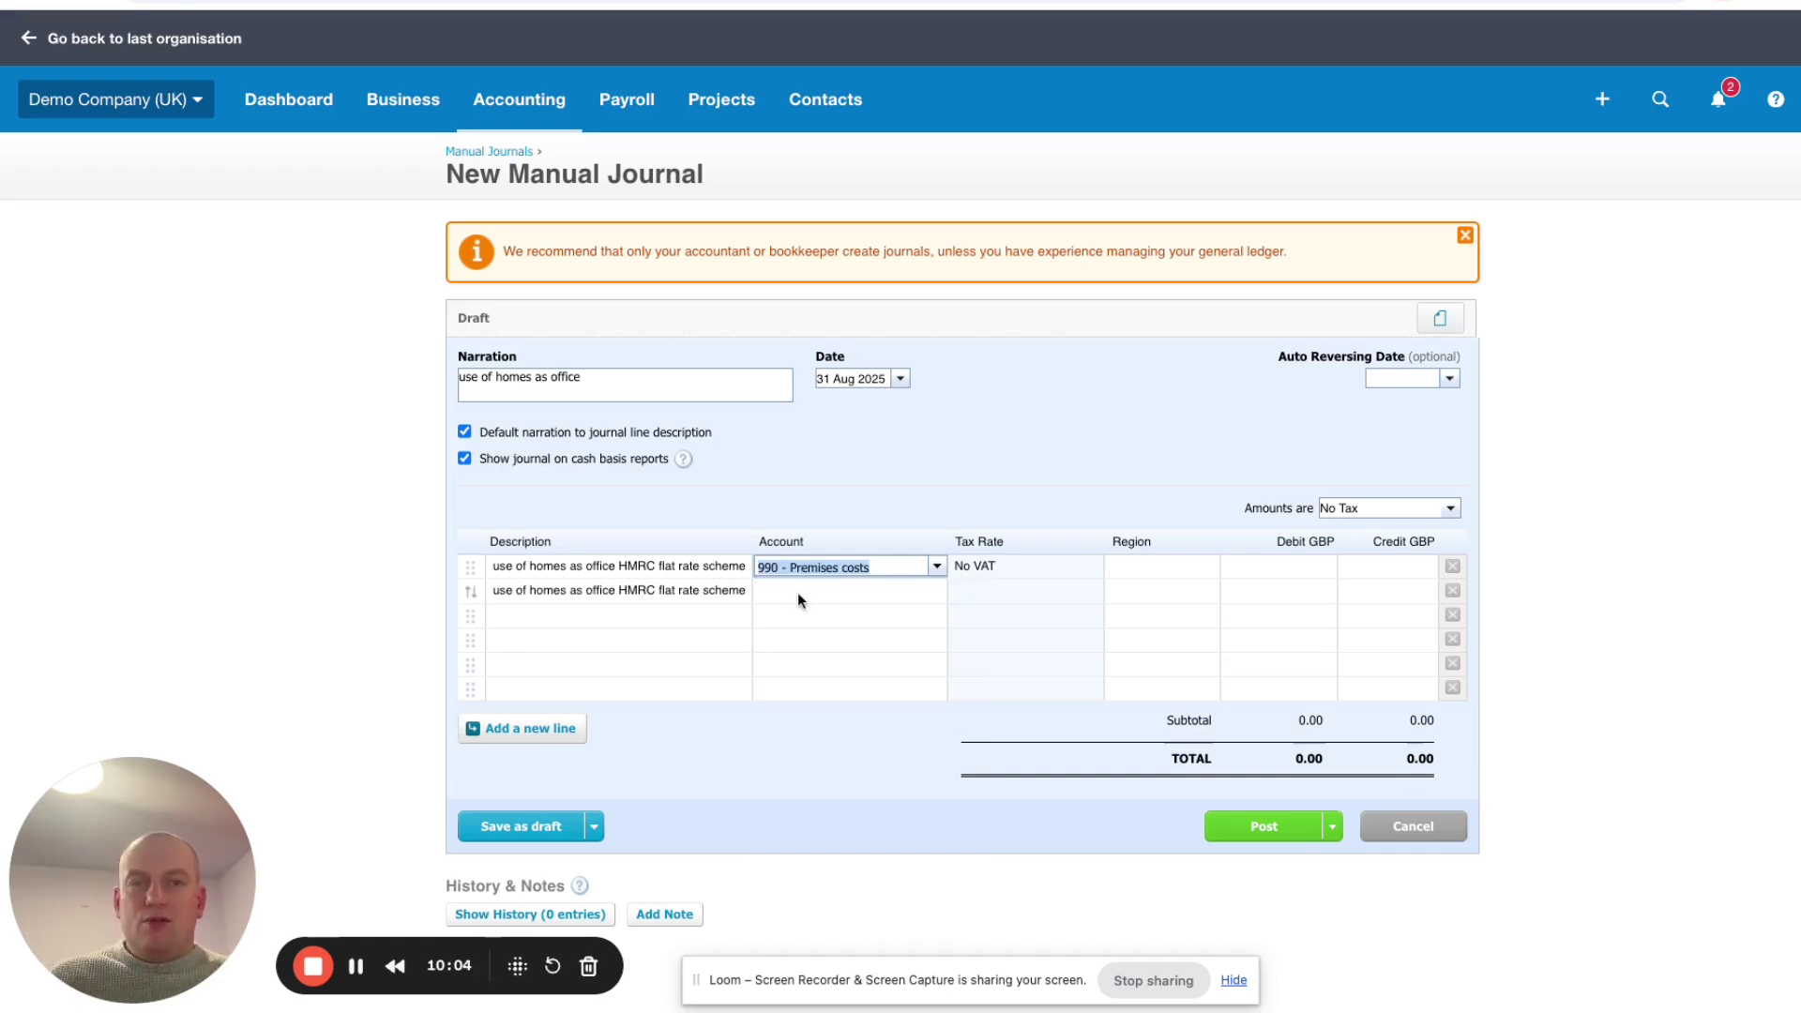
left_click(798, 594)
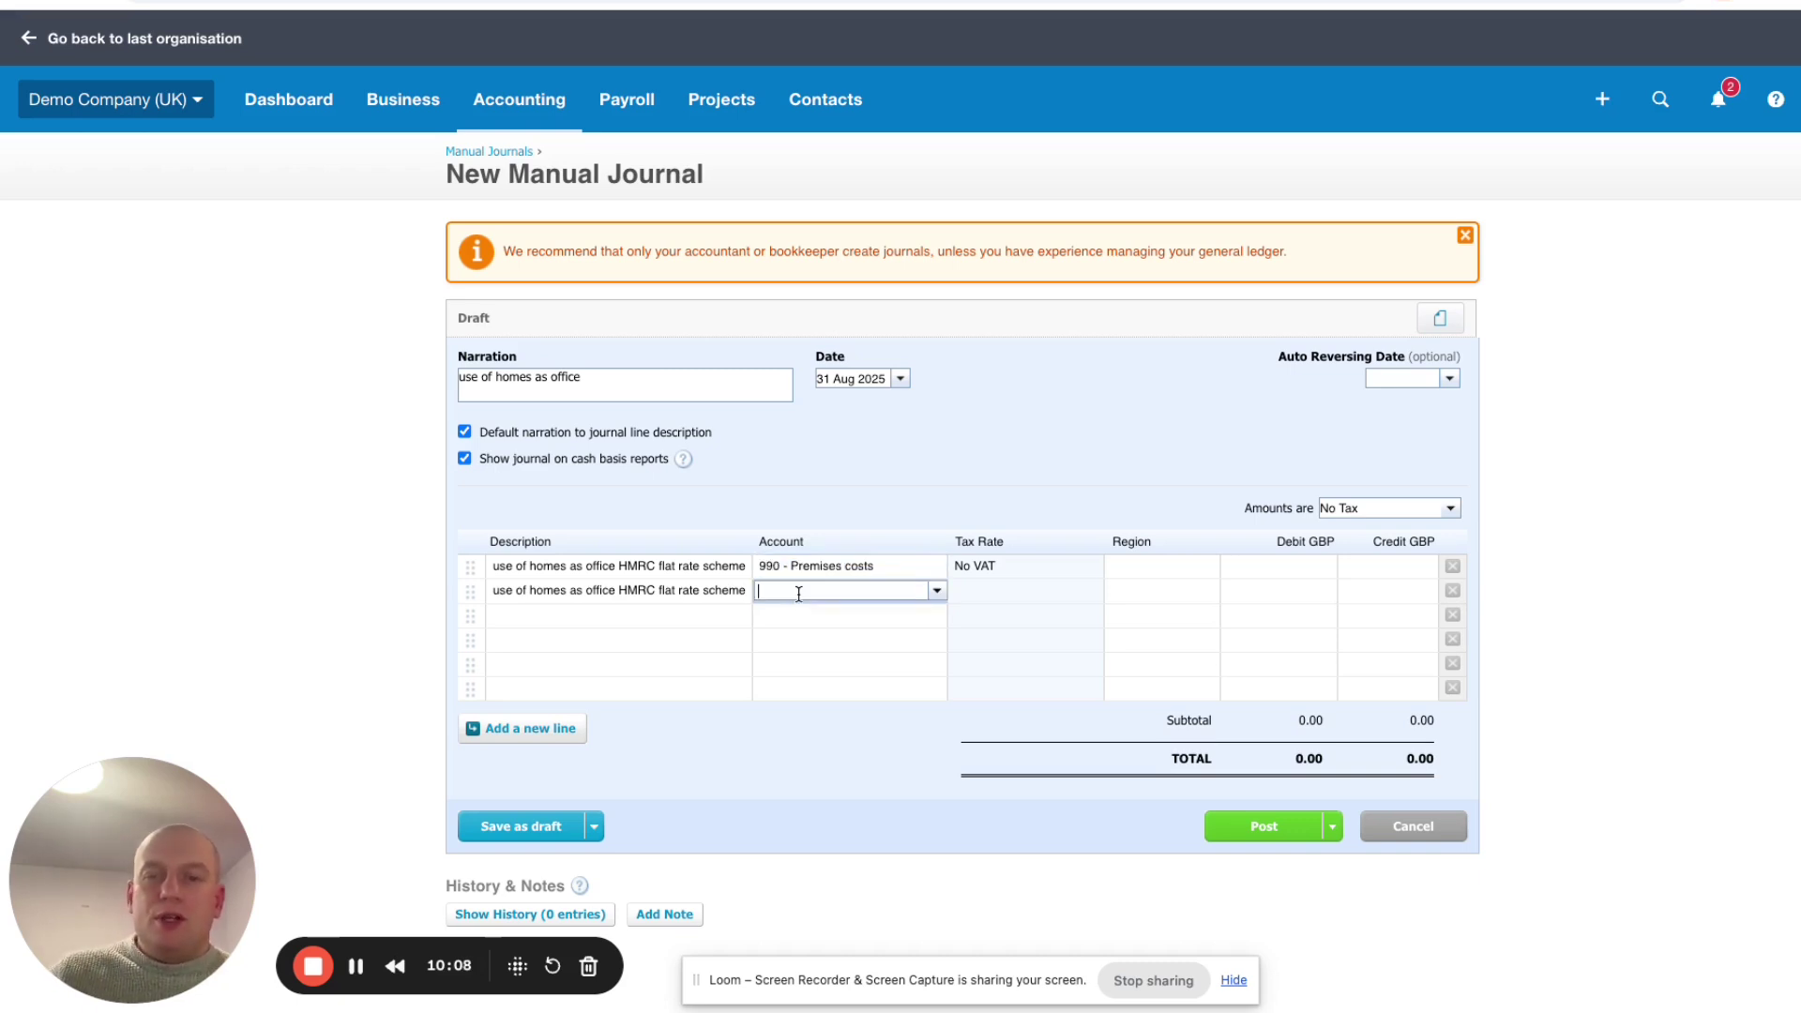
type("dir")
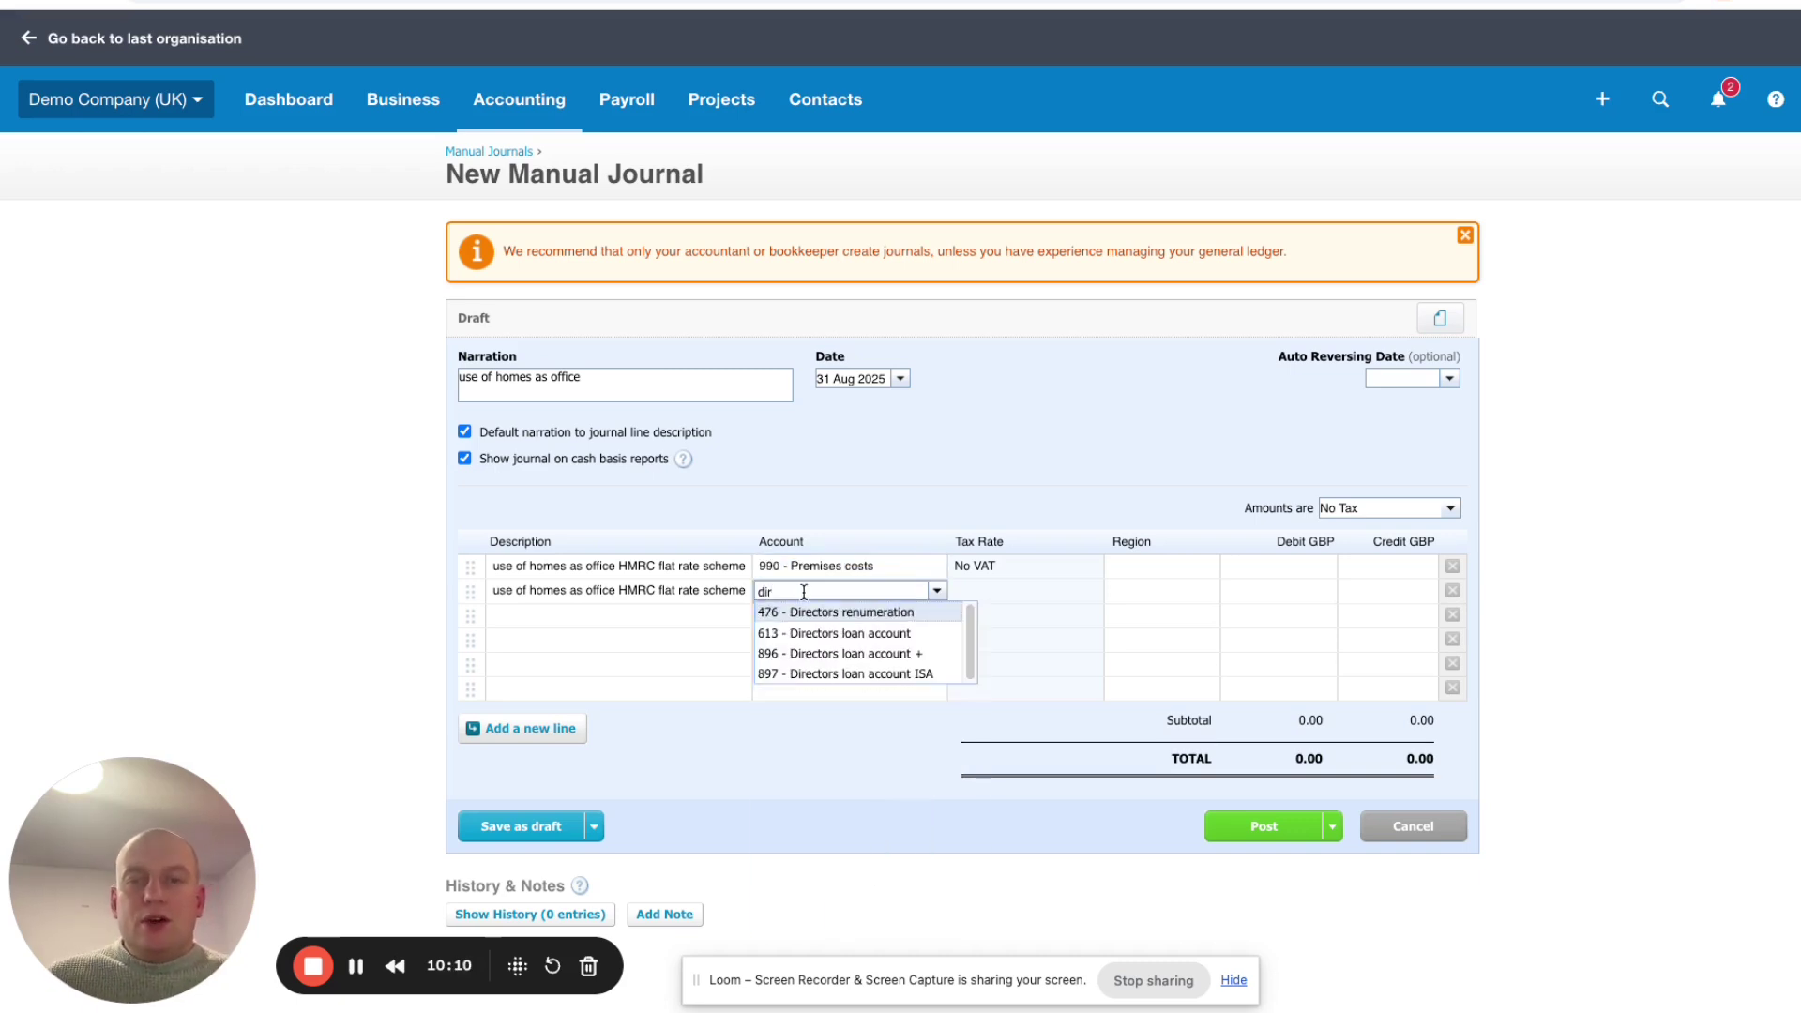
left_click(841, 657)
left_click(1007, 433)
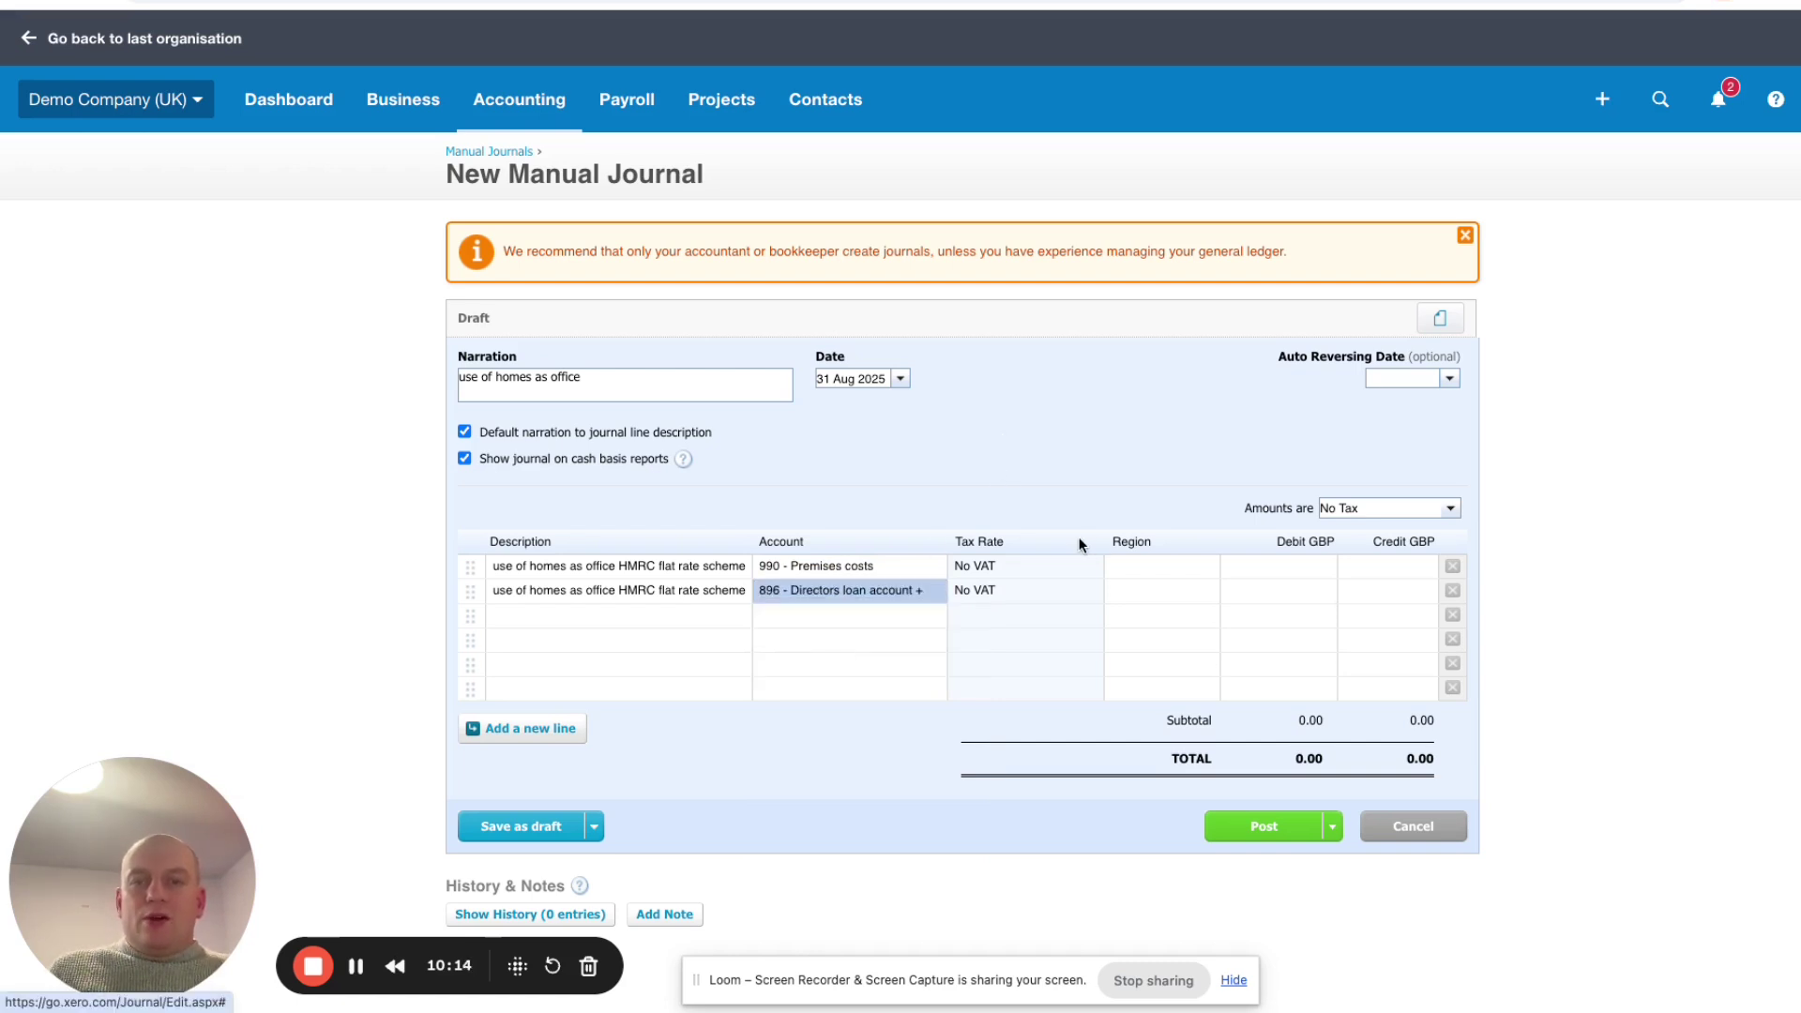
Enter a 312.00 debit and 312.00 credit, then post the home-office journal
key("ctrl+Tab")
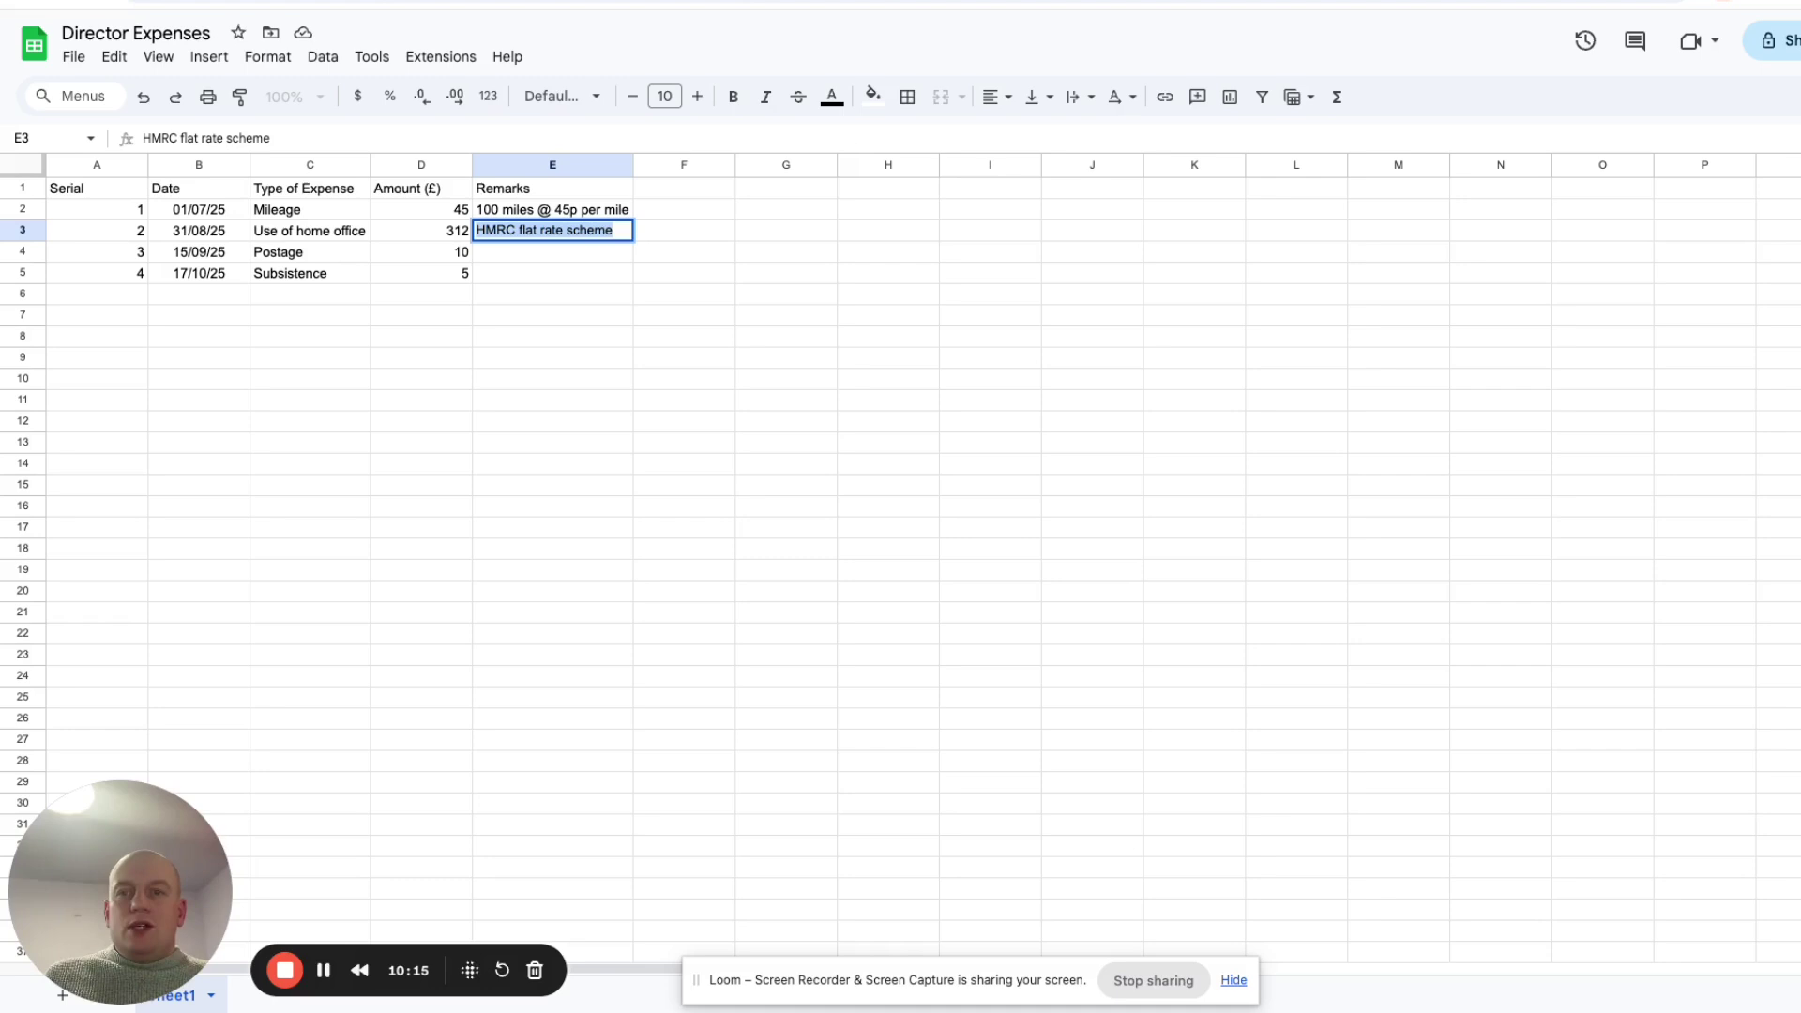
key("ctrl+shift+Tab")
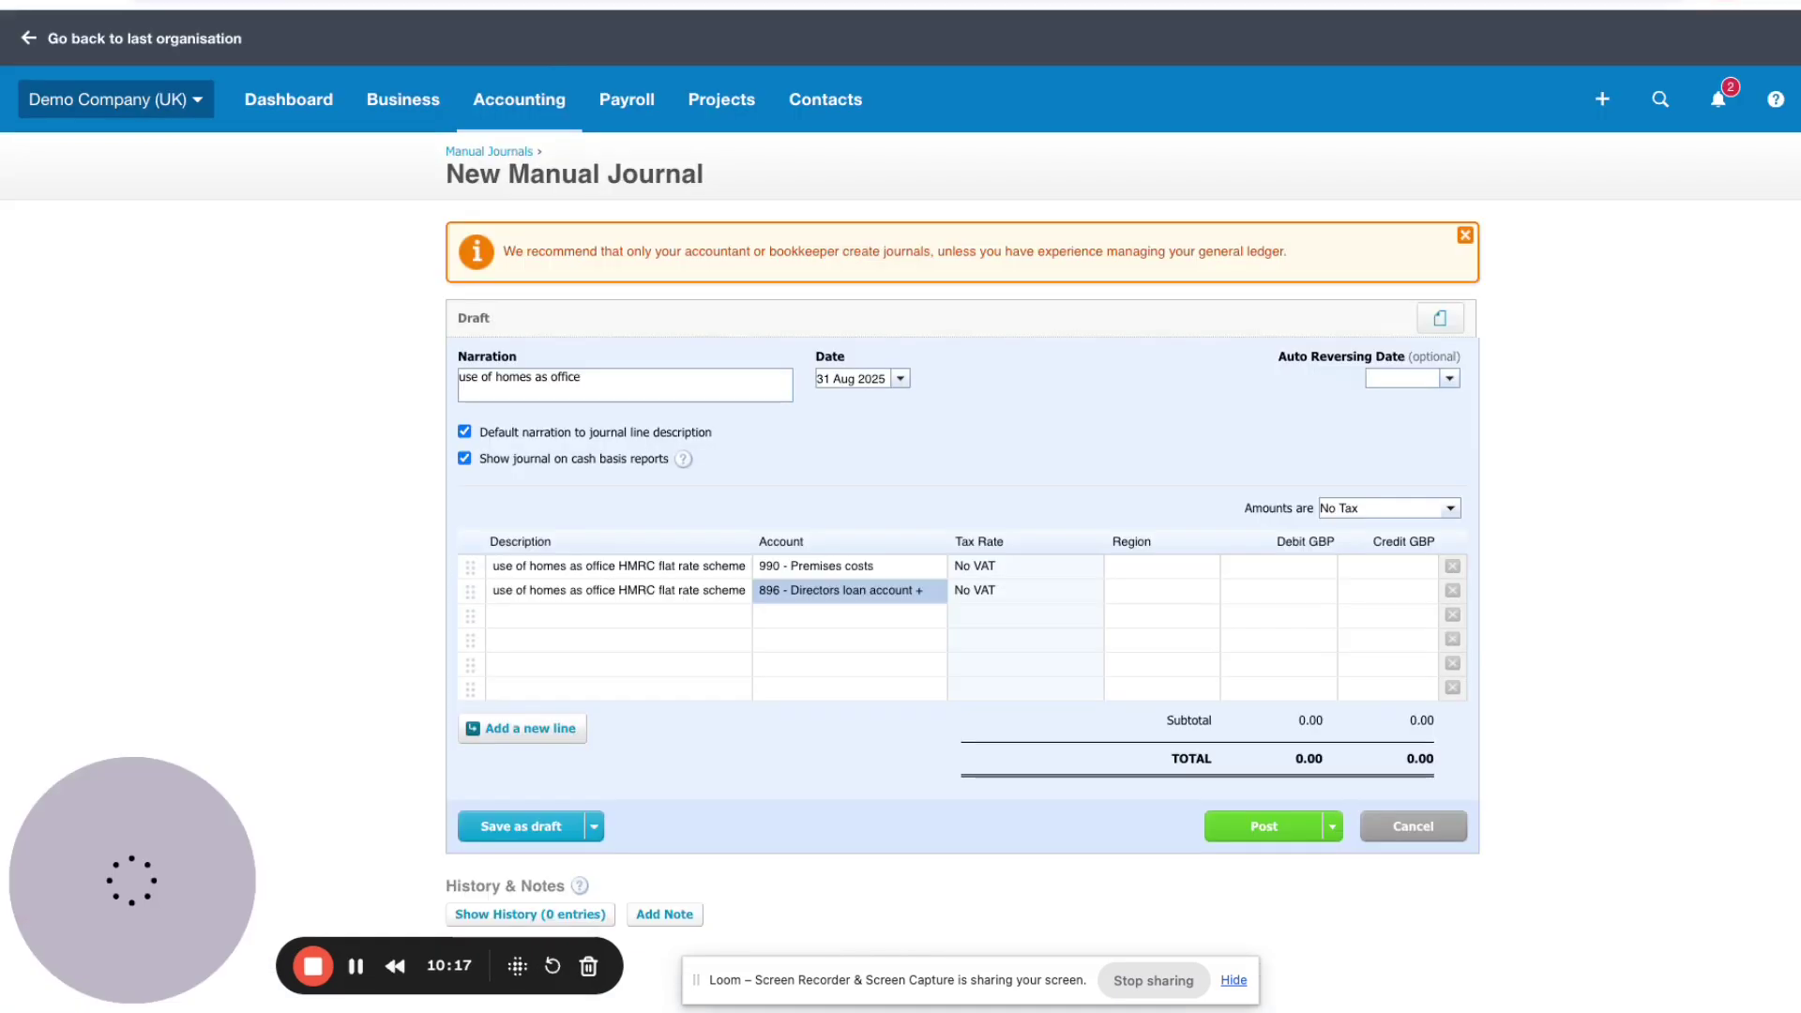
left_click(1241, 567)
type("0")
key("BackSpace")
type("312")
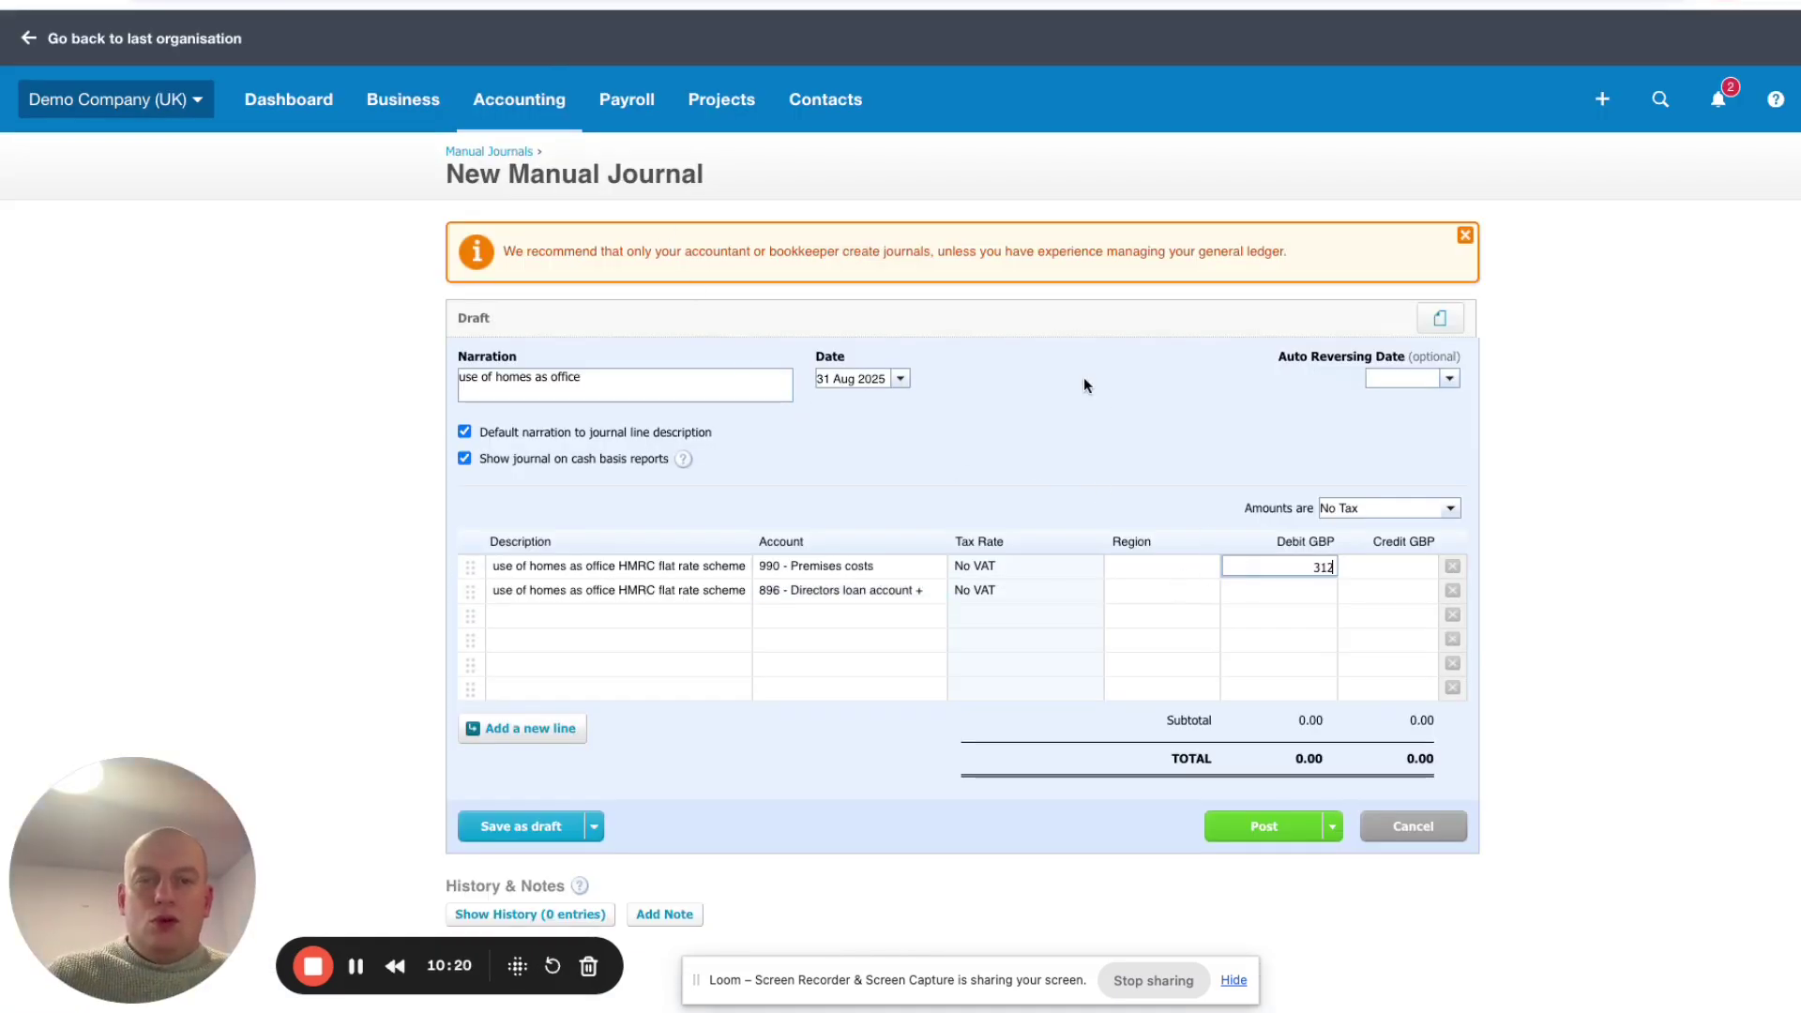
left_click(1083, 377)
left_click(1360, 587)
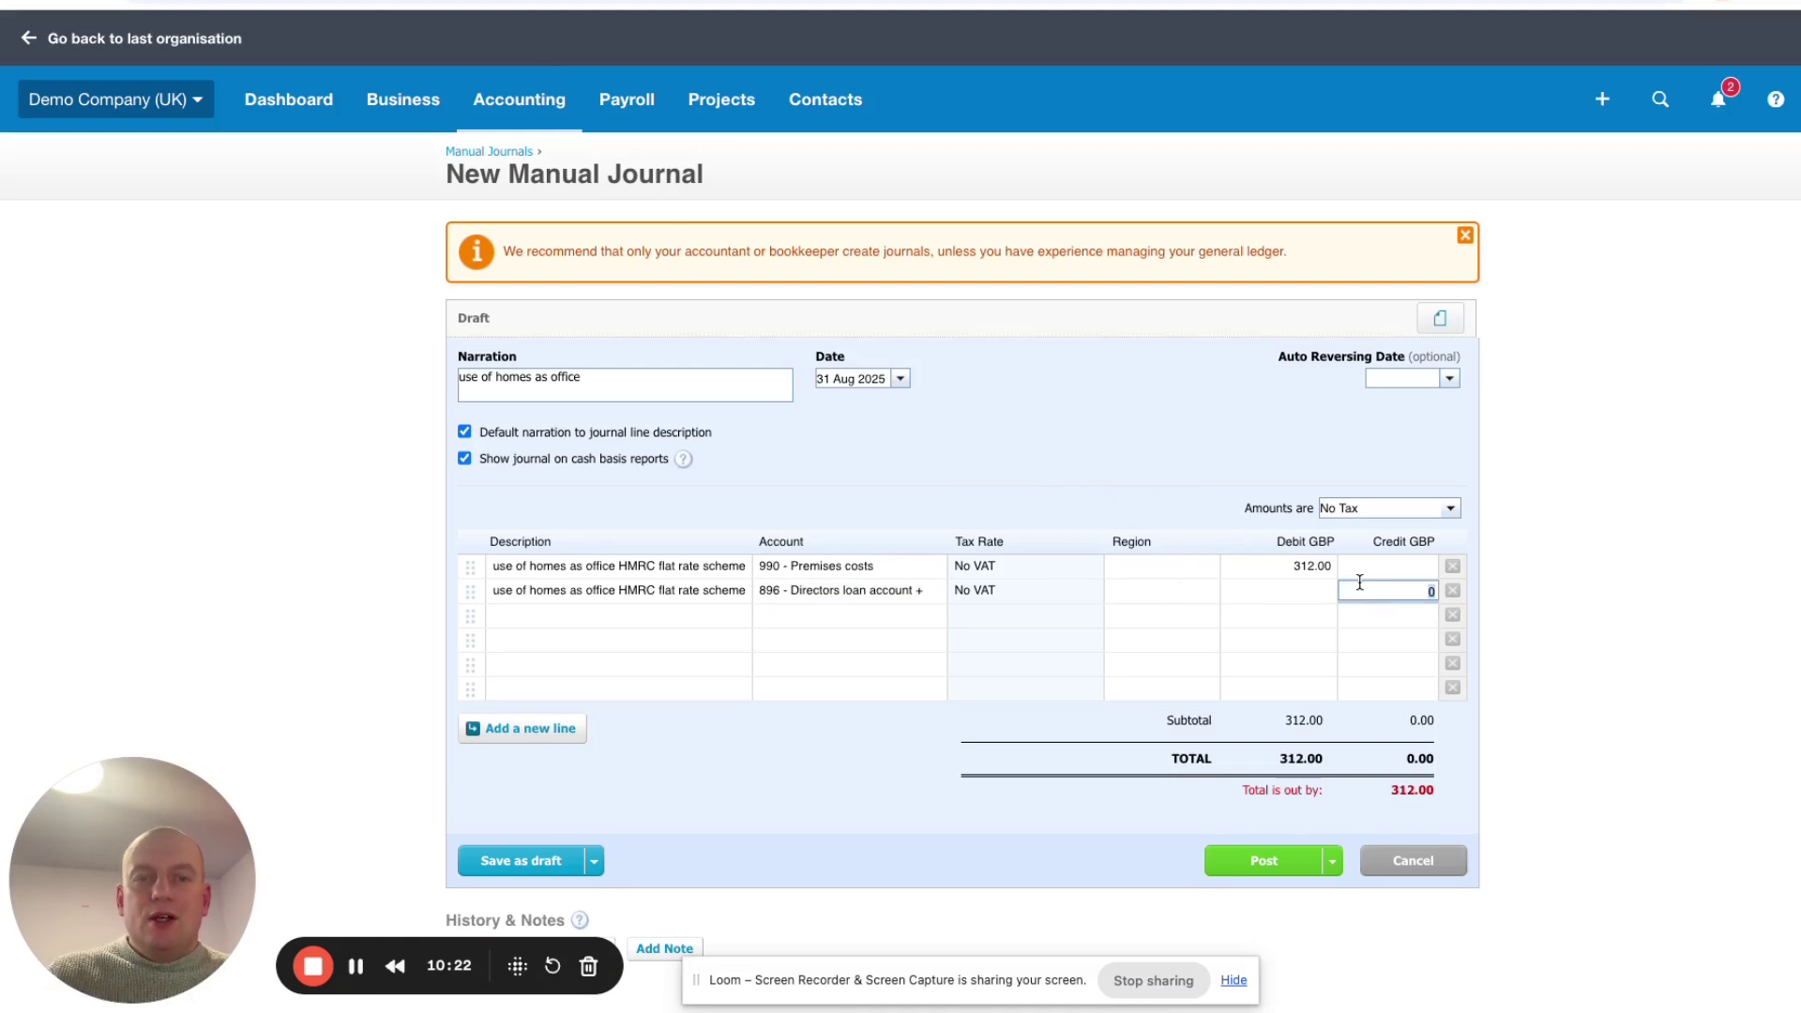
type("312")
left_click(1087, 318)
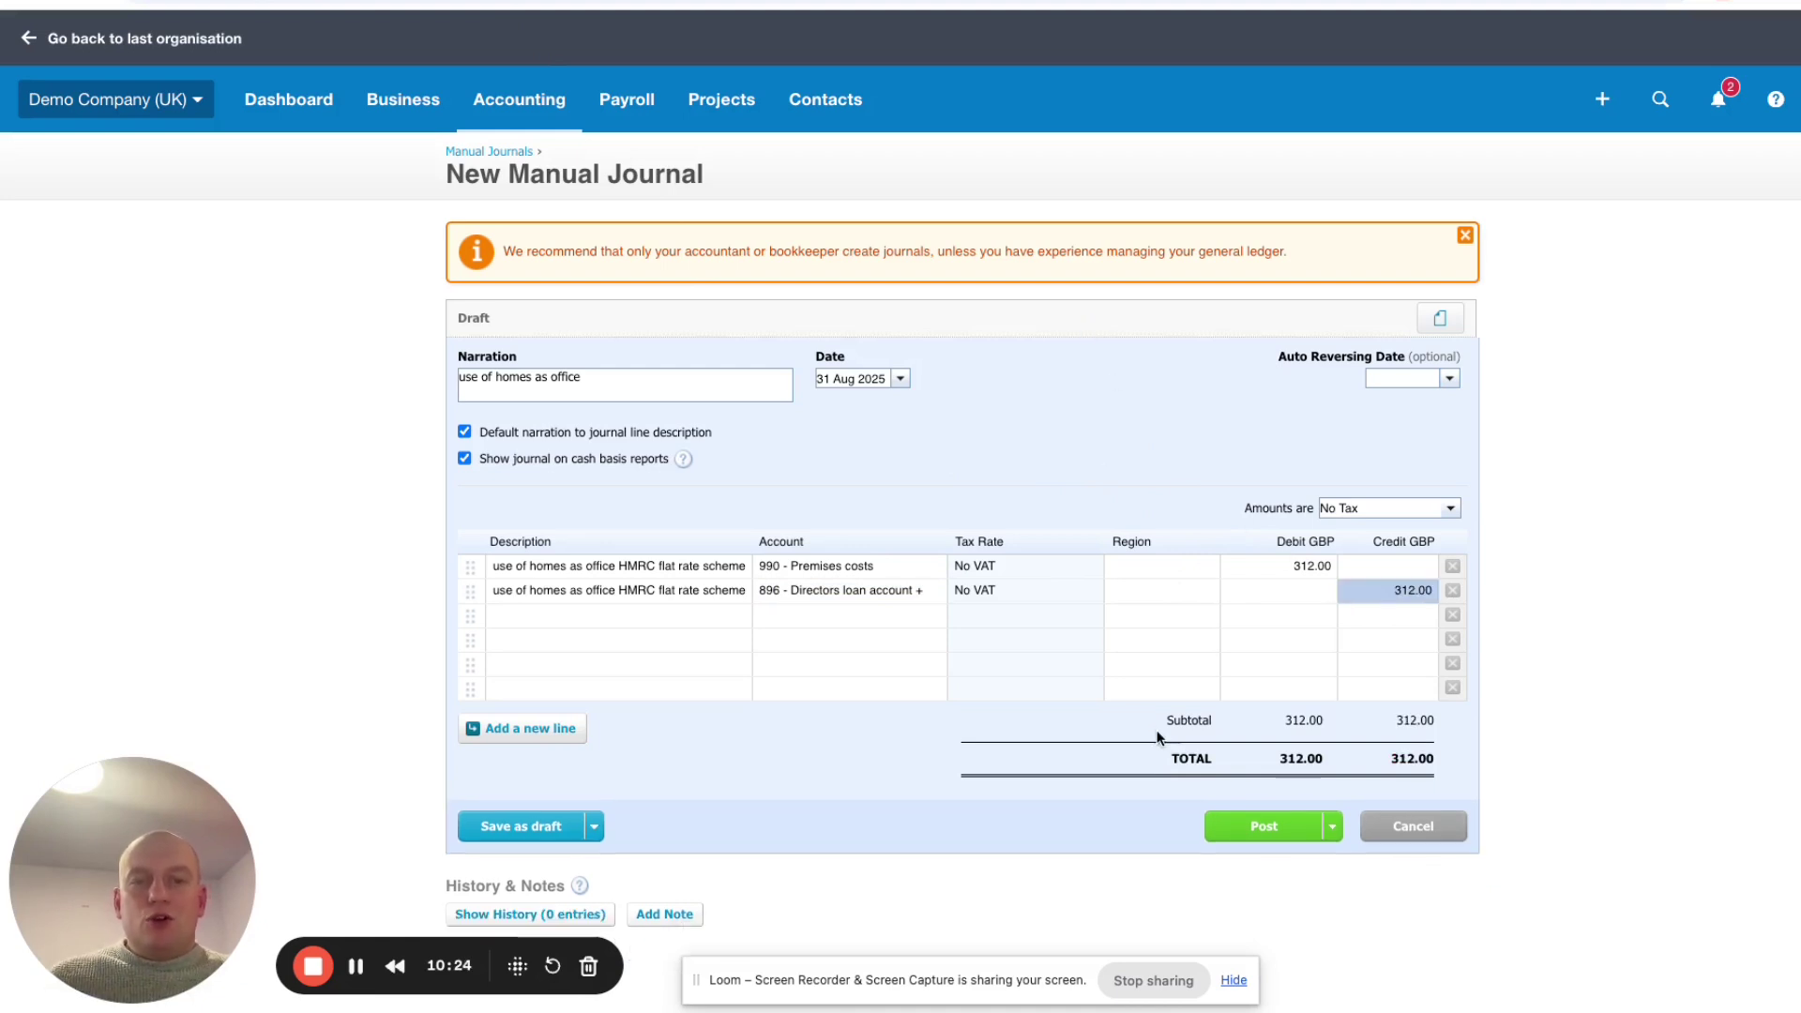
left_click(1266, 826)
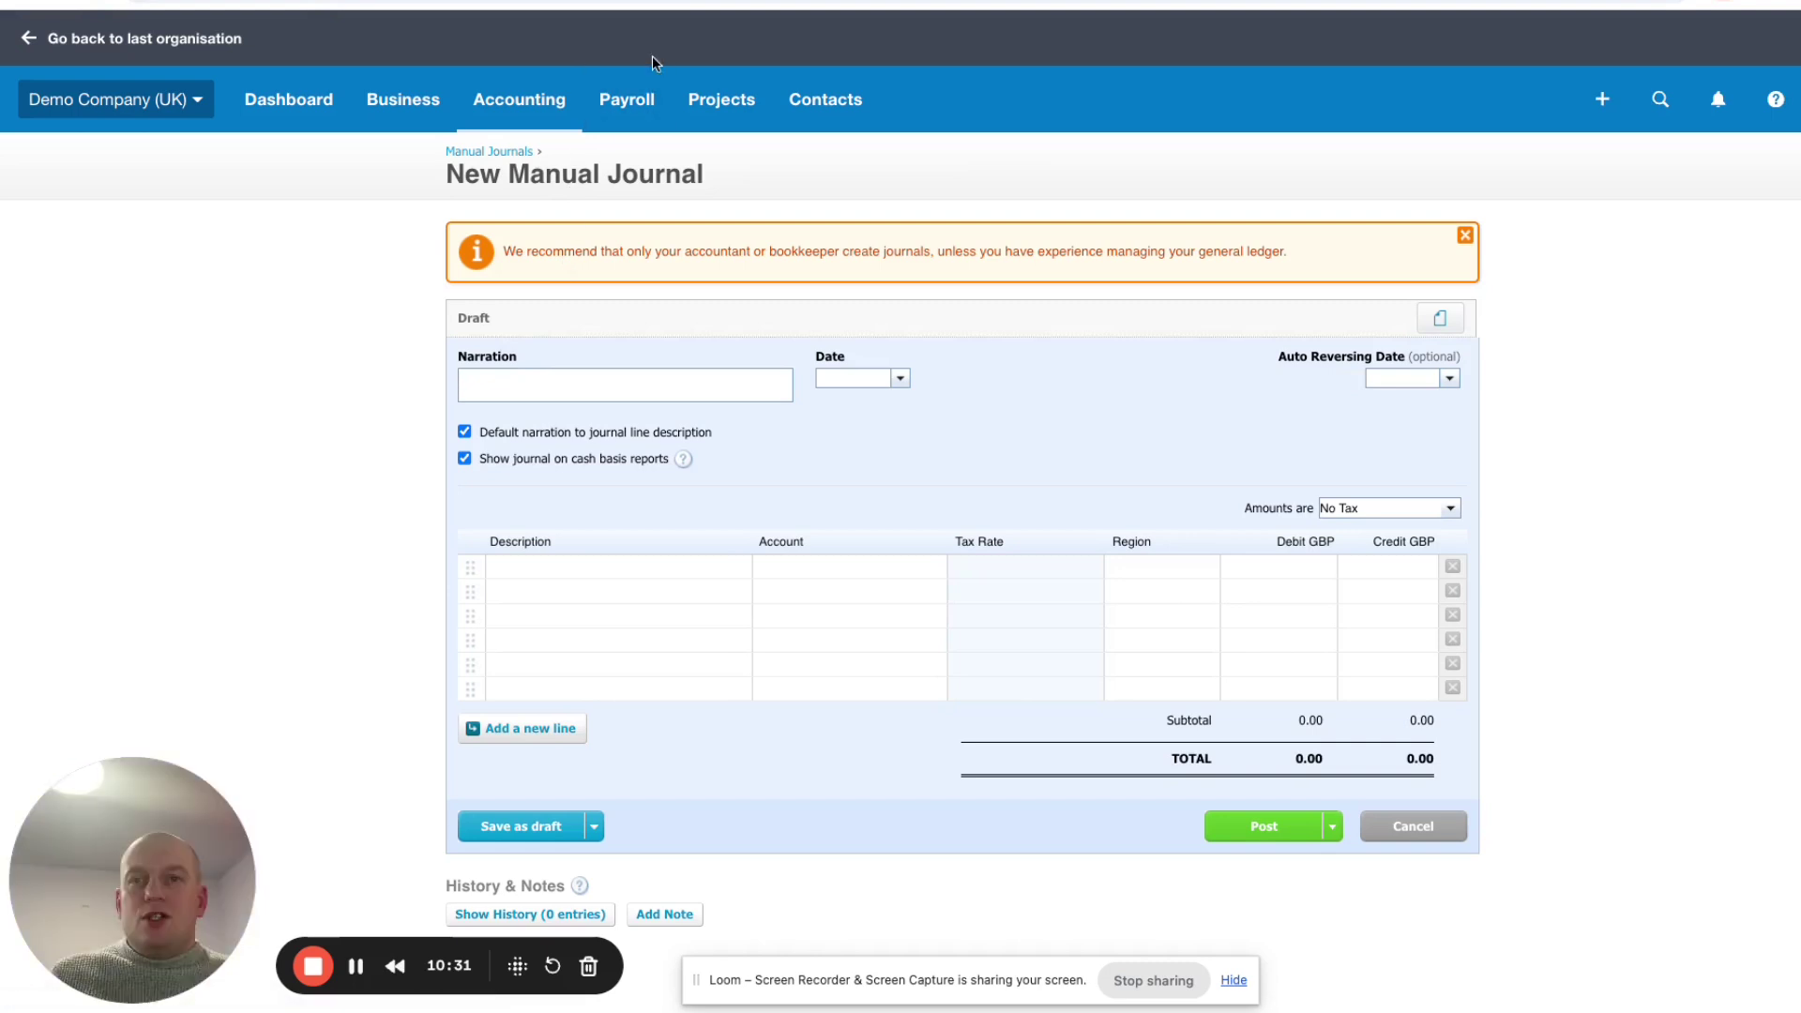
Enter date '15 sep 25' and narration 'director postage costs paid from personal account' on two lines
key("alt+Tab")
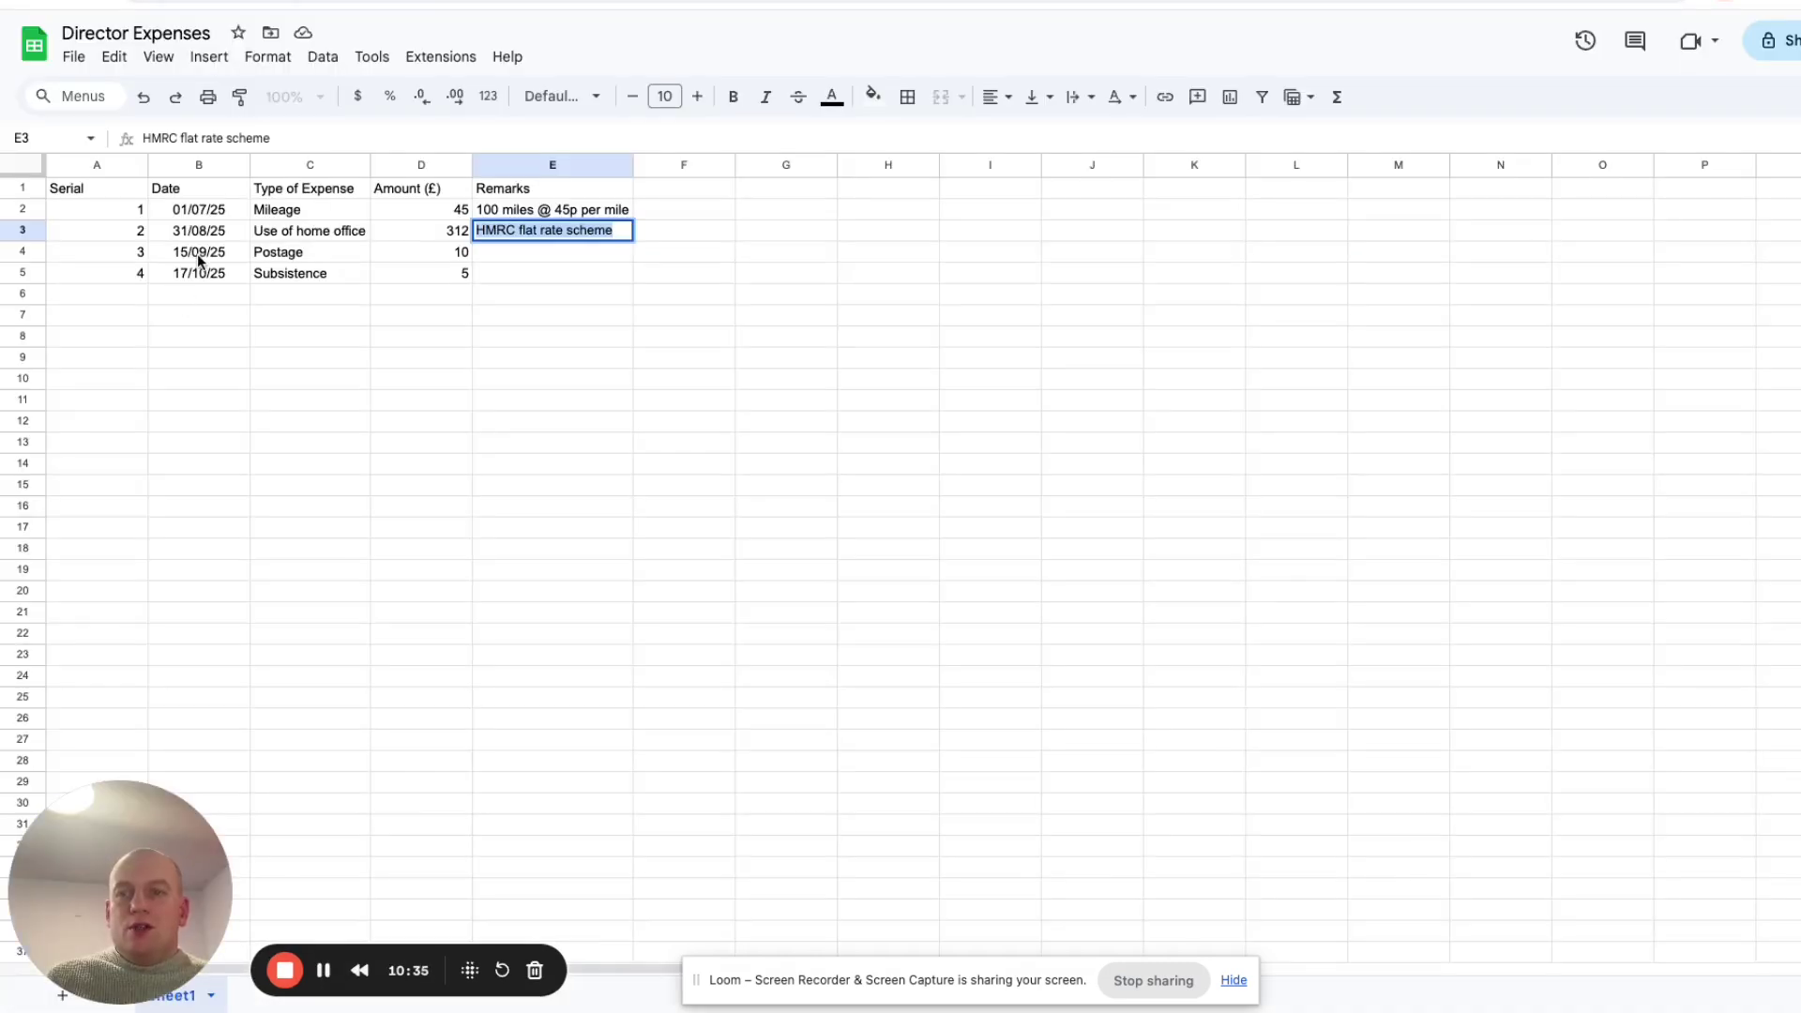
key("alt+Tab")
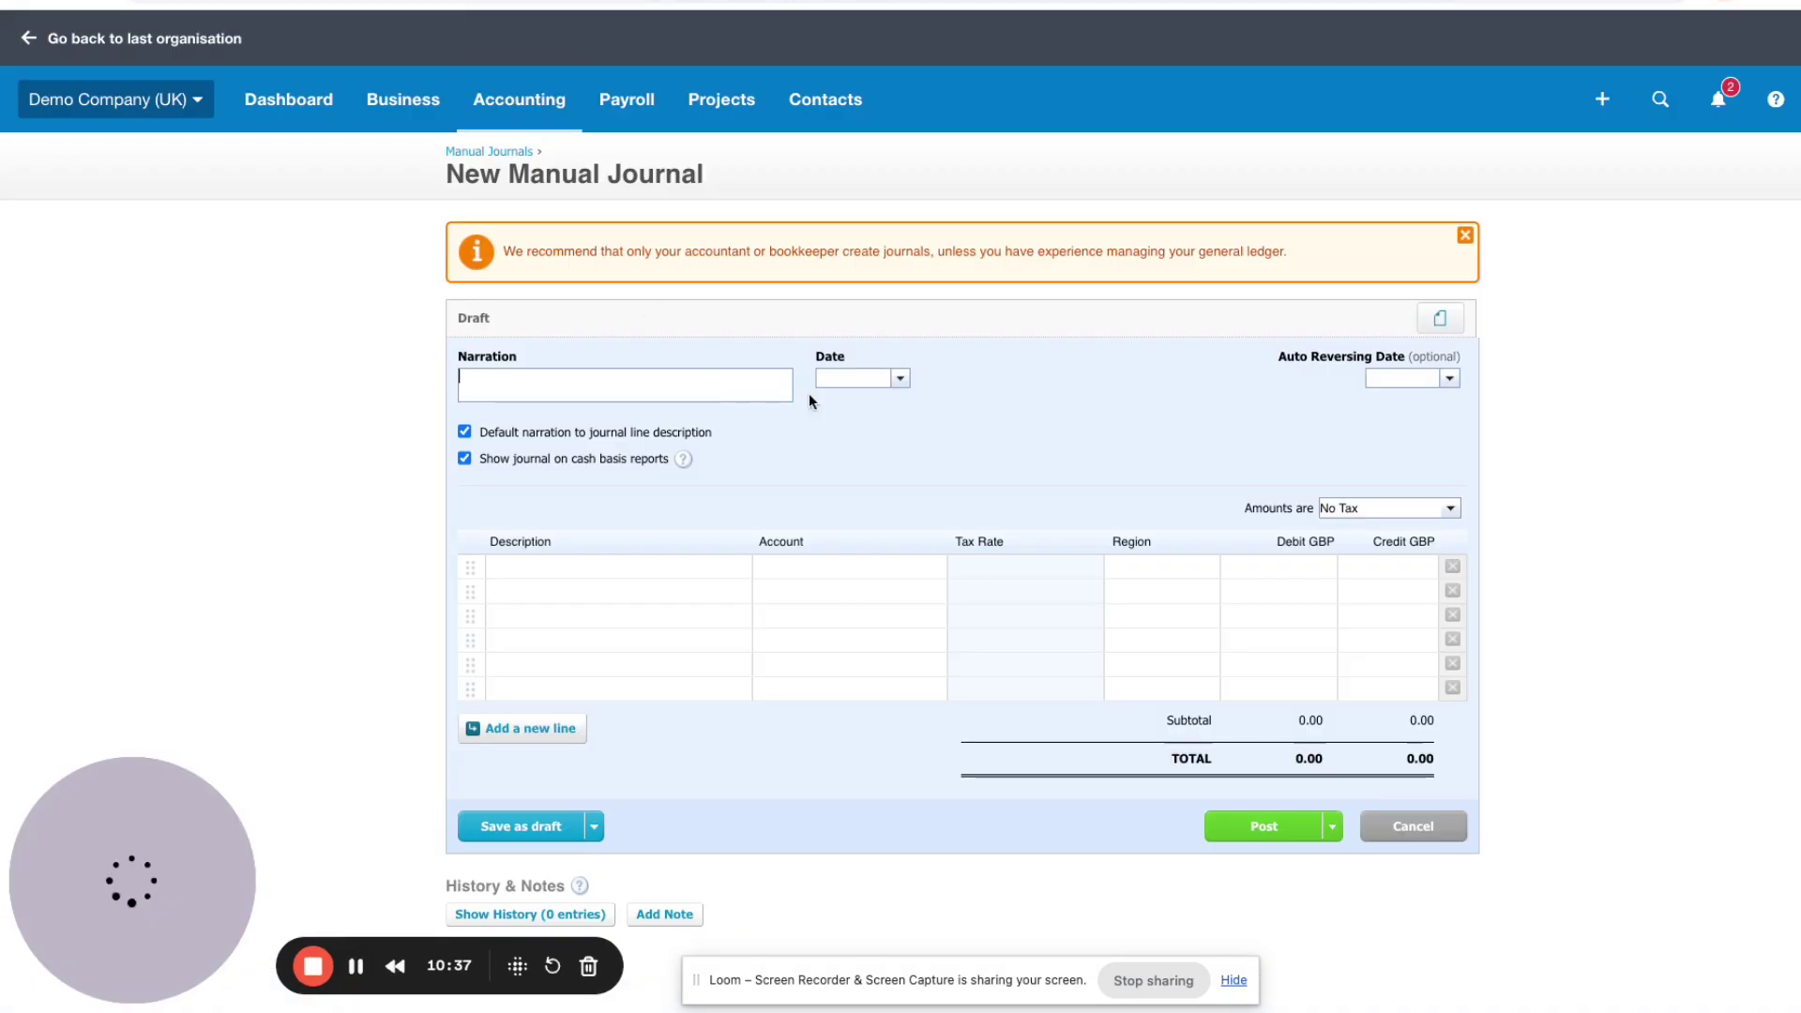
type("15 sep 25")
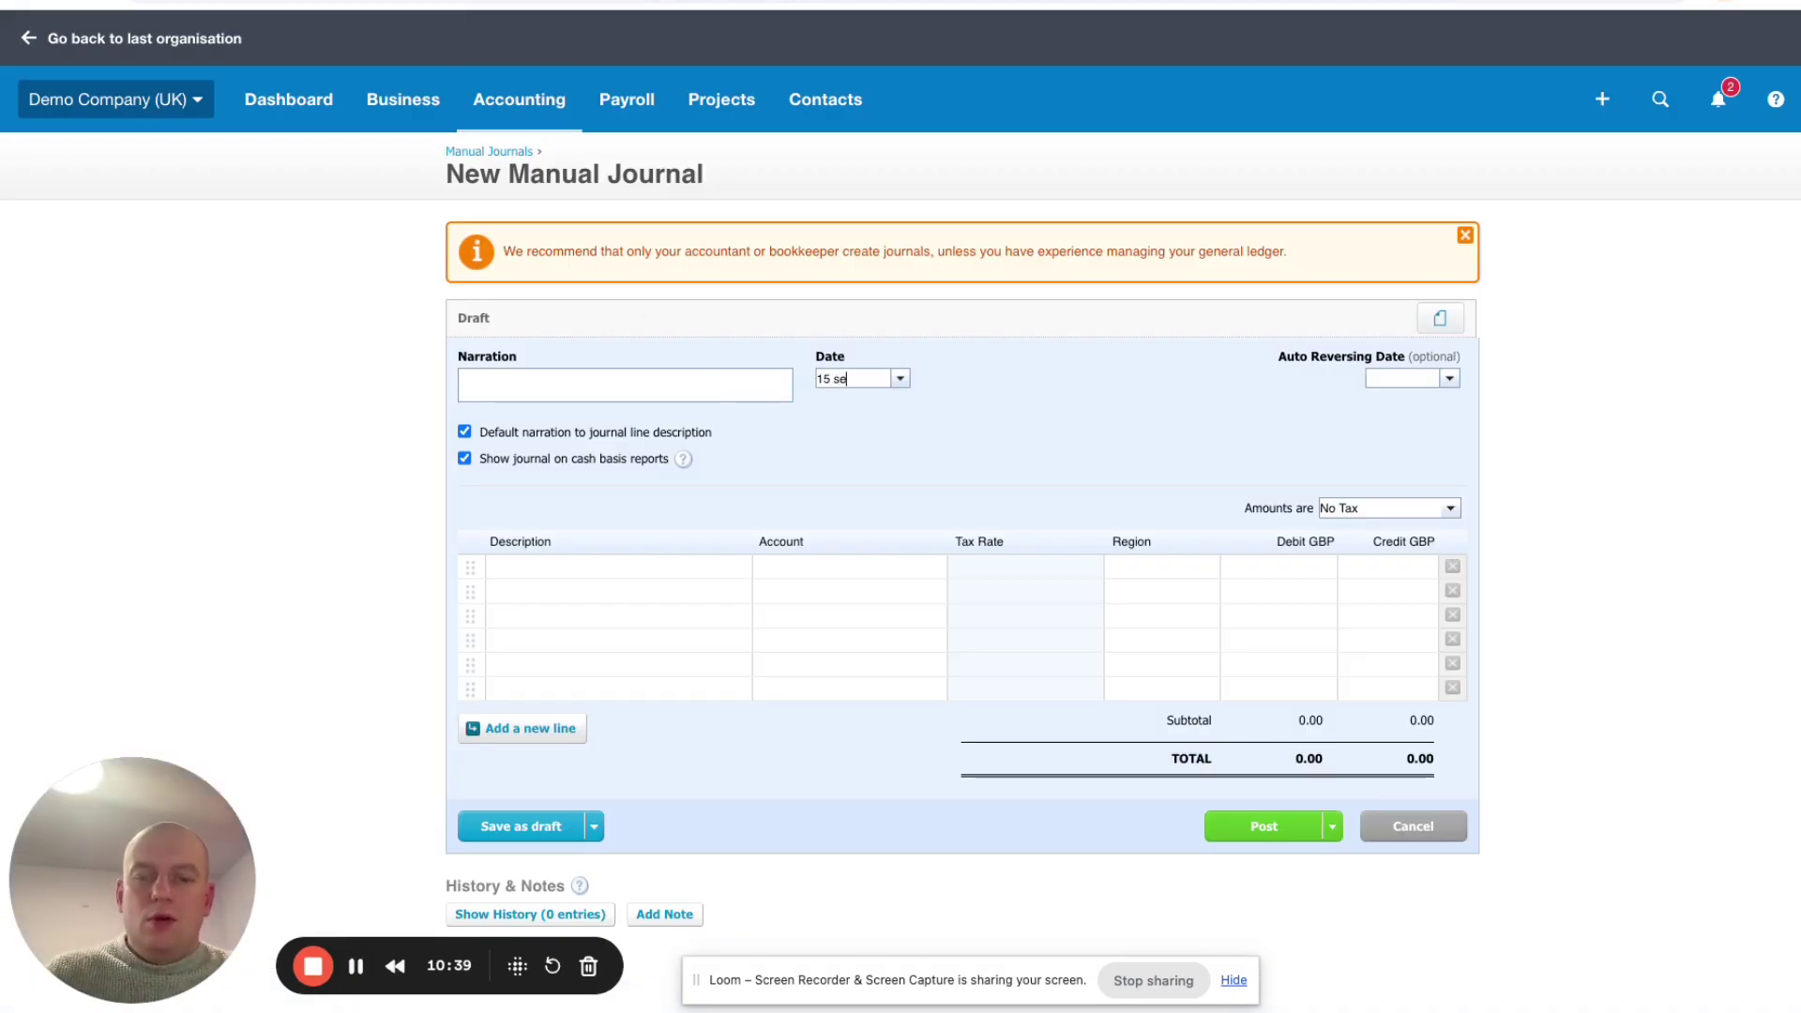
left_click(760, 376)
type("director postage costs paid from personal account")
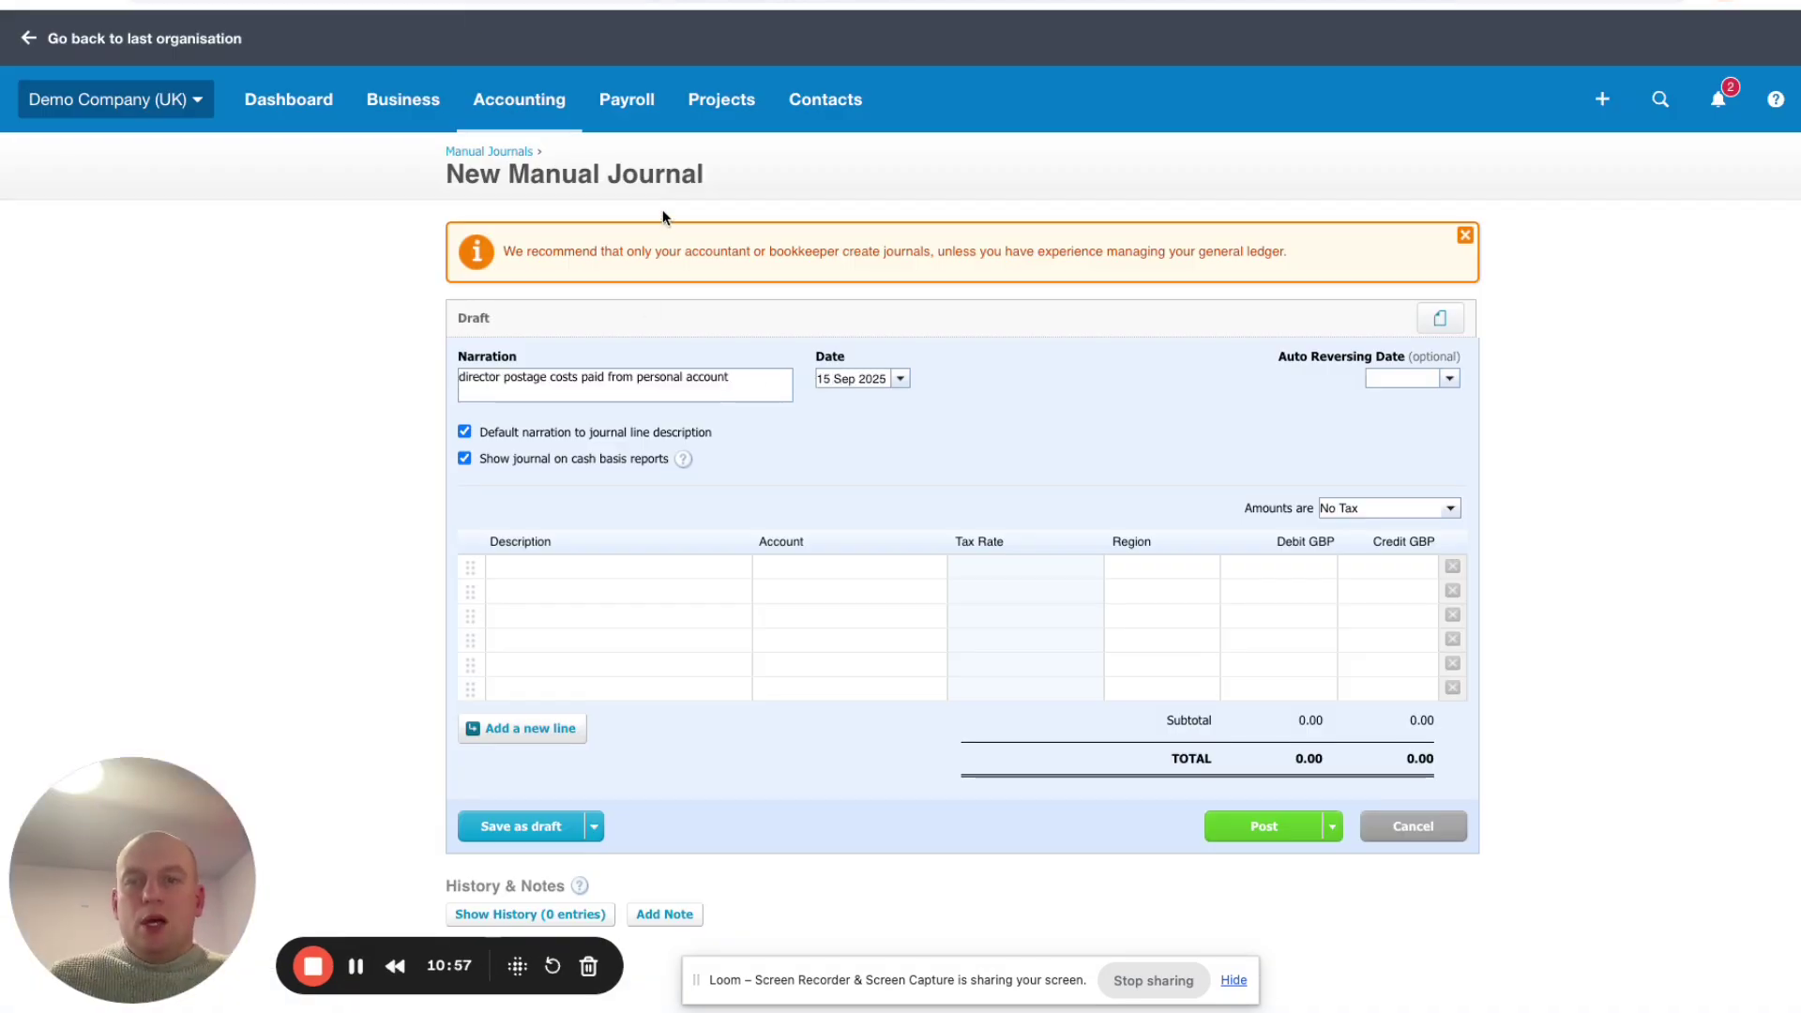
left_click(571, 566)
left_click(588, 593)
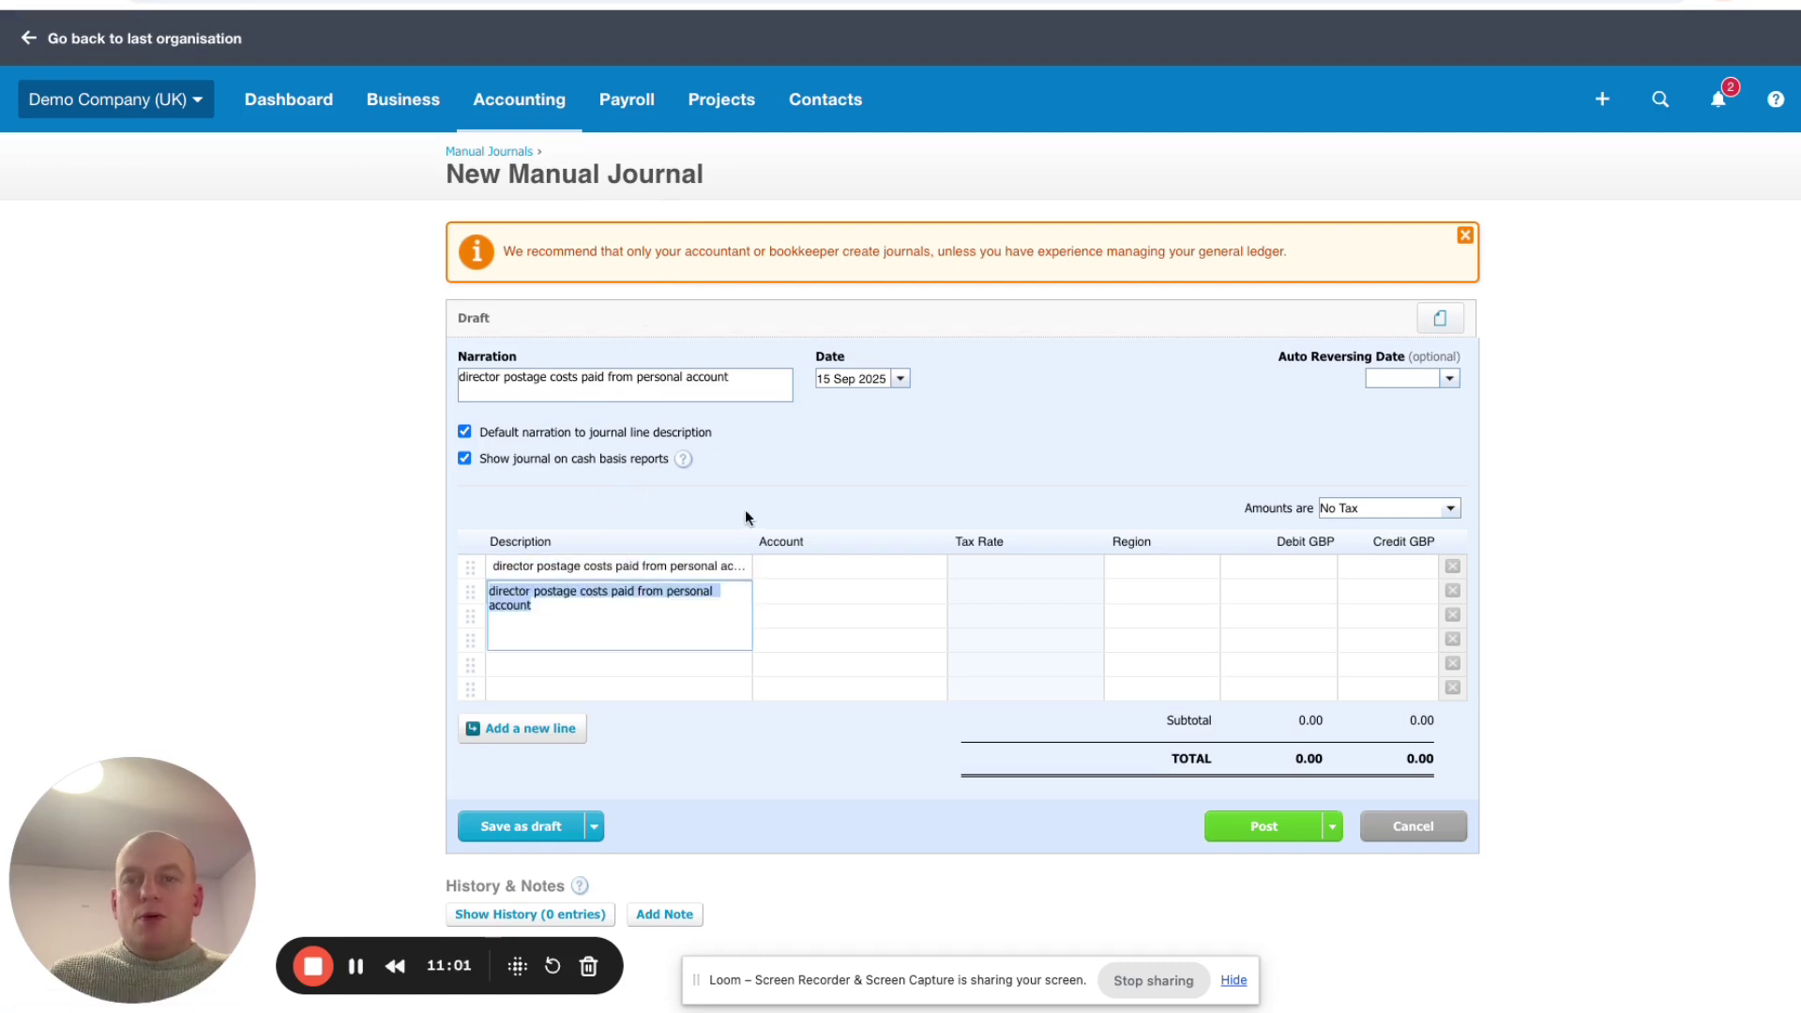
Code line 1 to 495 Office administration costs and line 2 to 896 Directors loan account +
left_click(804, 568)
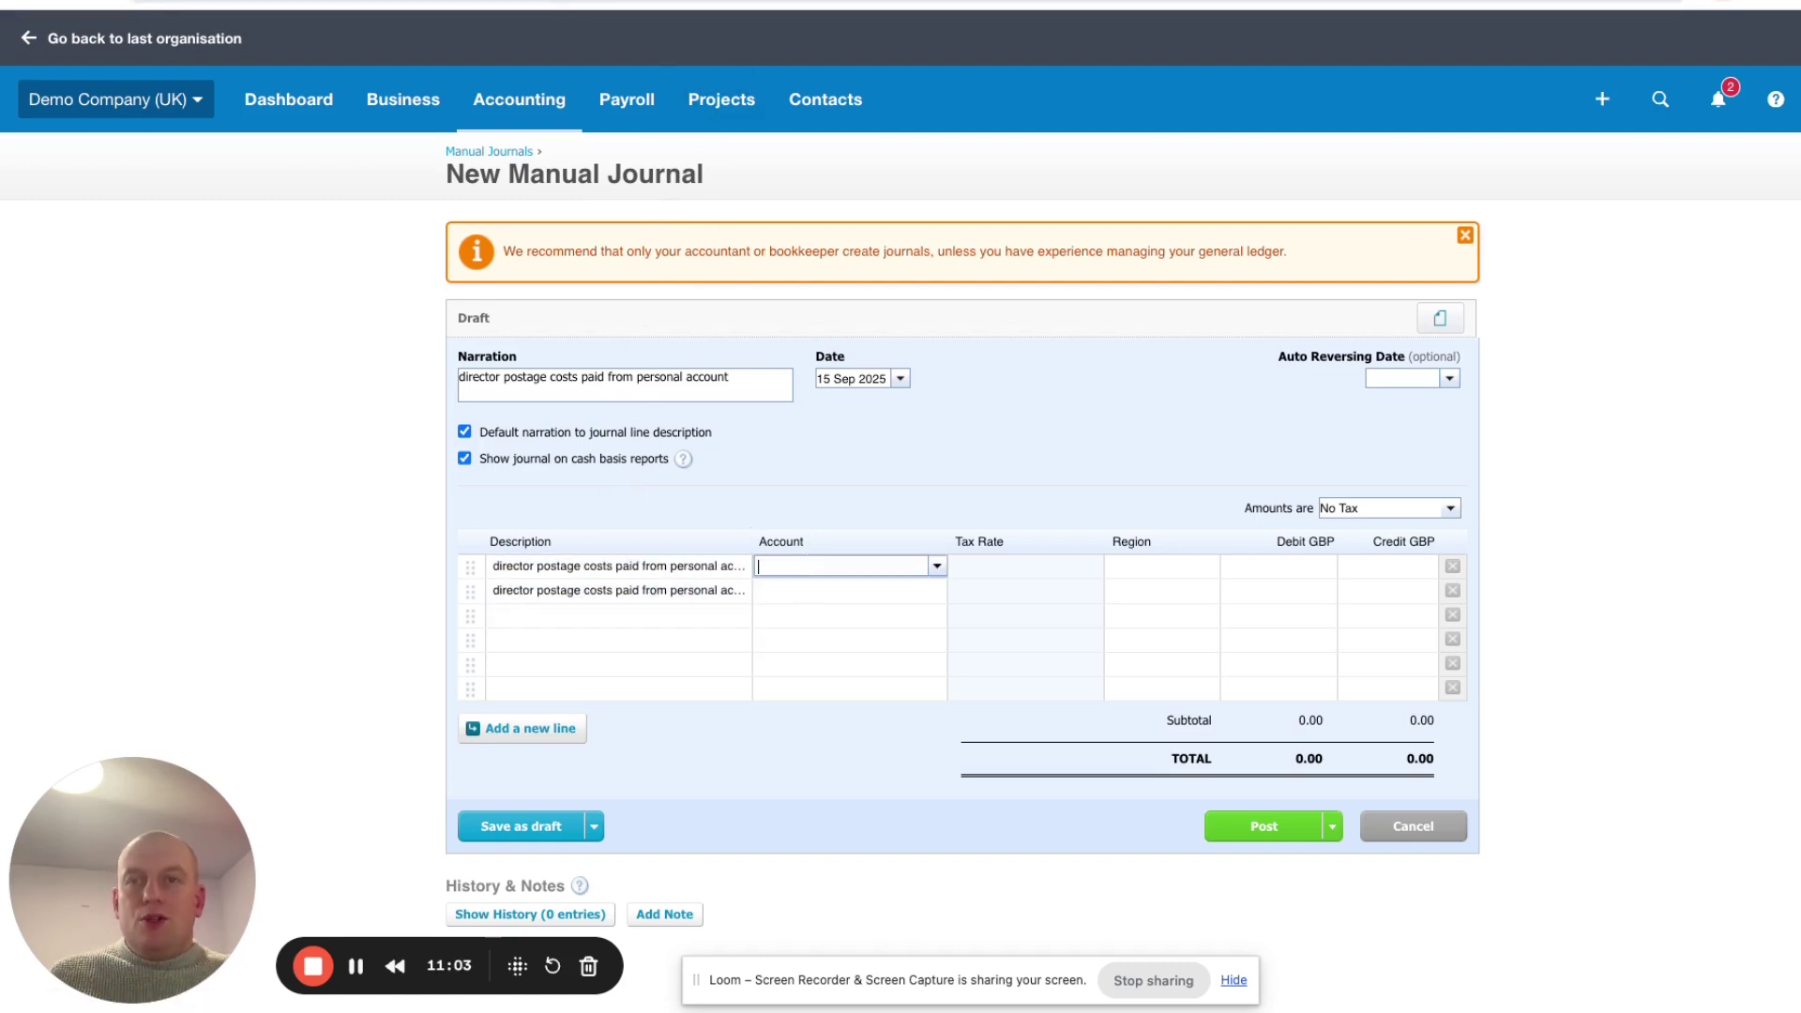
key("ctrl+Tab")
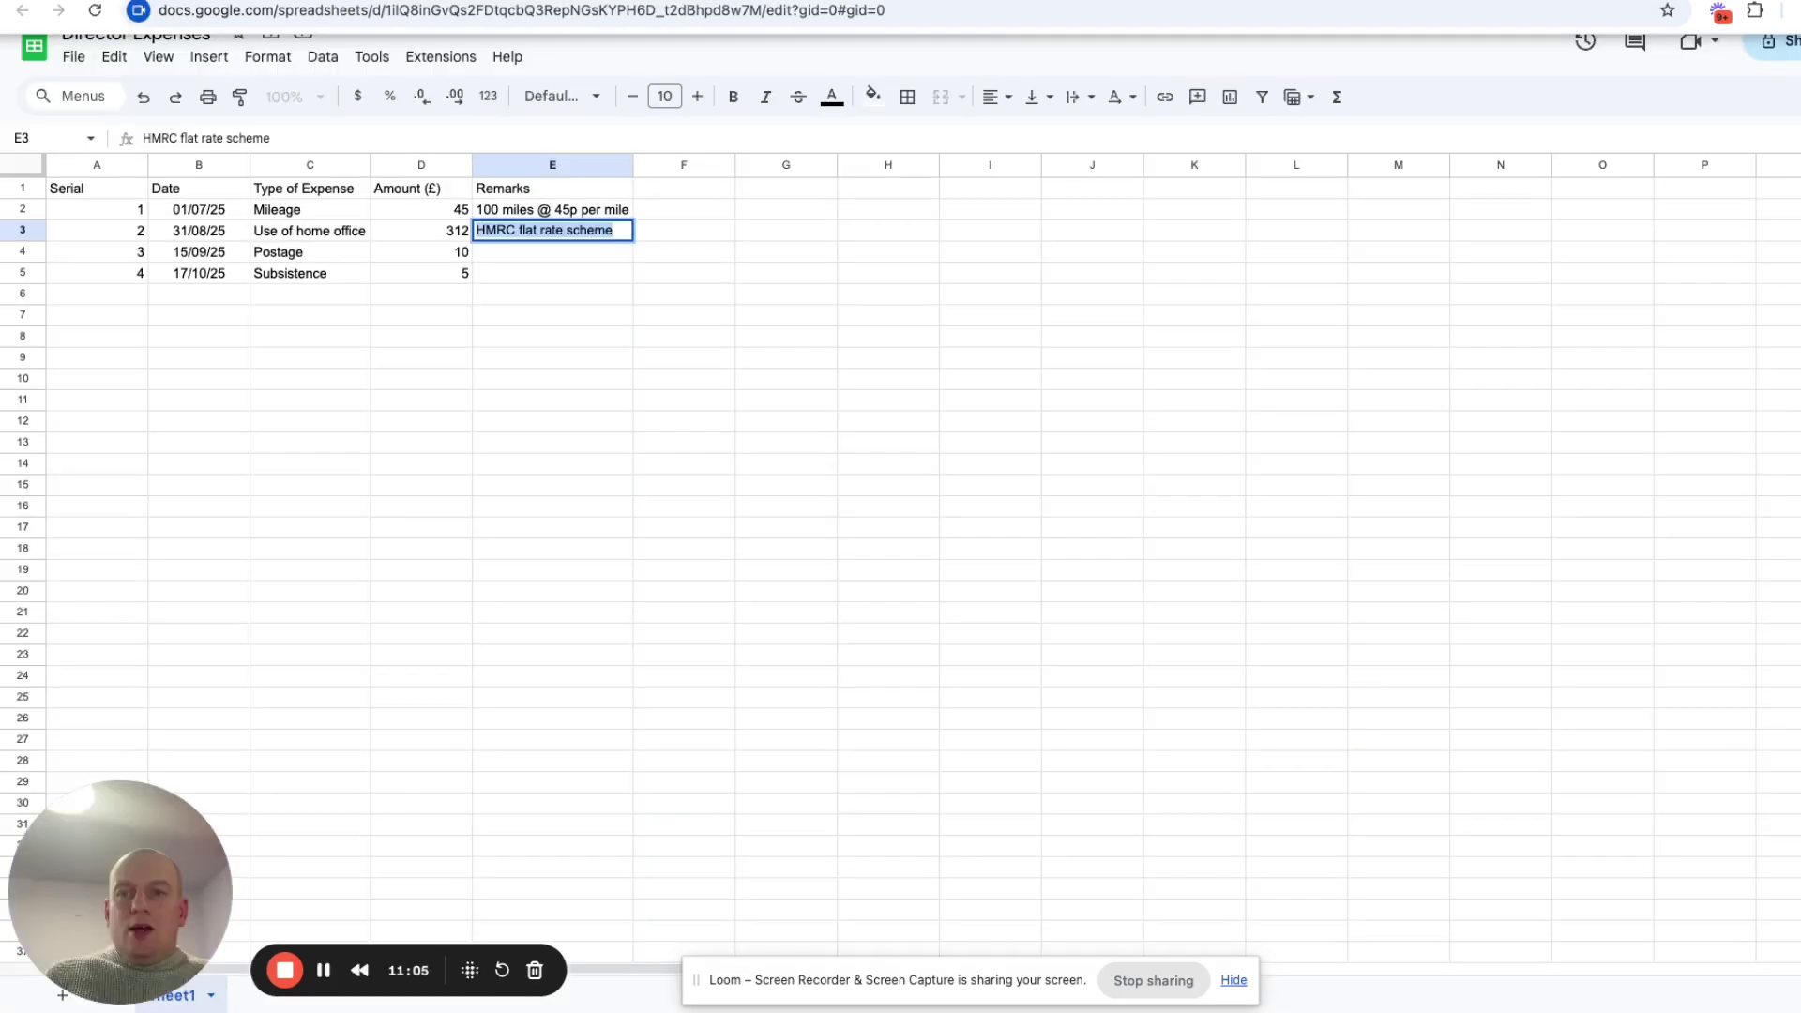
key("ctrl+Tab")
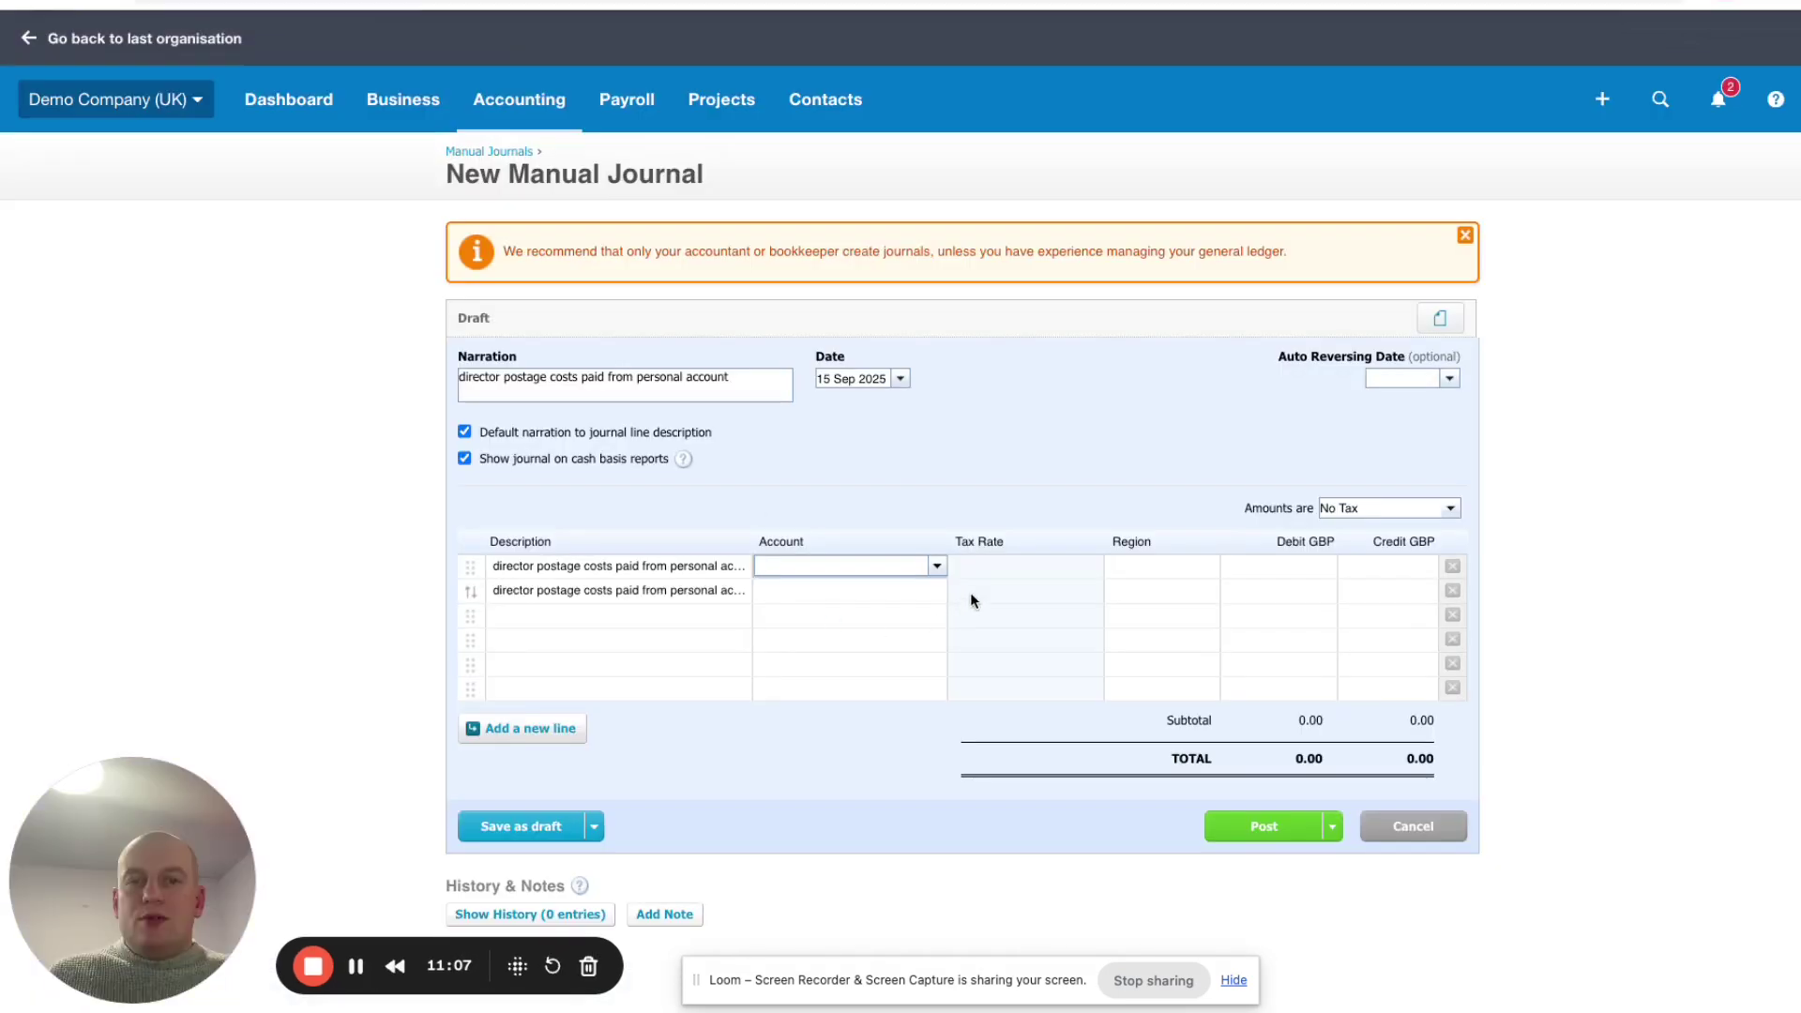
left_click(852, 568)
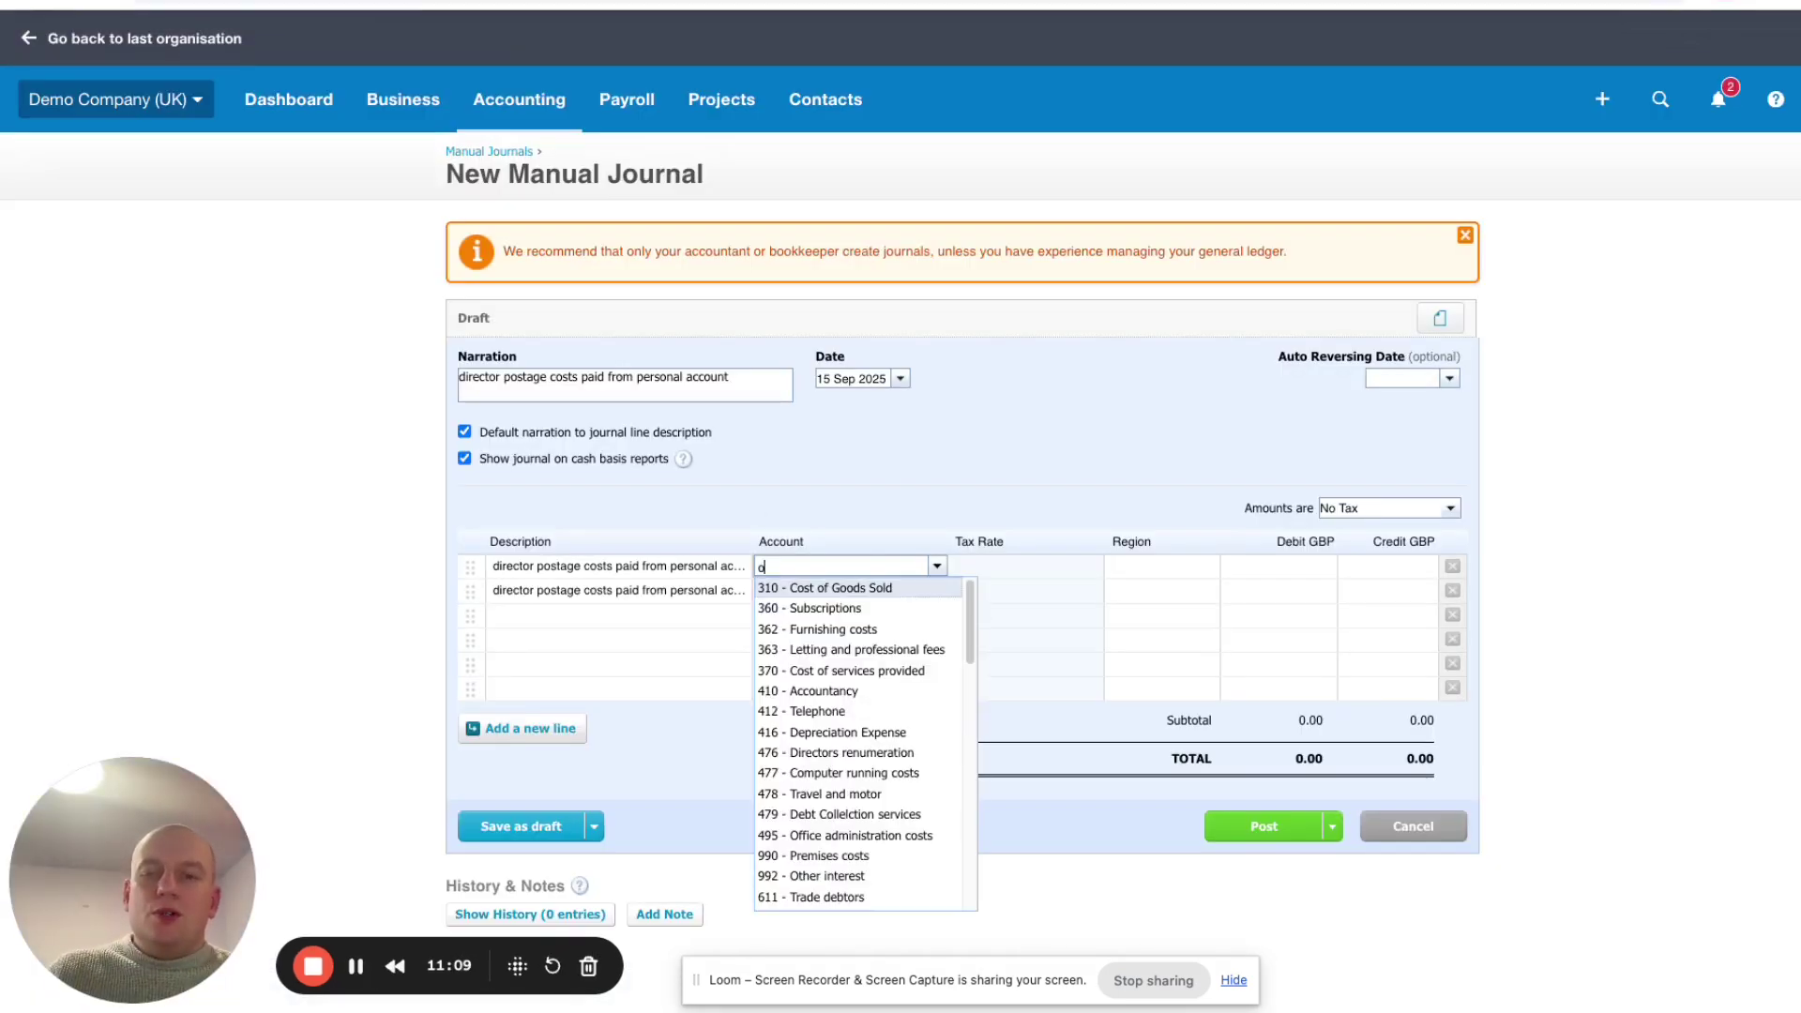
type("off")
key("Return")
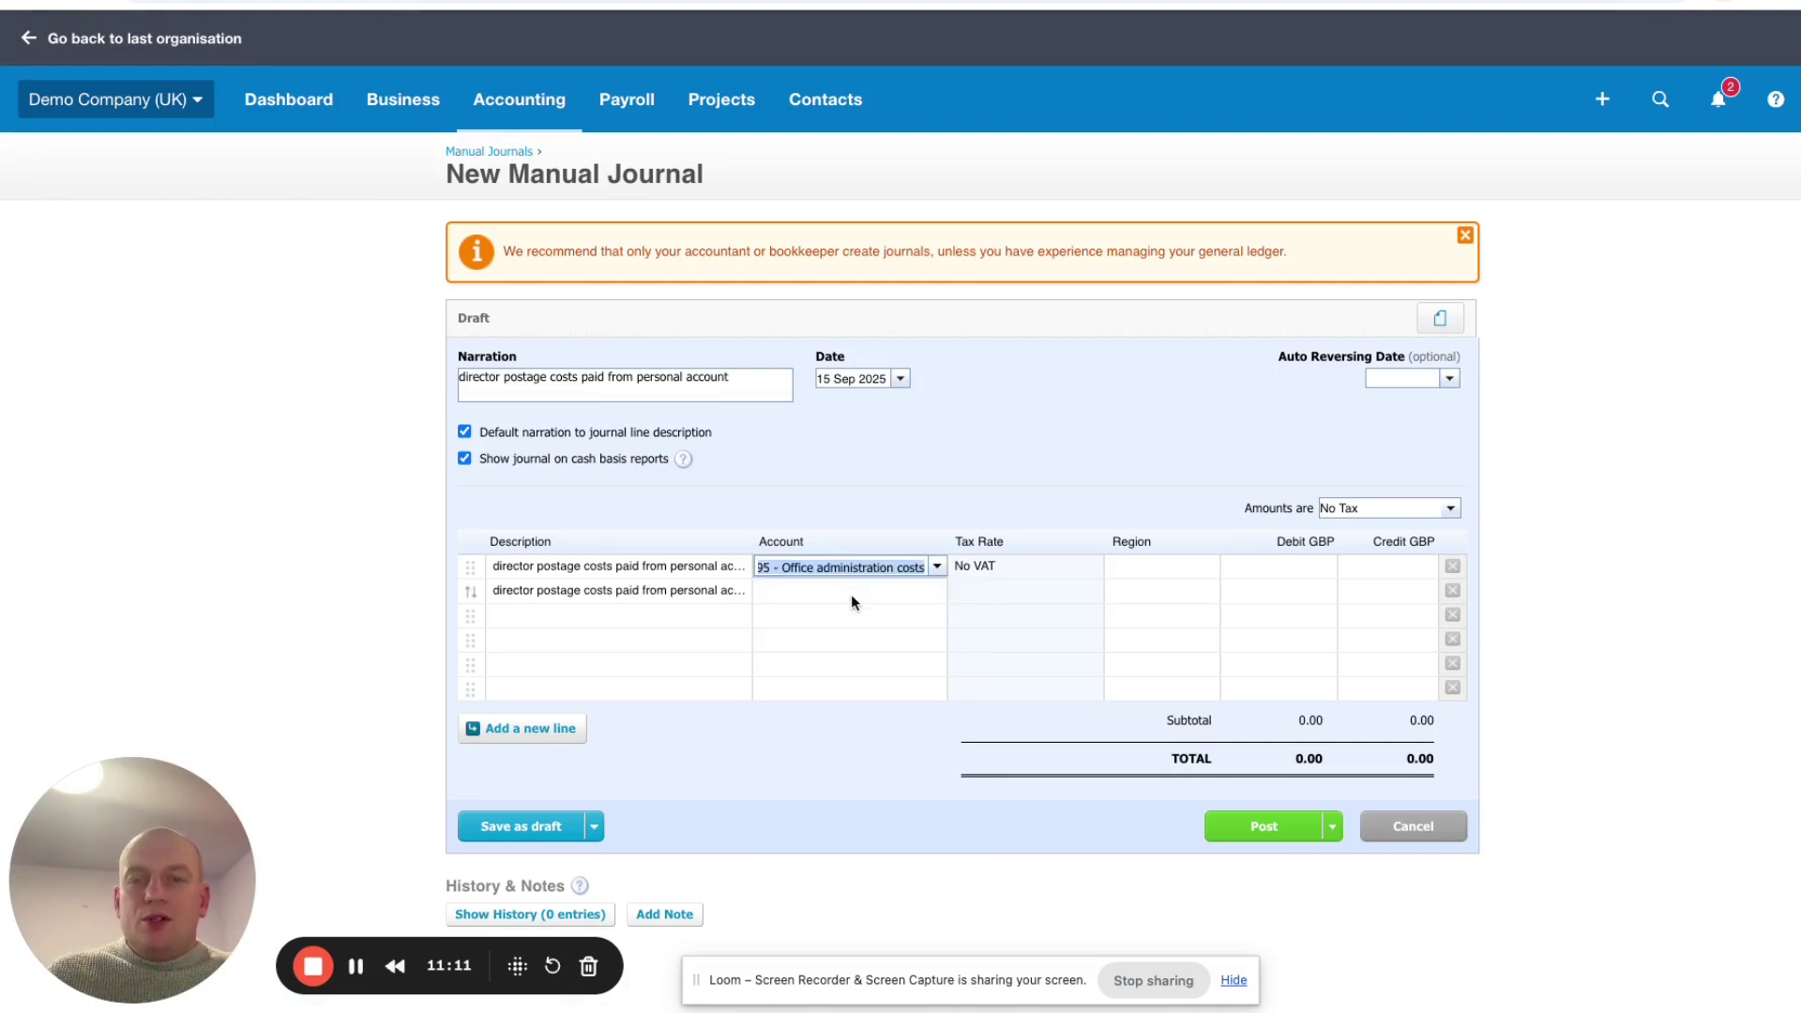
left_click(829, 592)
type("dir")
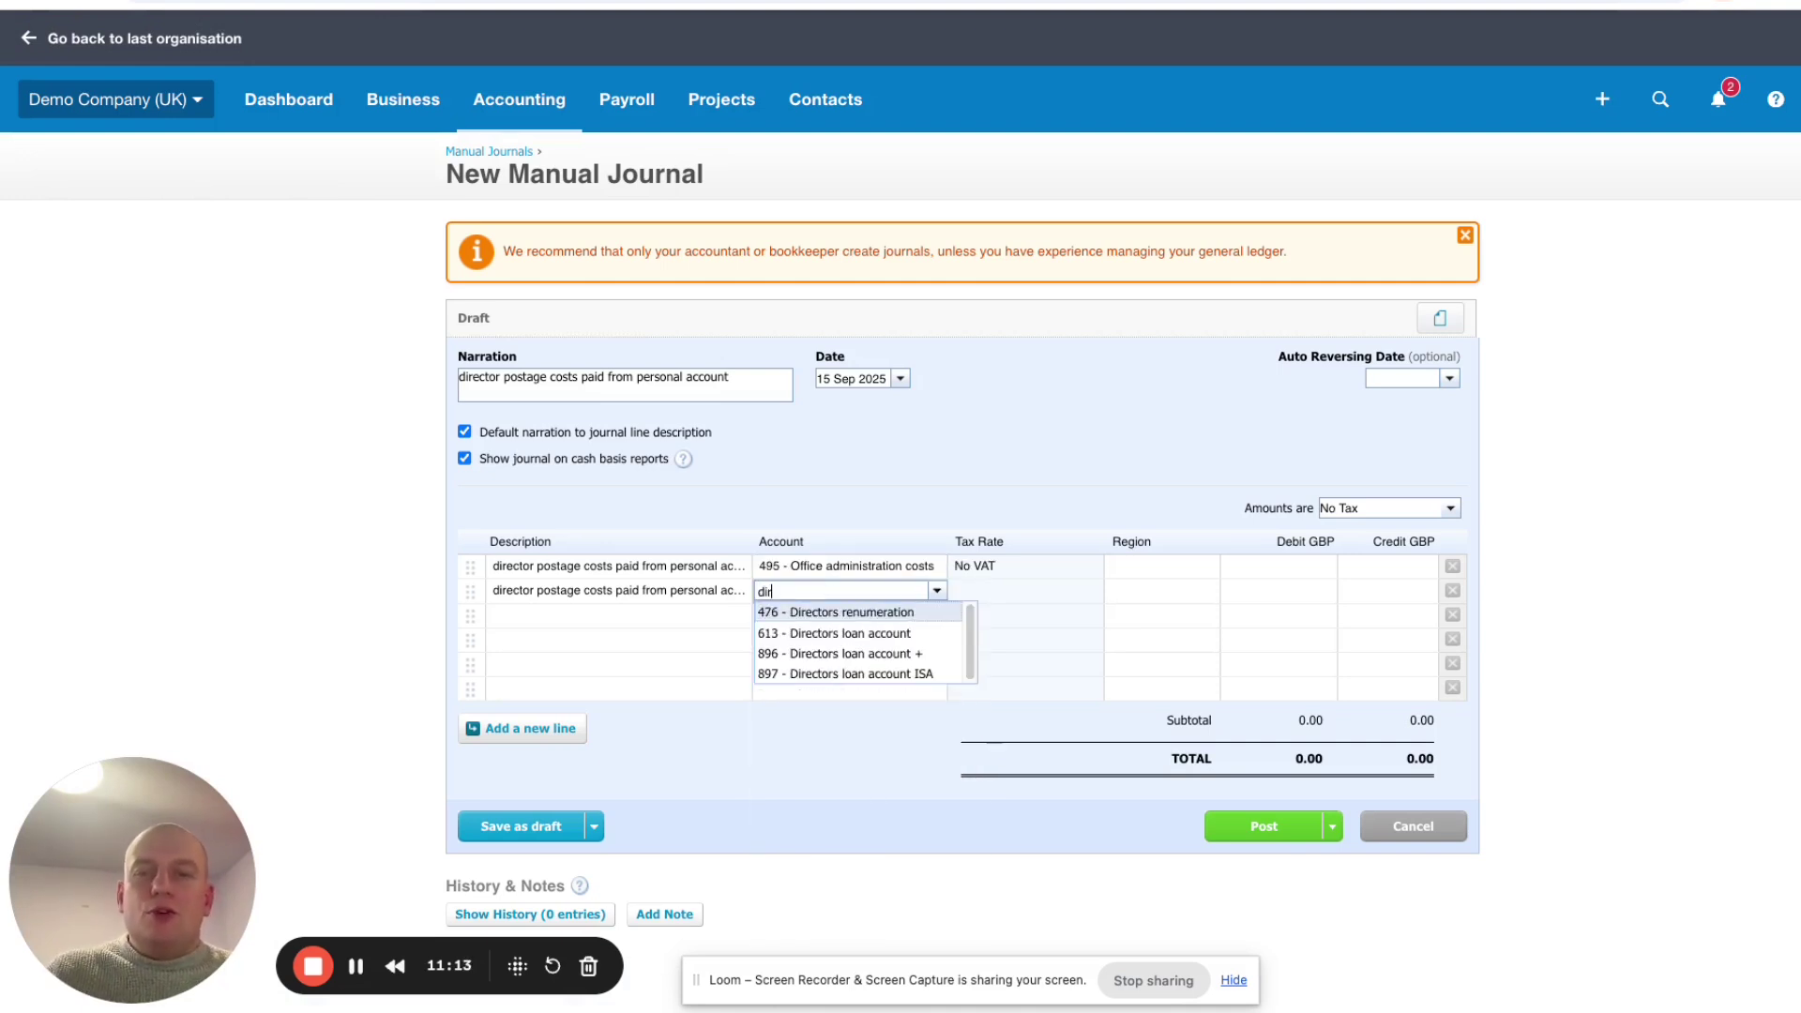
left_click(839, 654)
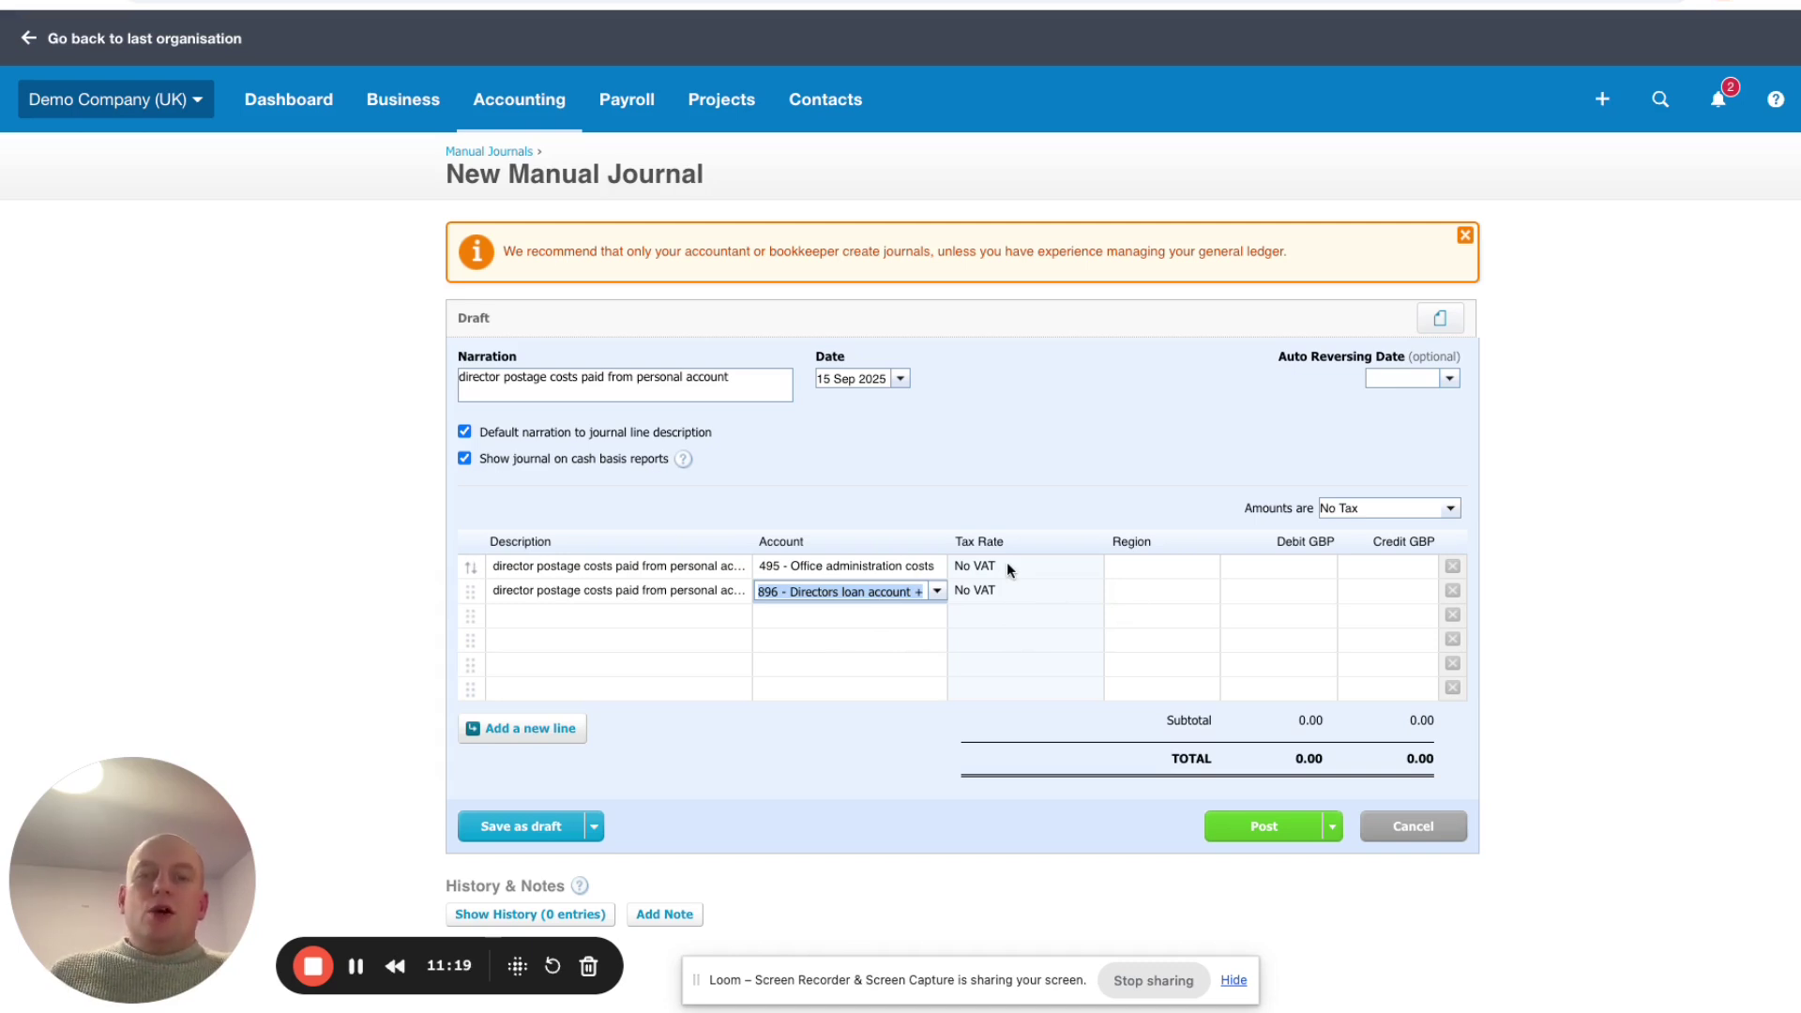
Enter a 10.00 debit and 10.00 credit, then post the postage journal
left_click(1263, 571)
type("0")
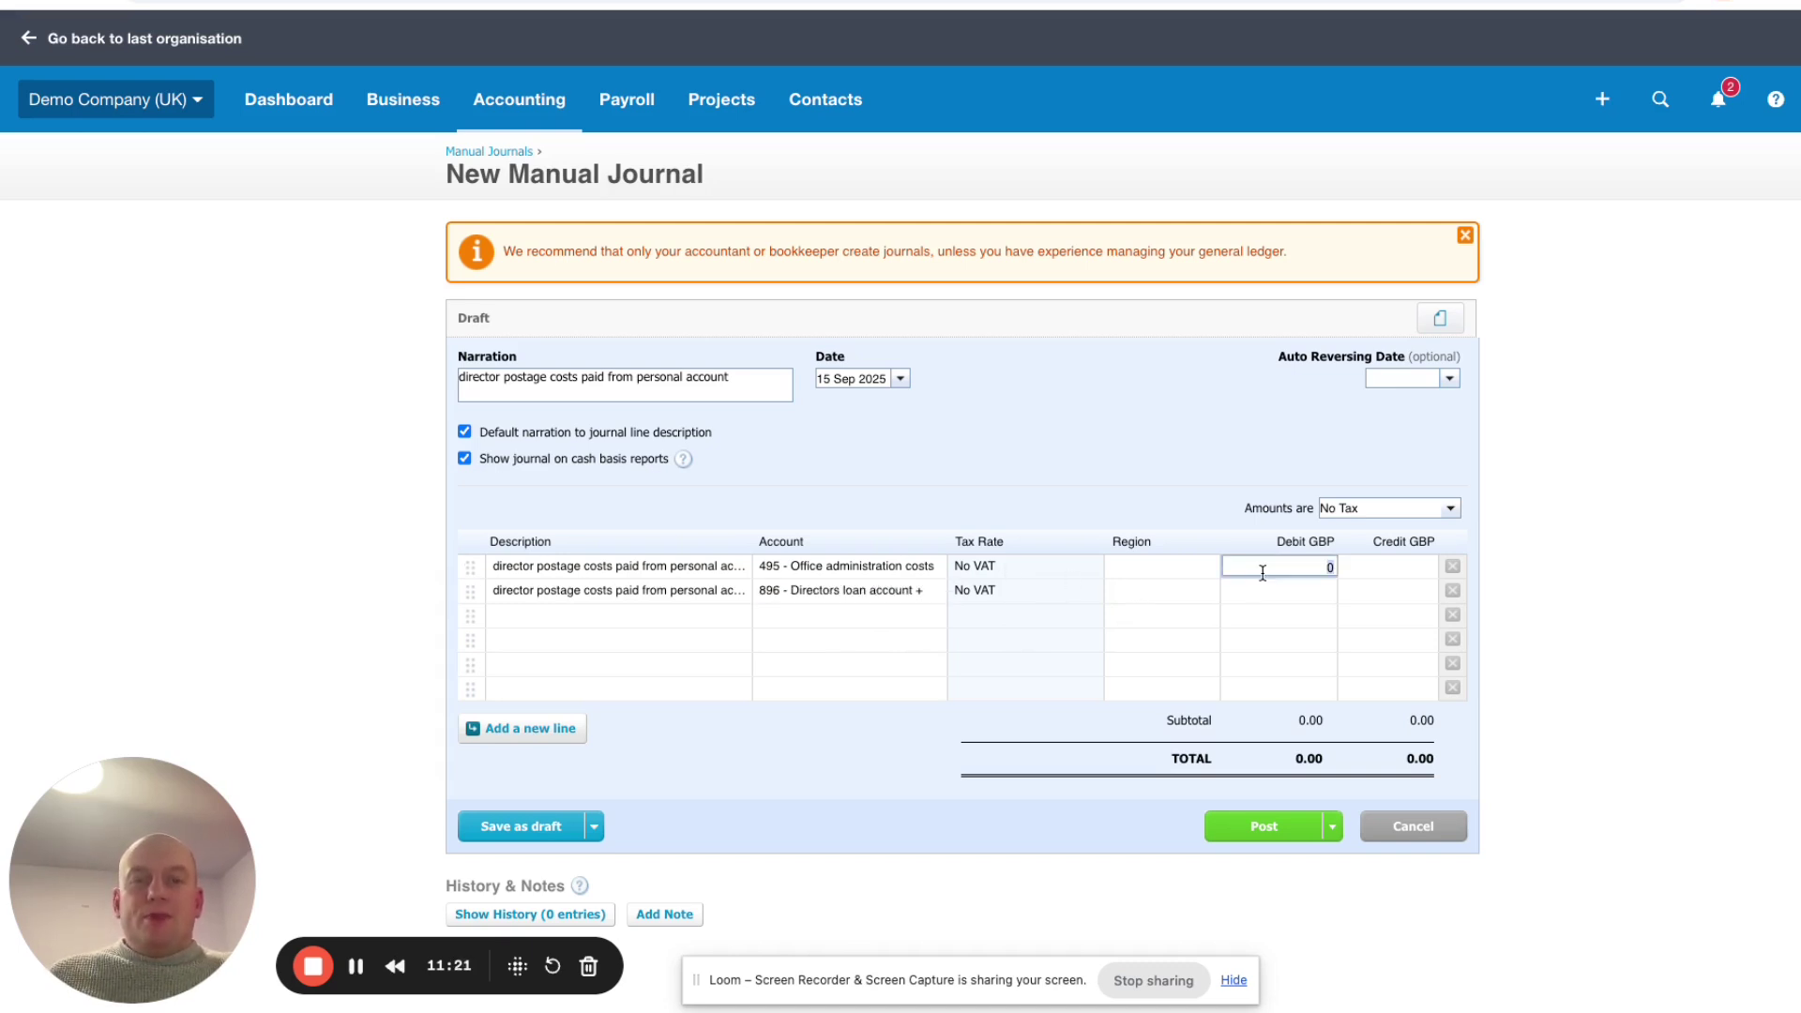
type("10")
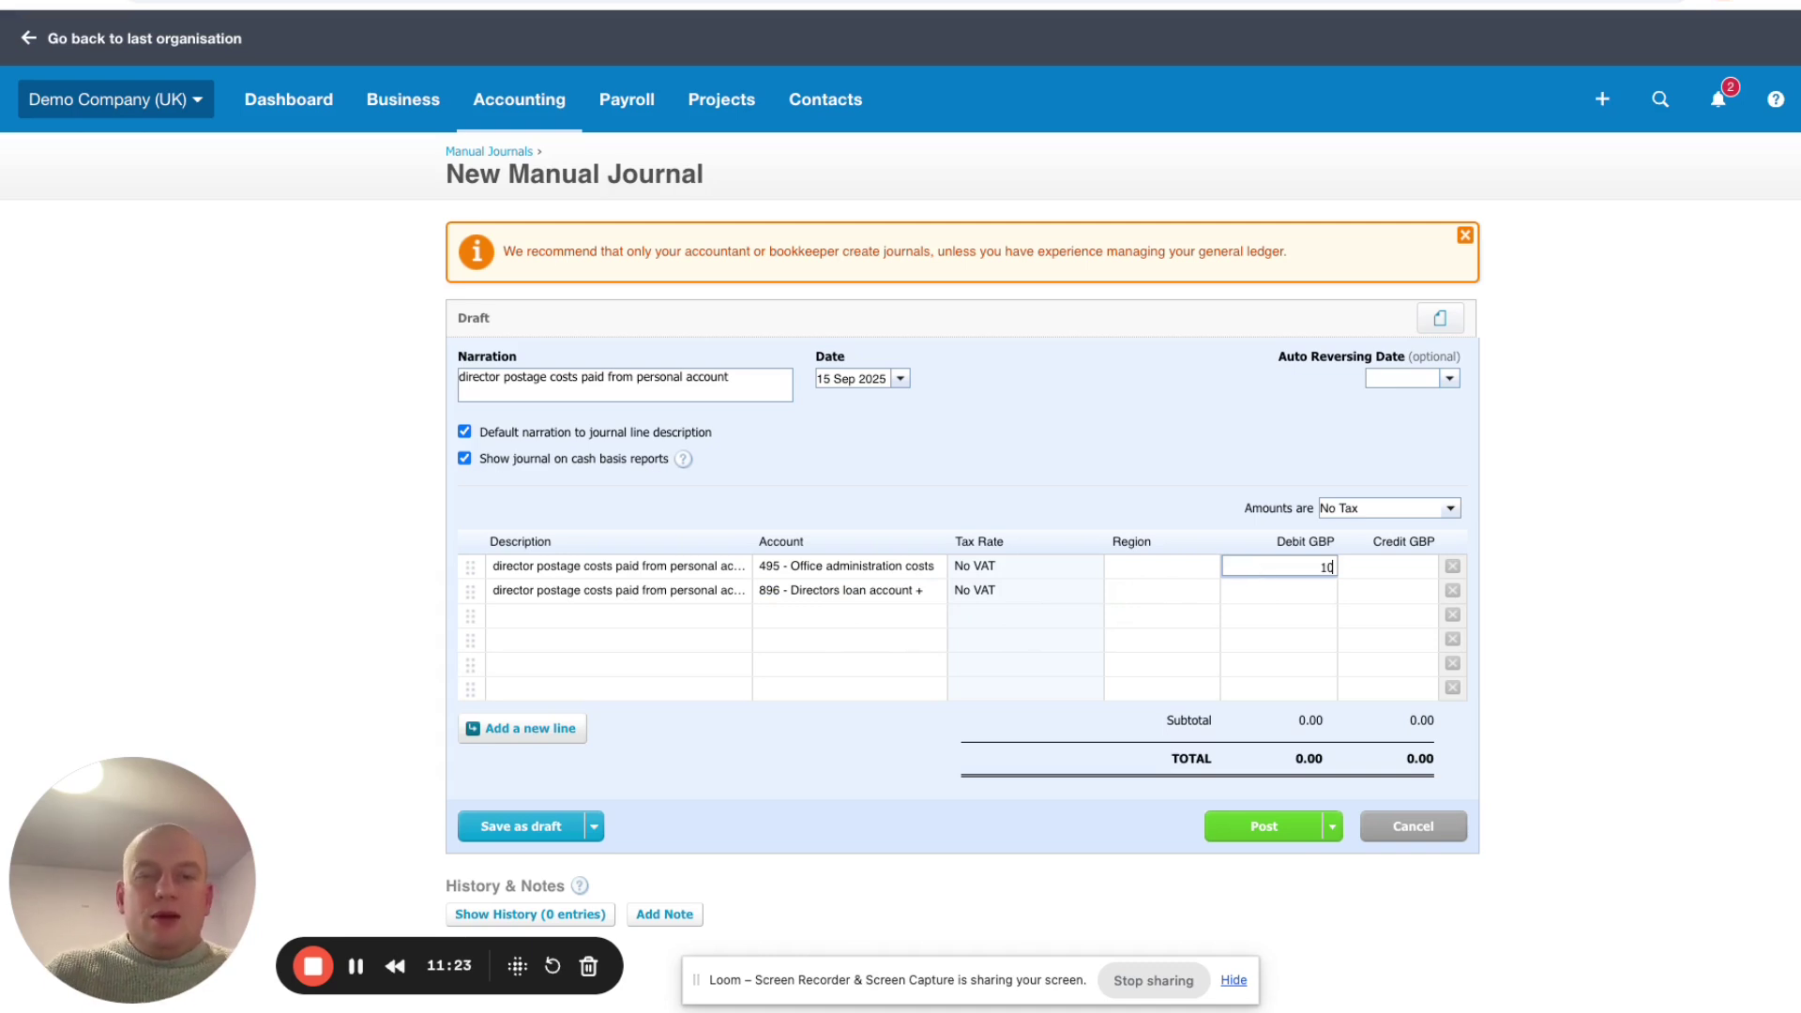
left_click(1365, 590)
type("10")
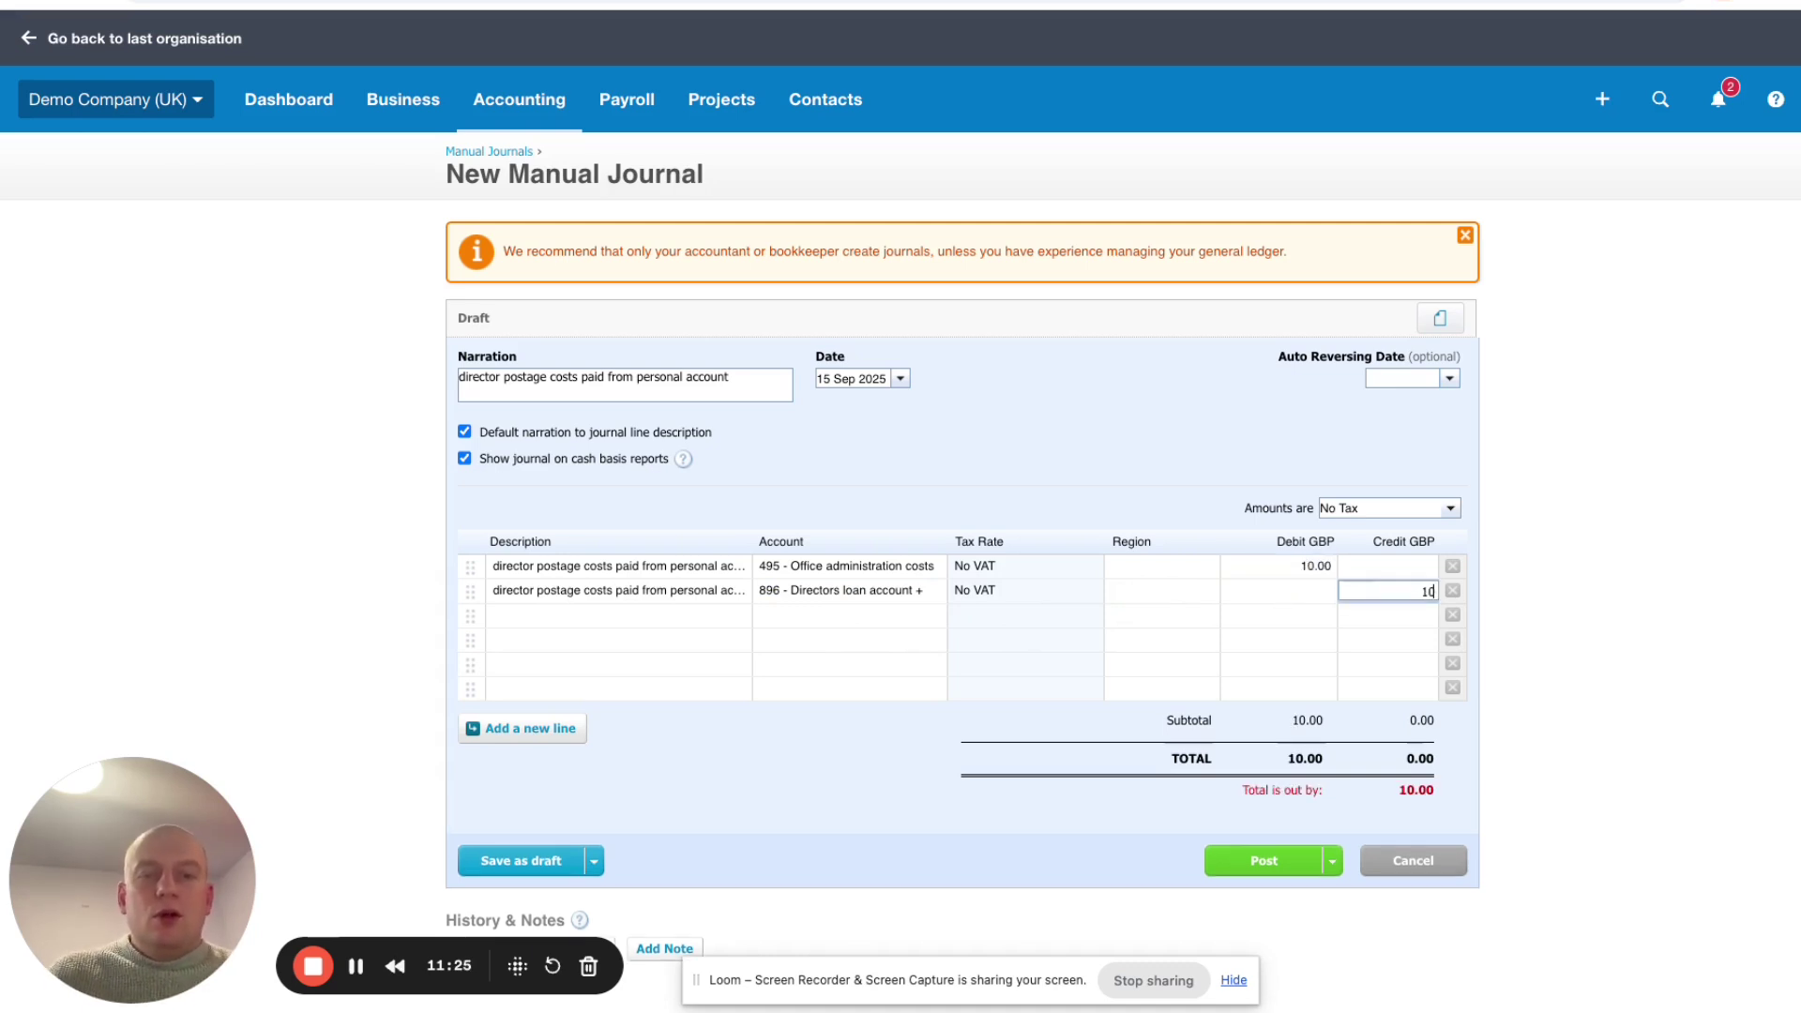
left_click(1015, 453)
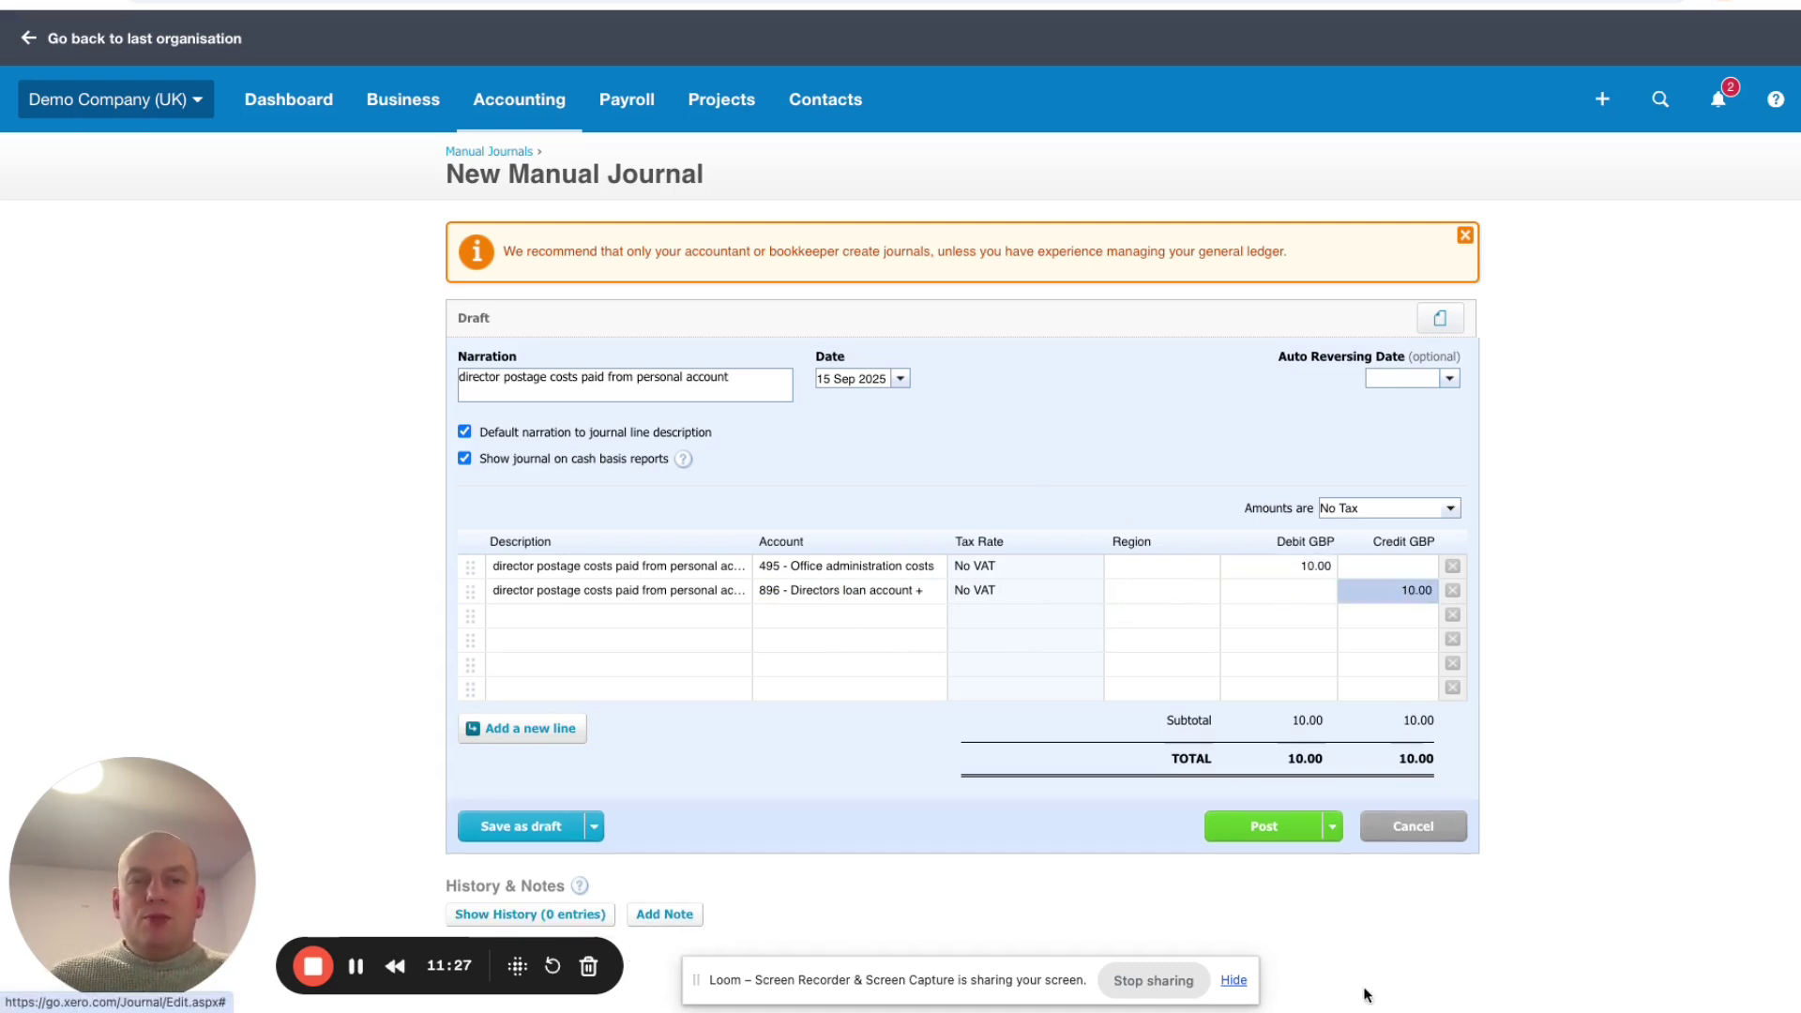
left_click(1285, 828)
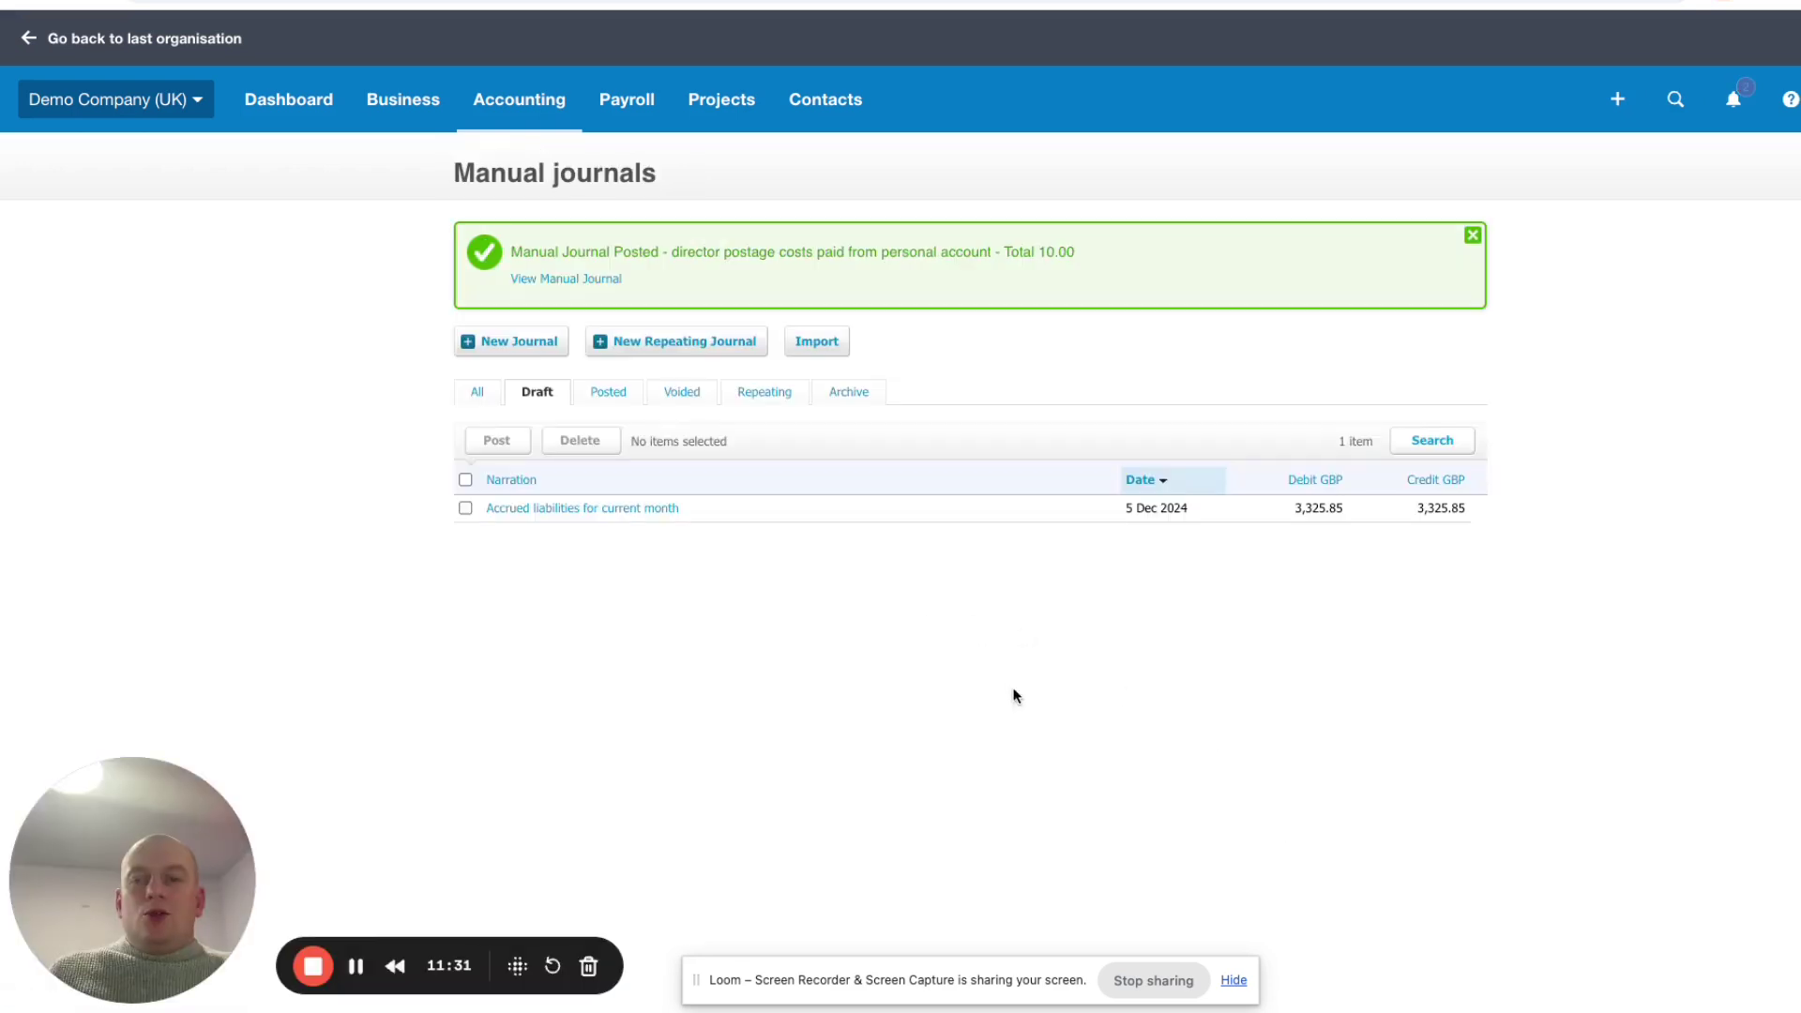
Compare with the director expenses spreadsheet, then list the posted manual journals, including the 10.00 postage journal
key("ctrl+Tab")
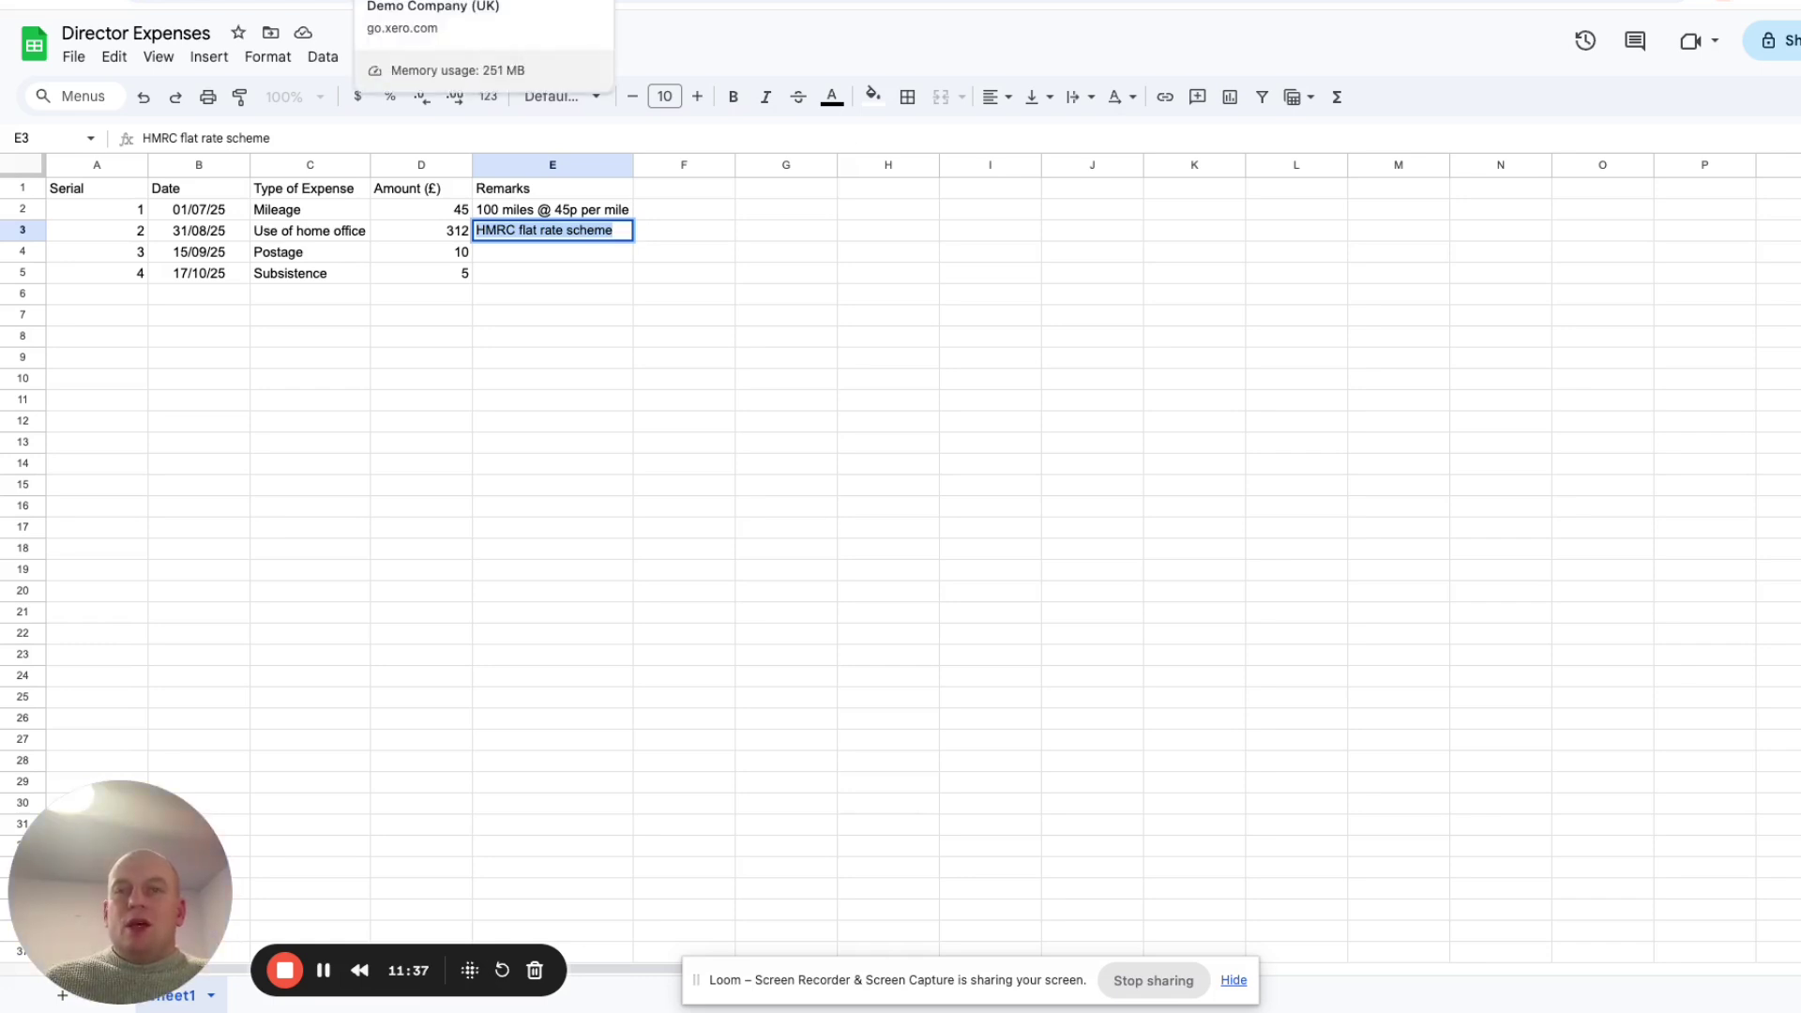
left_click(450, 3)
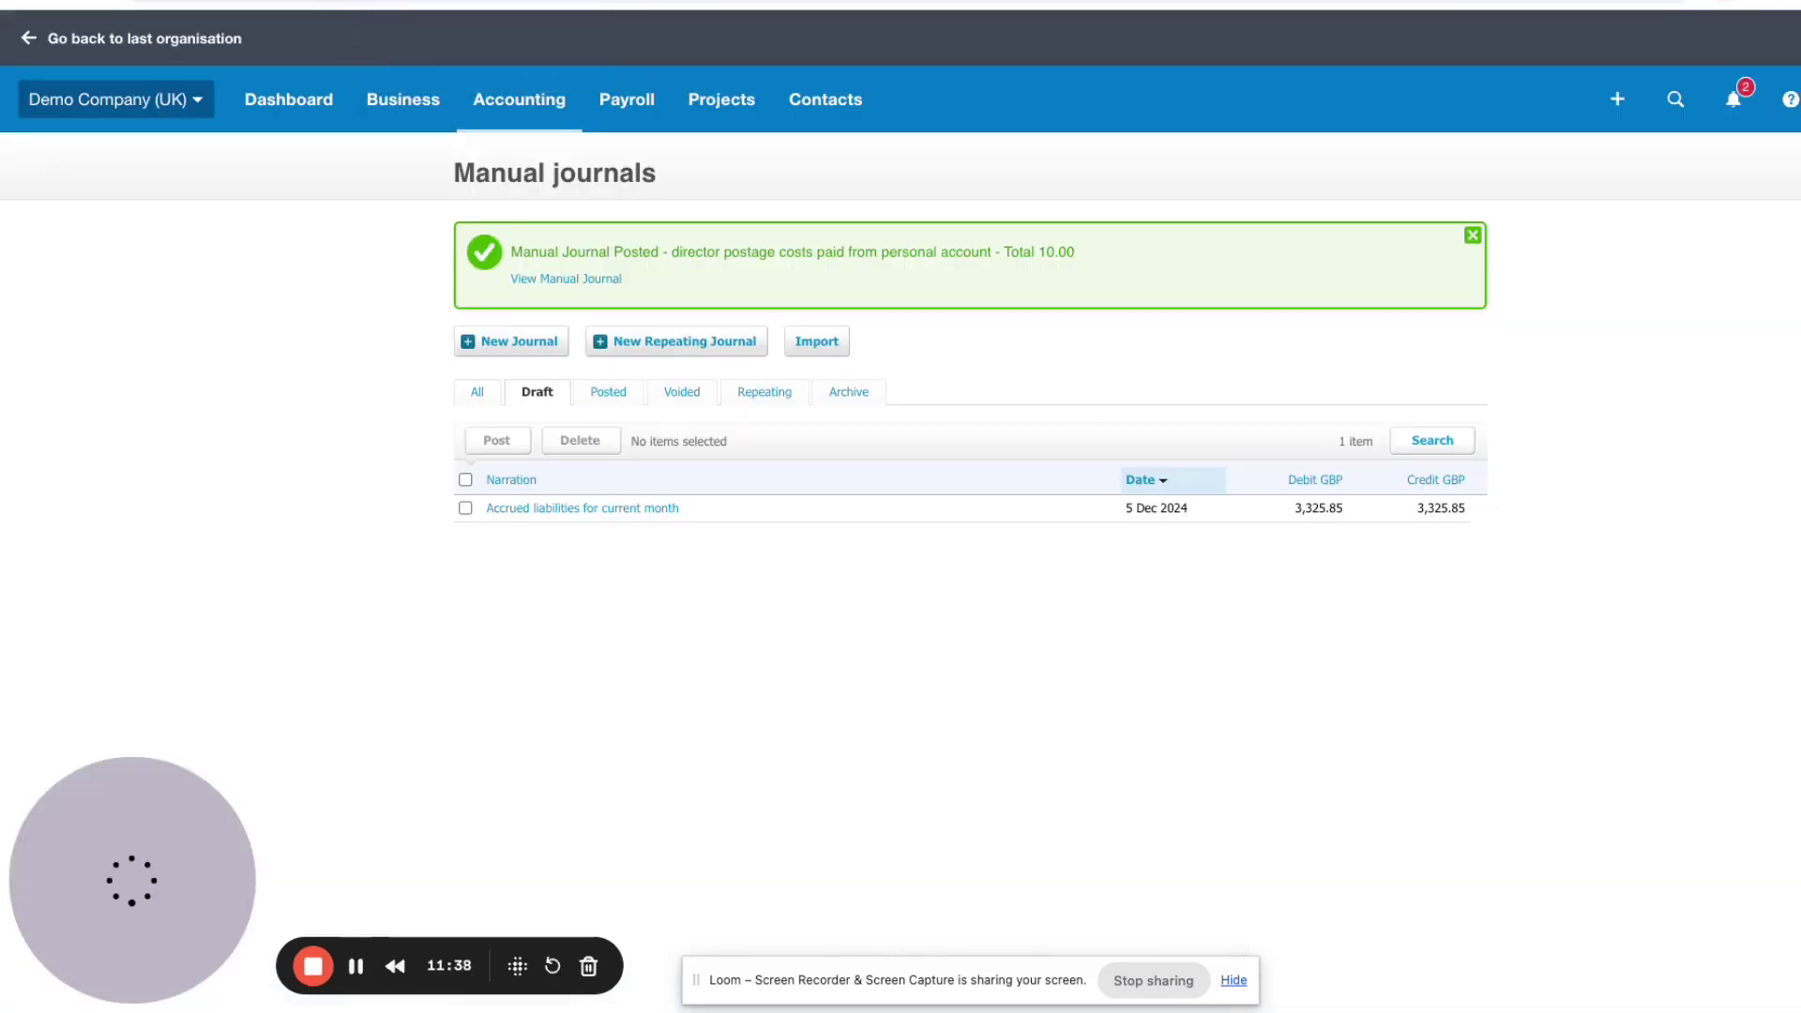
left_click(607, 391)
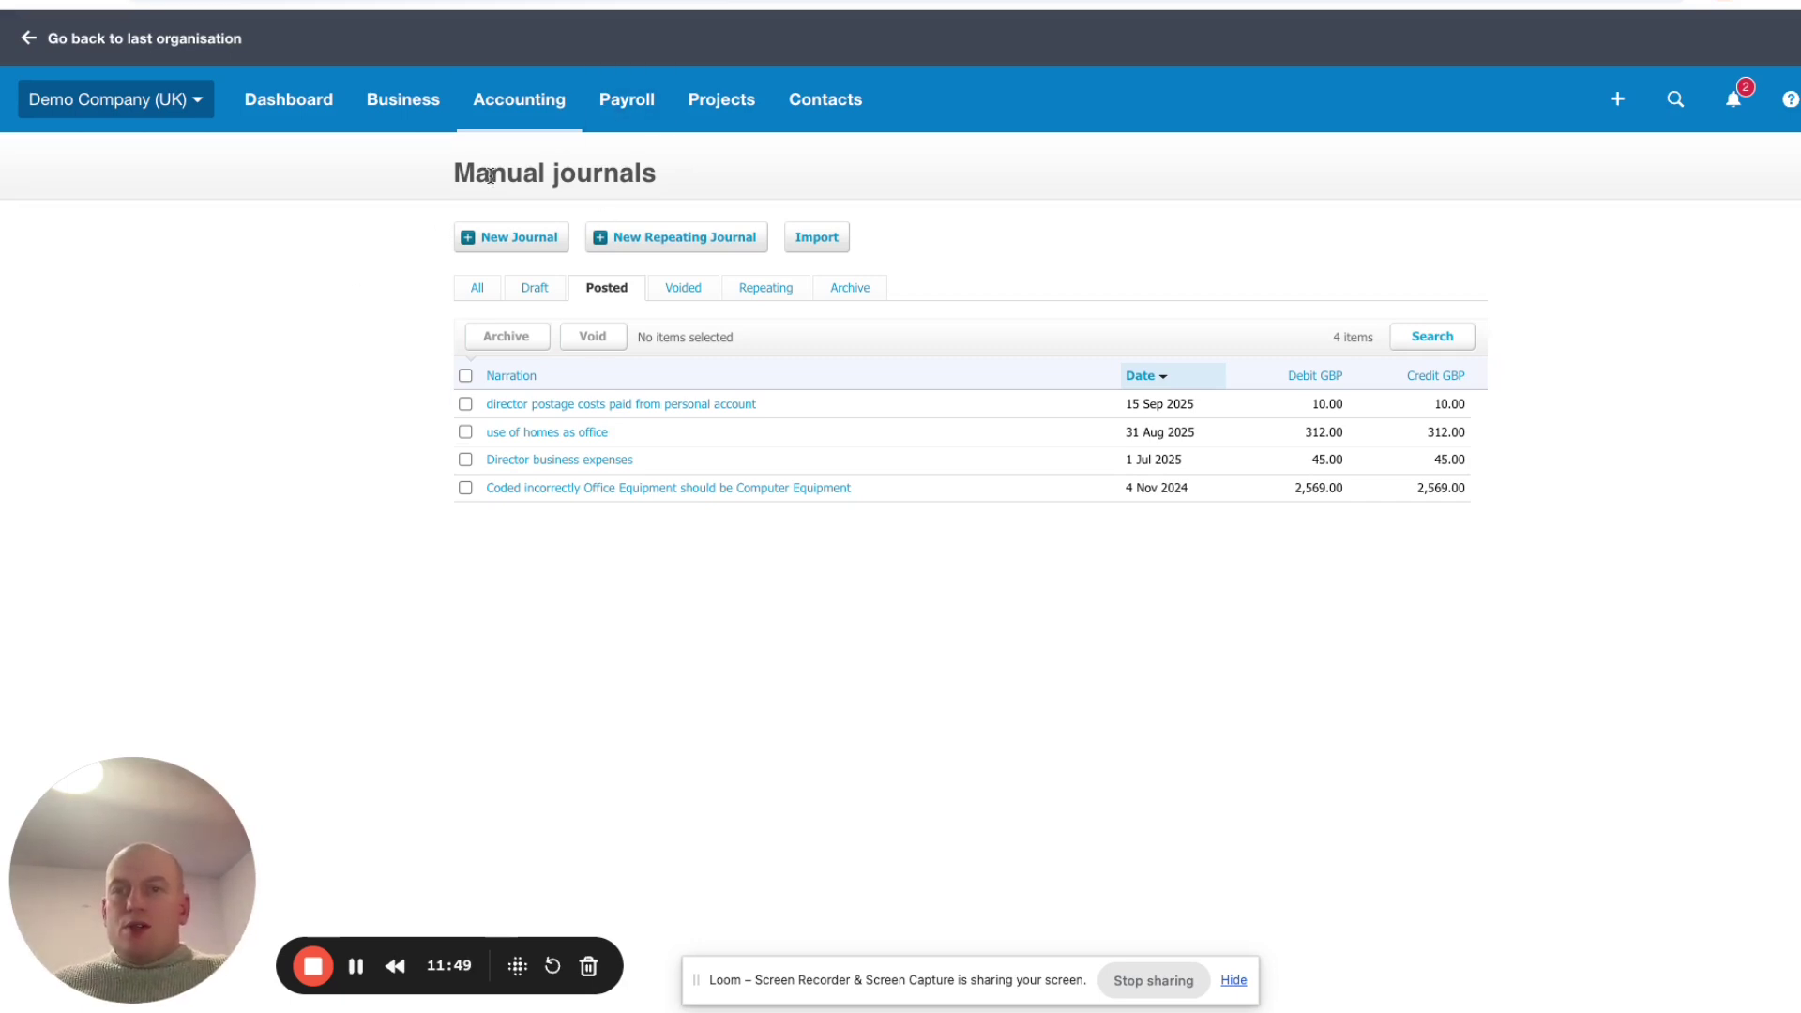
left_click(521, 120)
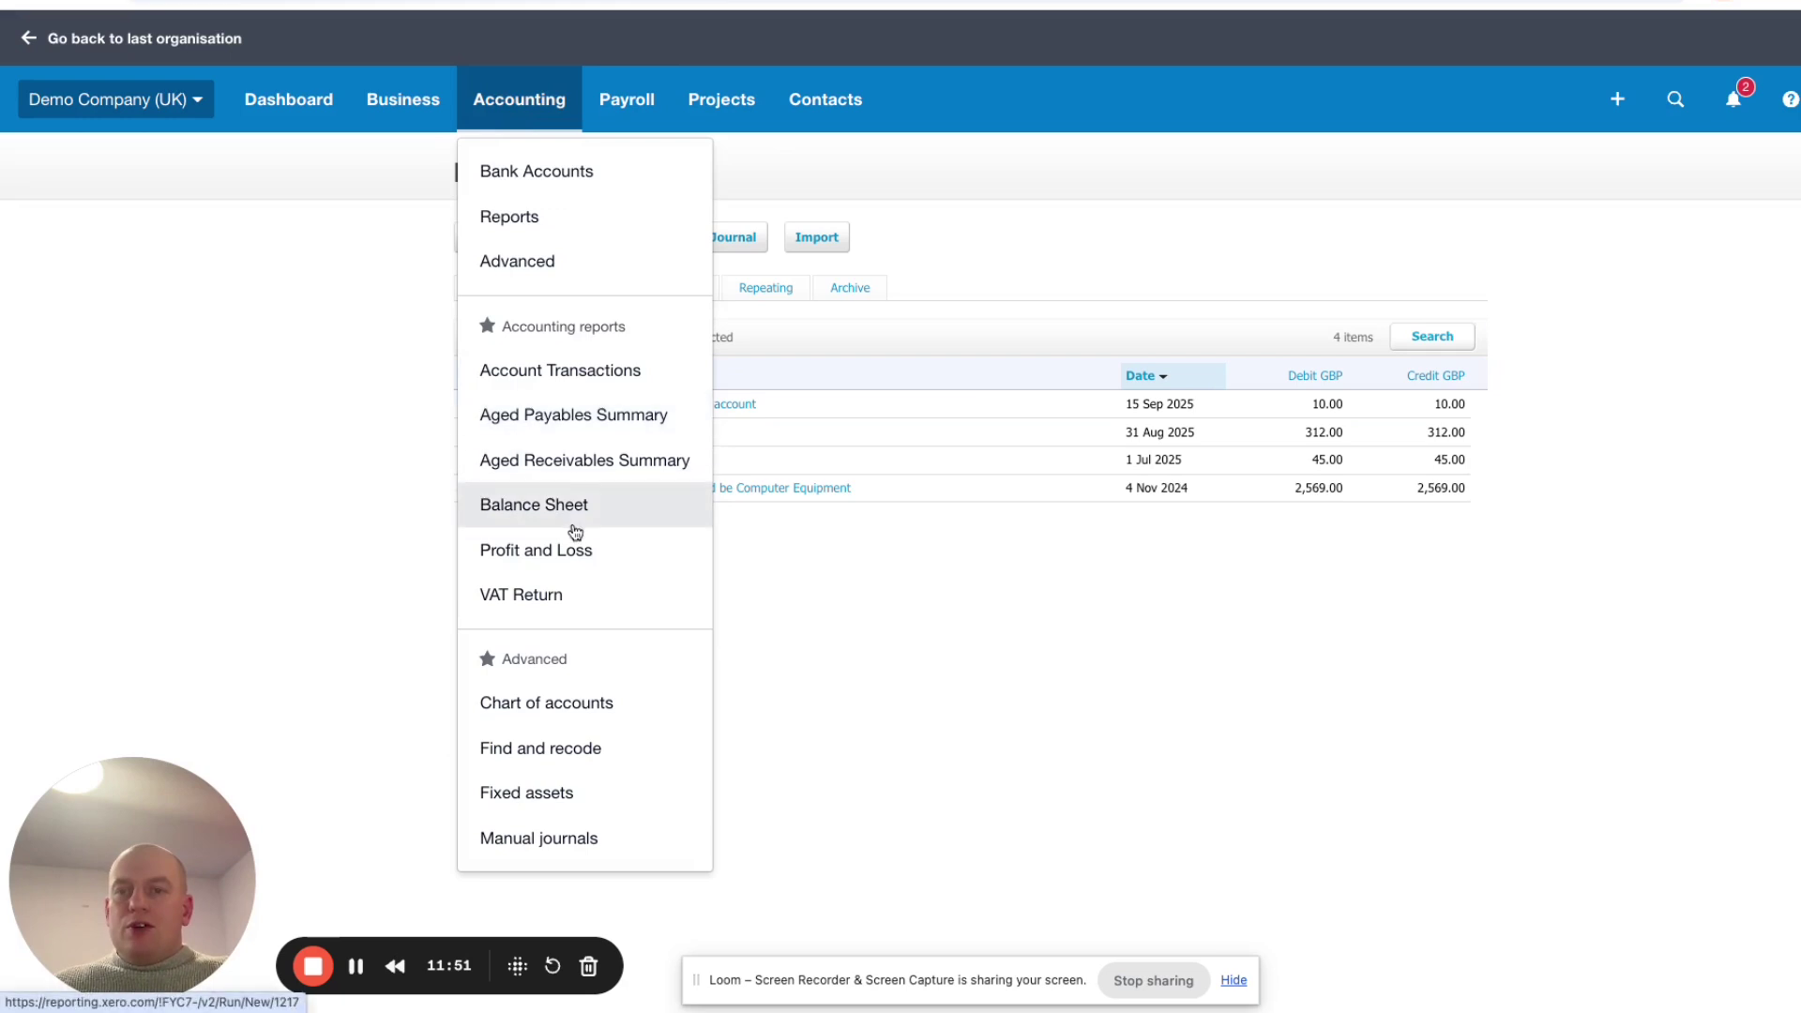
Run the Profit and Loss report for 1 Apr 2025 to 1 Oct 2025, showing 367.00 administrative costs
left_click(583, 561)
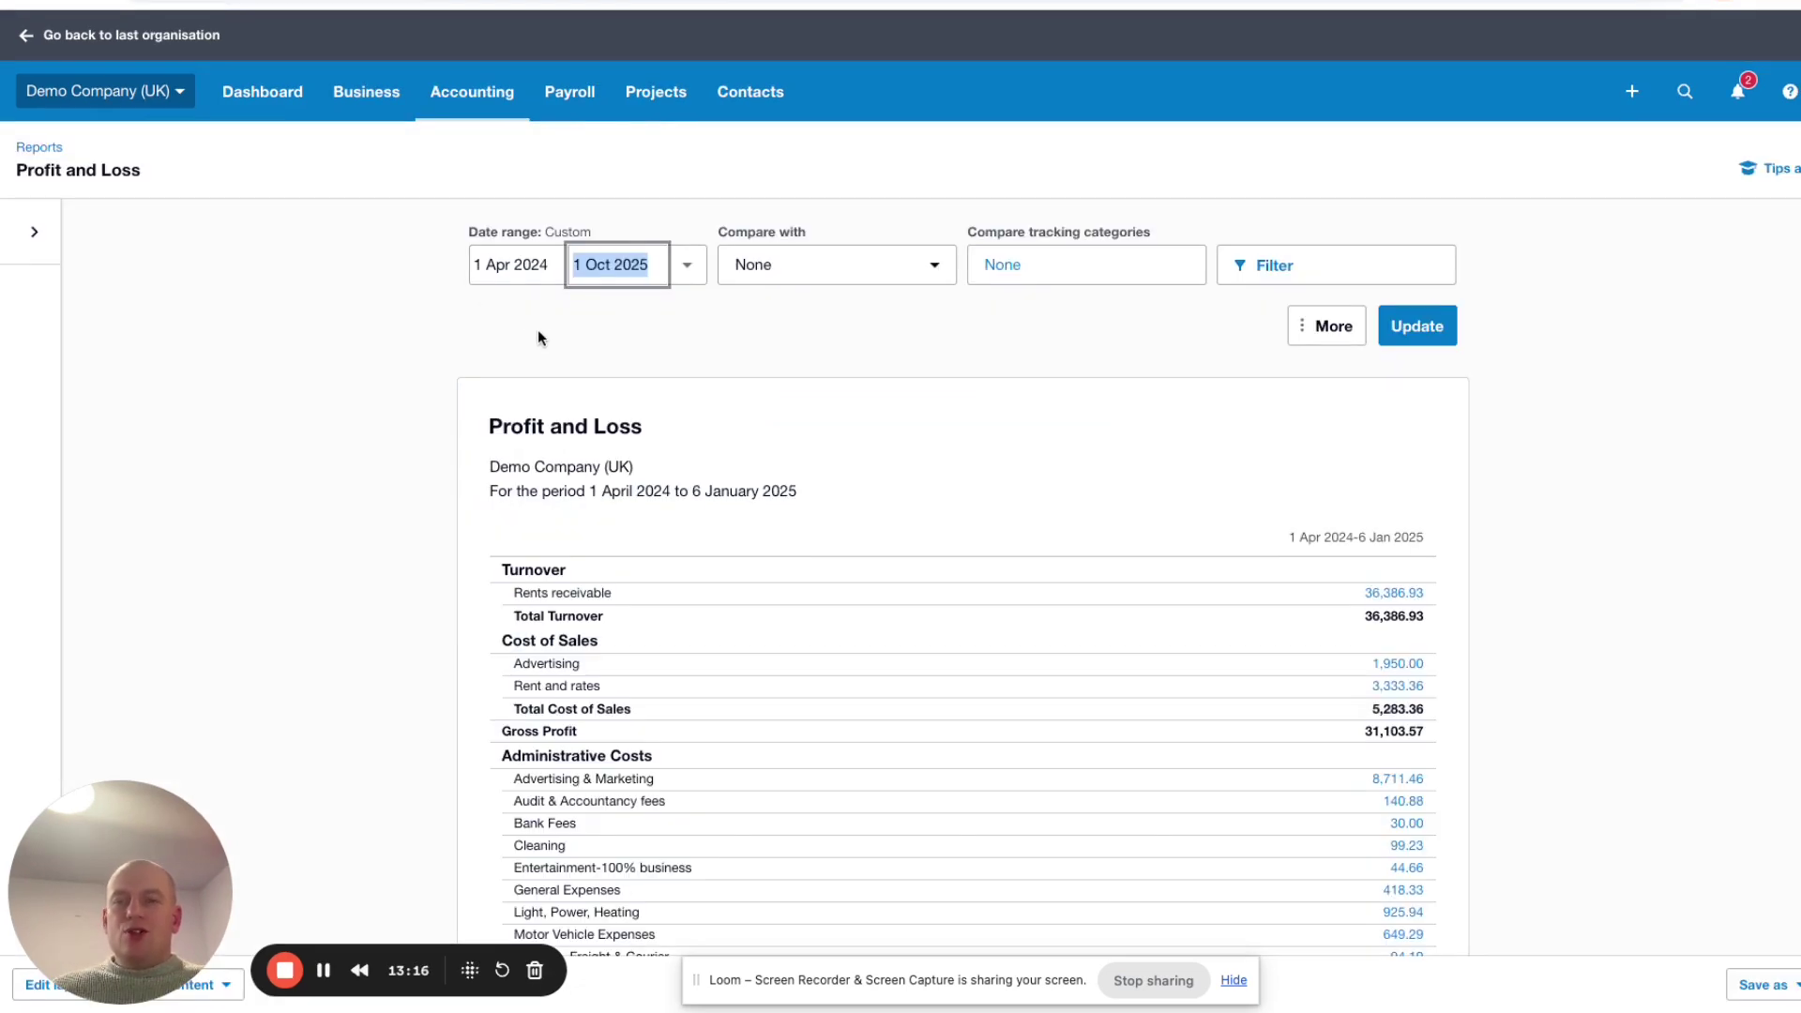
left_click(565, 273)
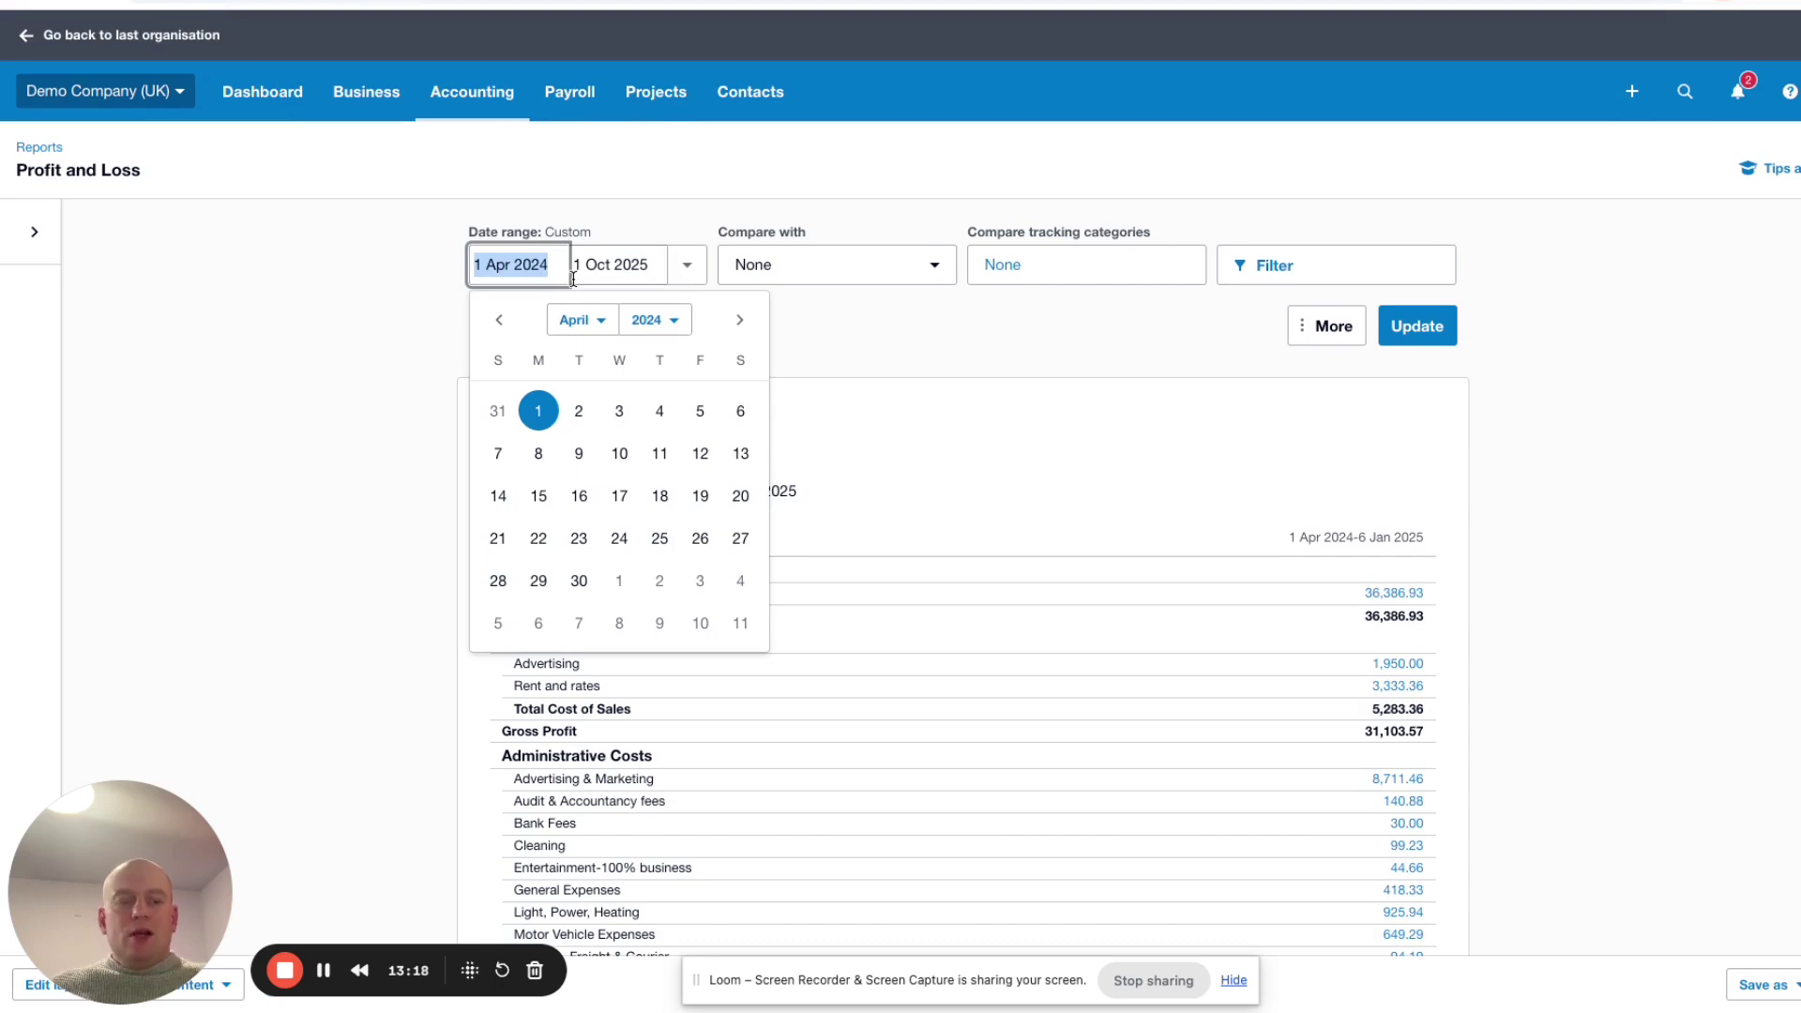
key("Right")
key("BackSpace")
type("5")
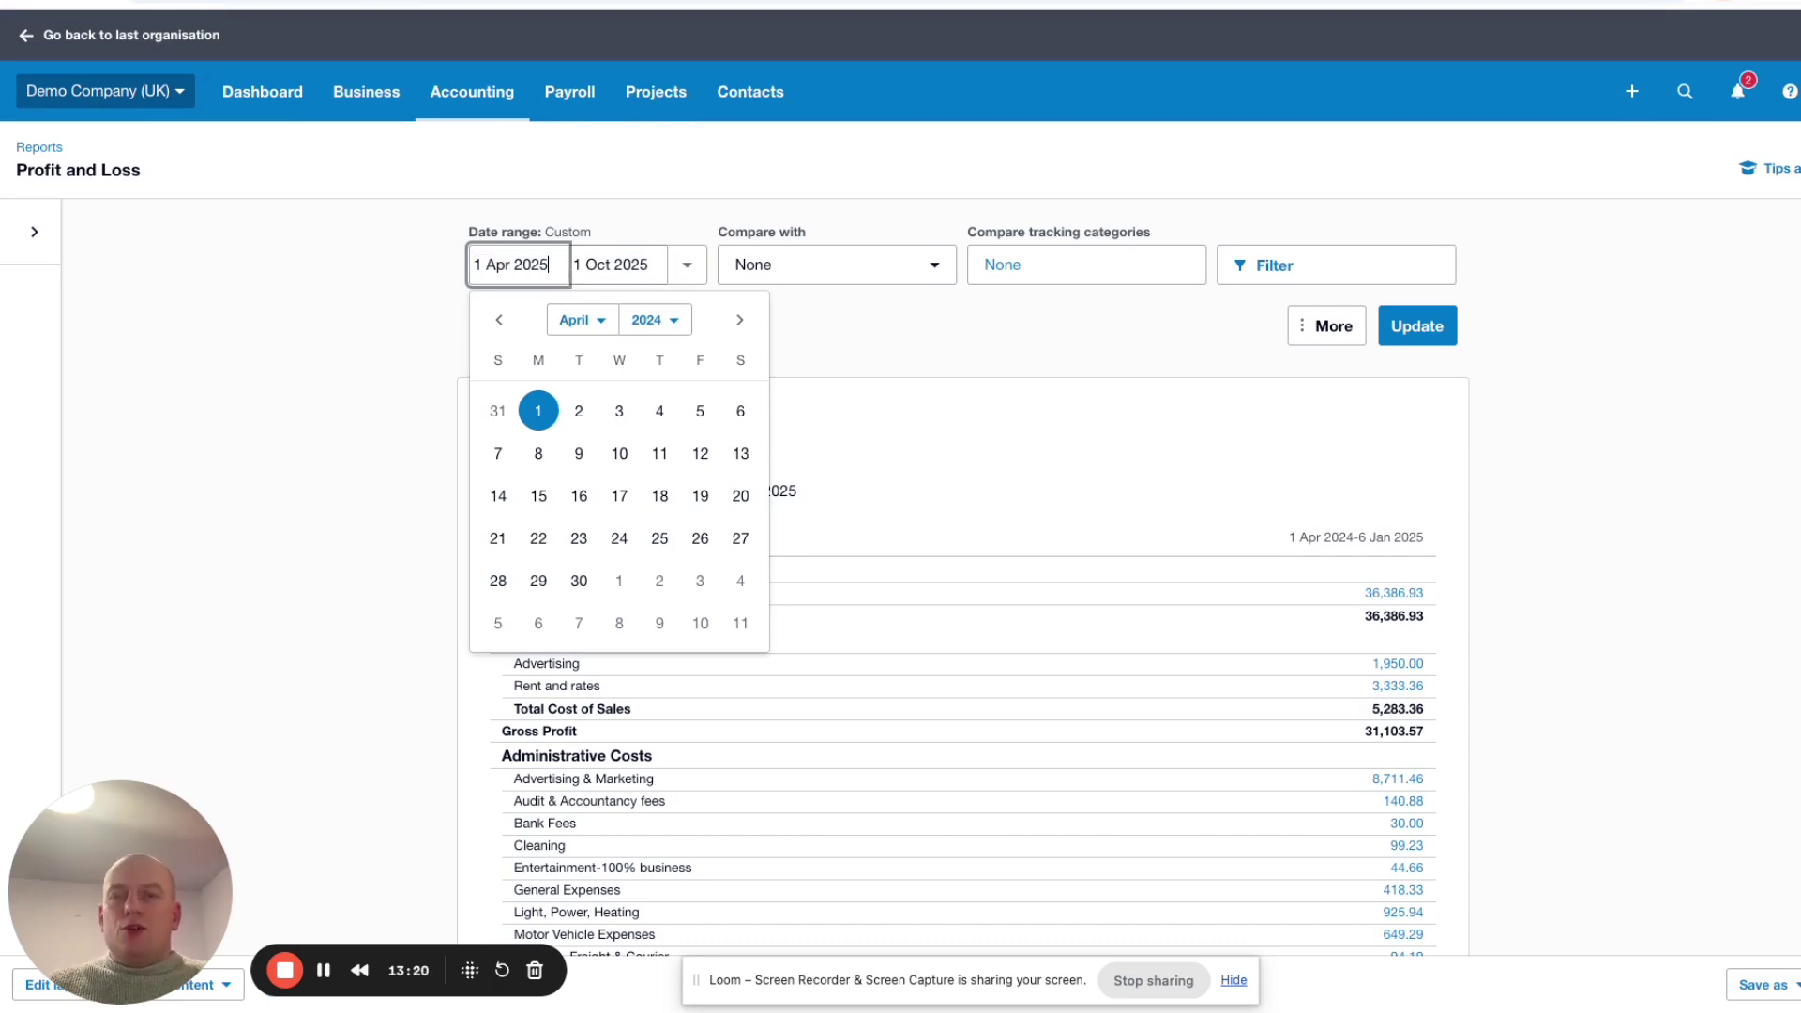
left_click(334, 298)
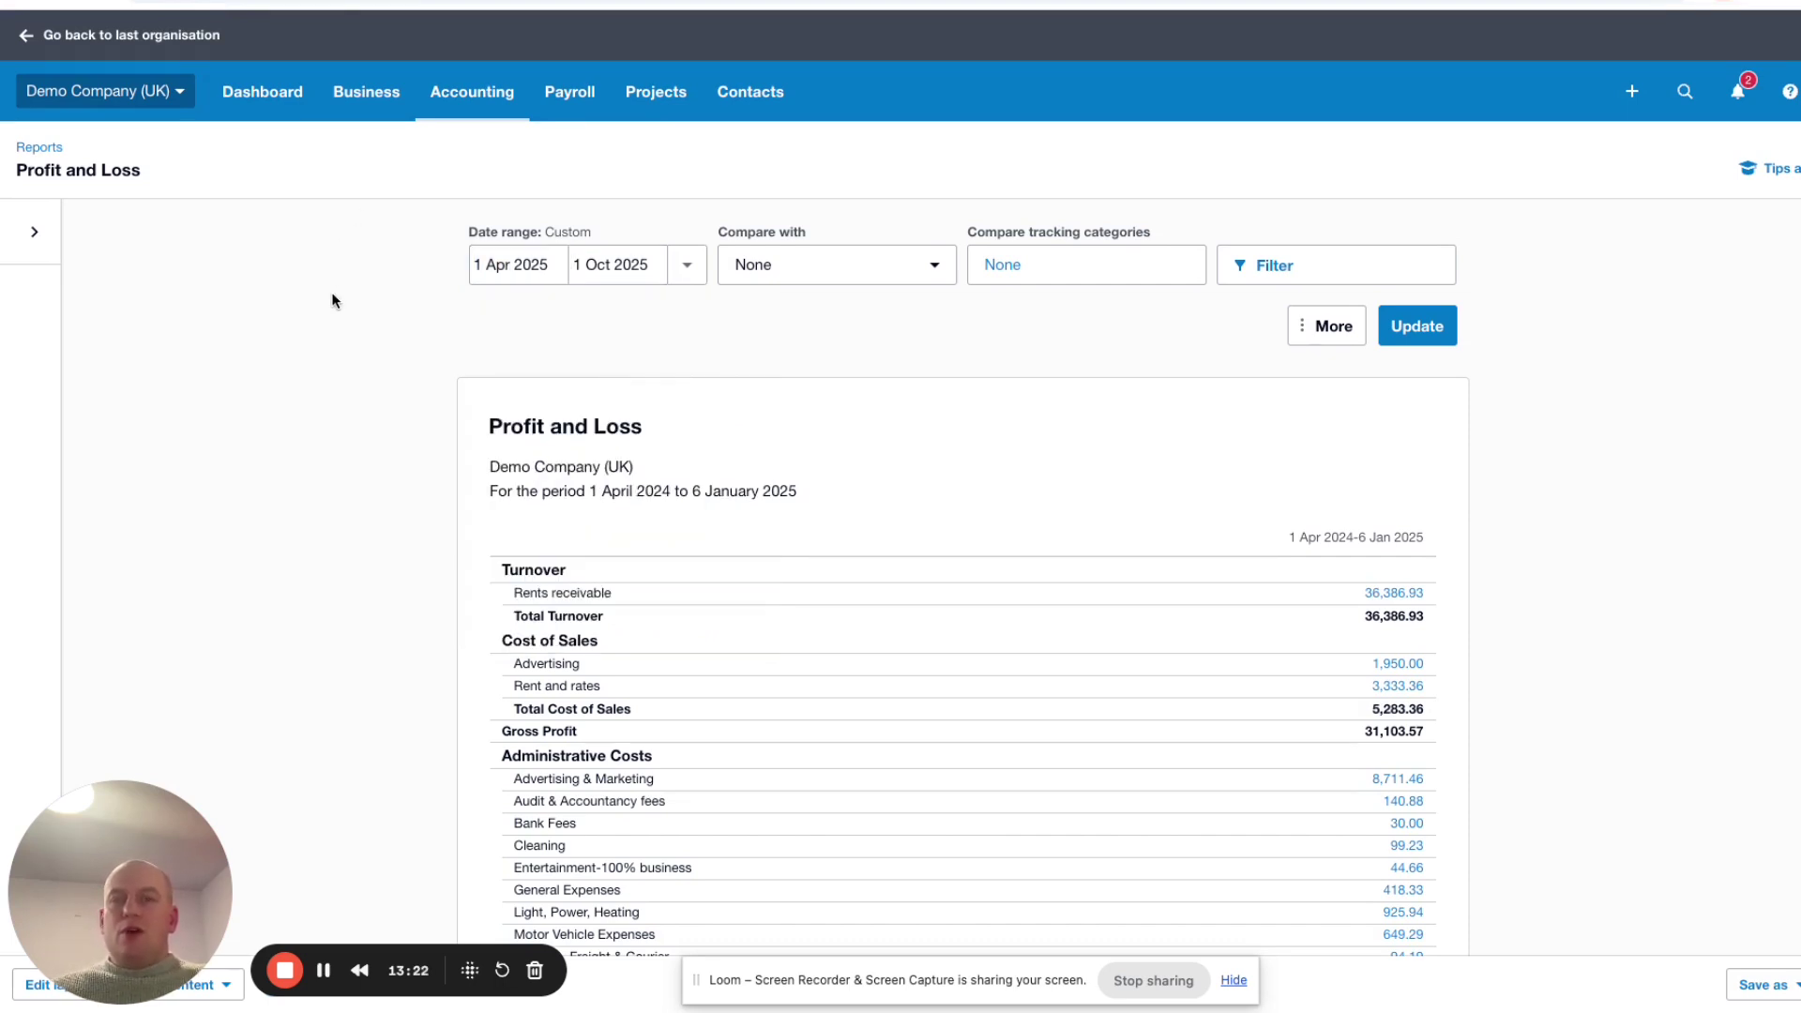
left_click(1434, 337)
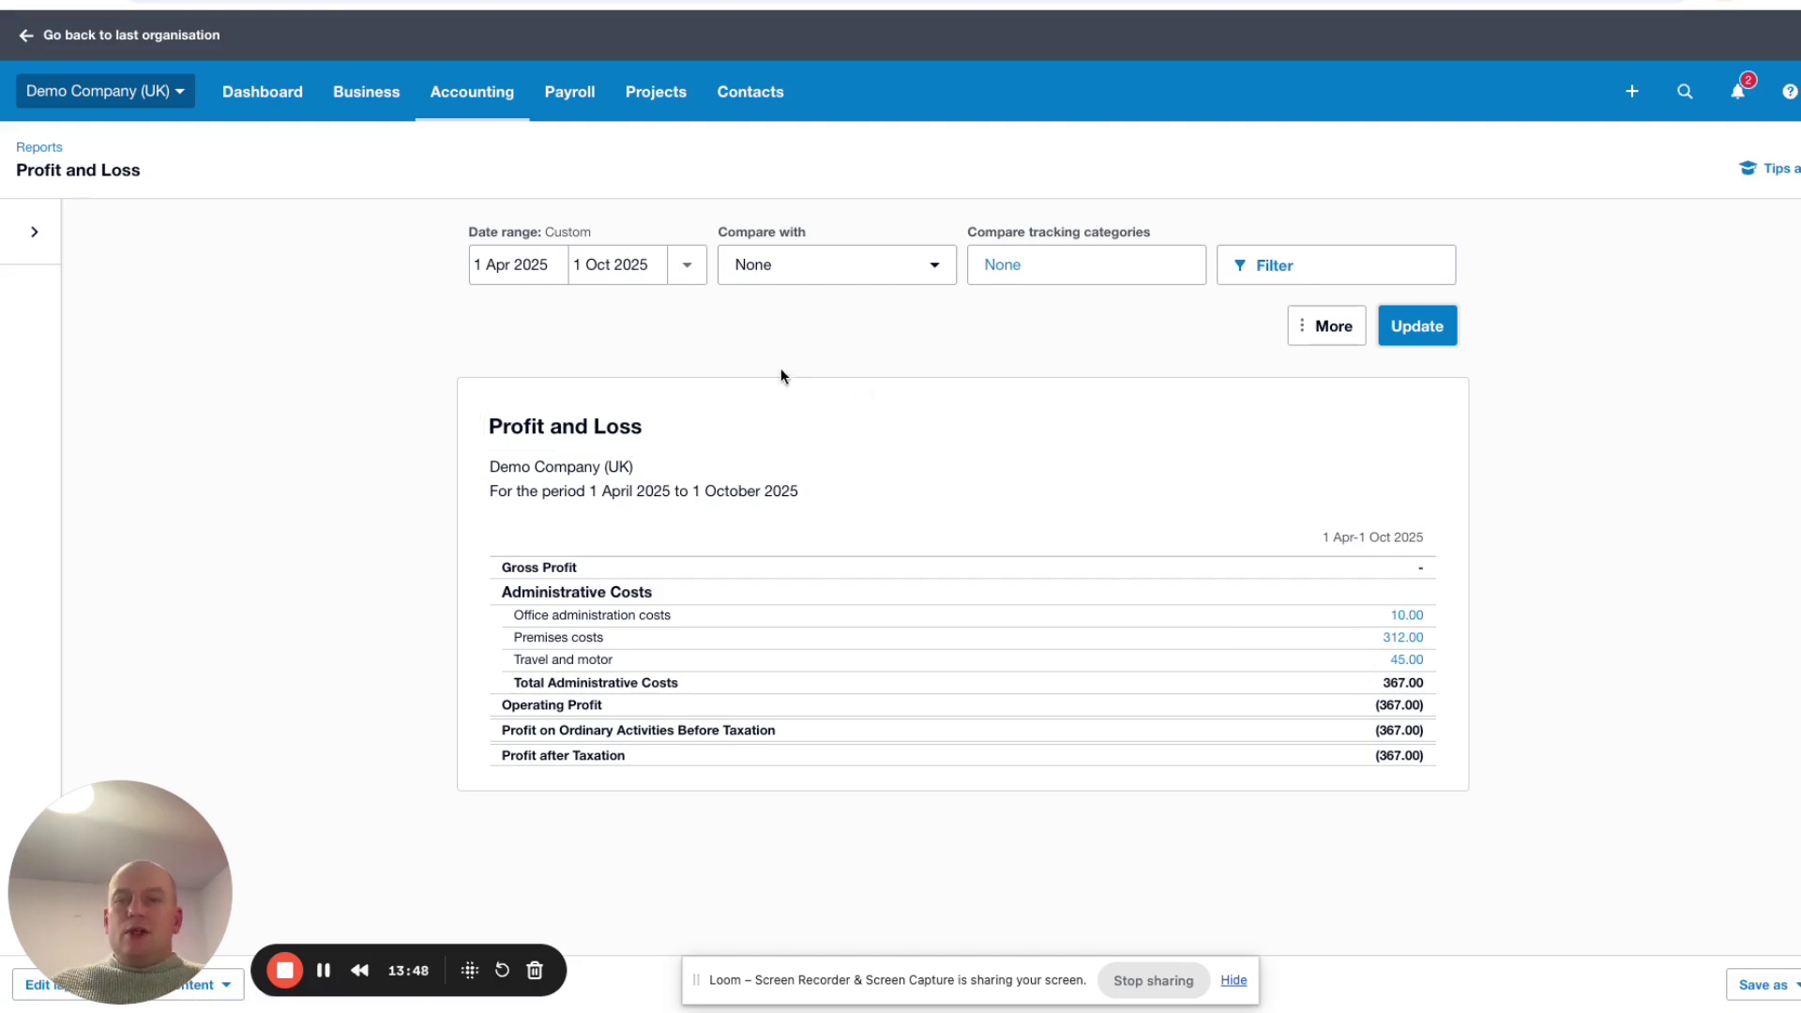
Open the Balance Sheet and view the transactions behind the 367.00 Directors loan account + balance
left_click(481, 106)
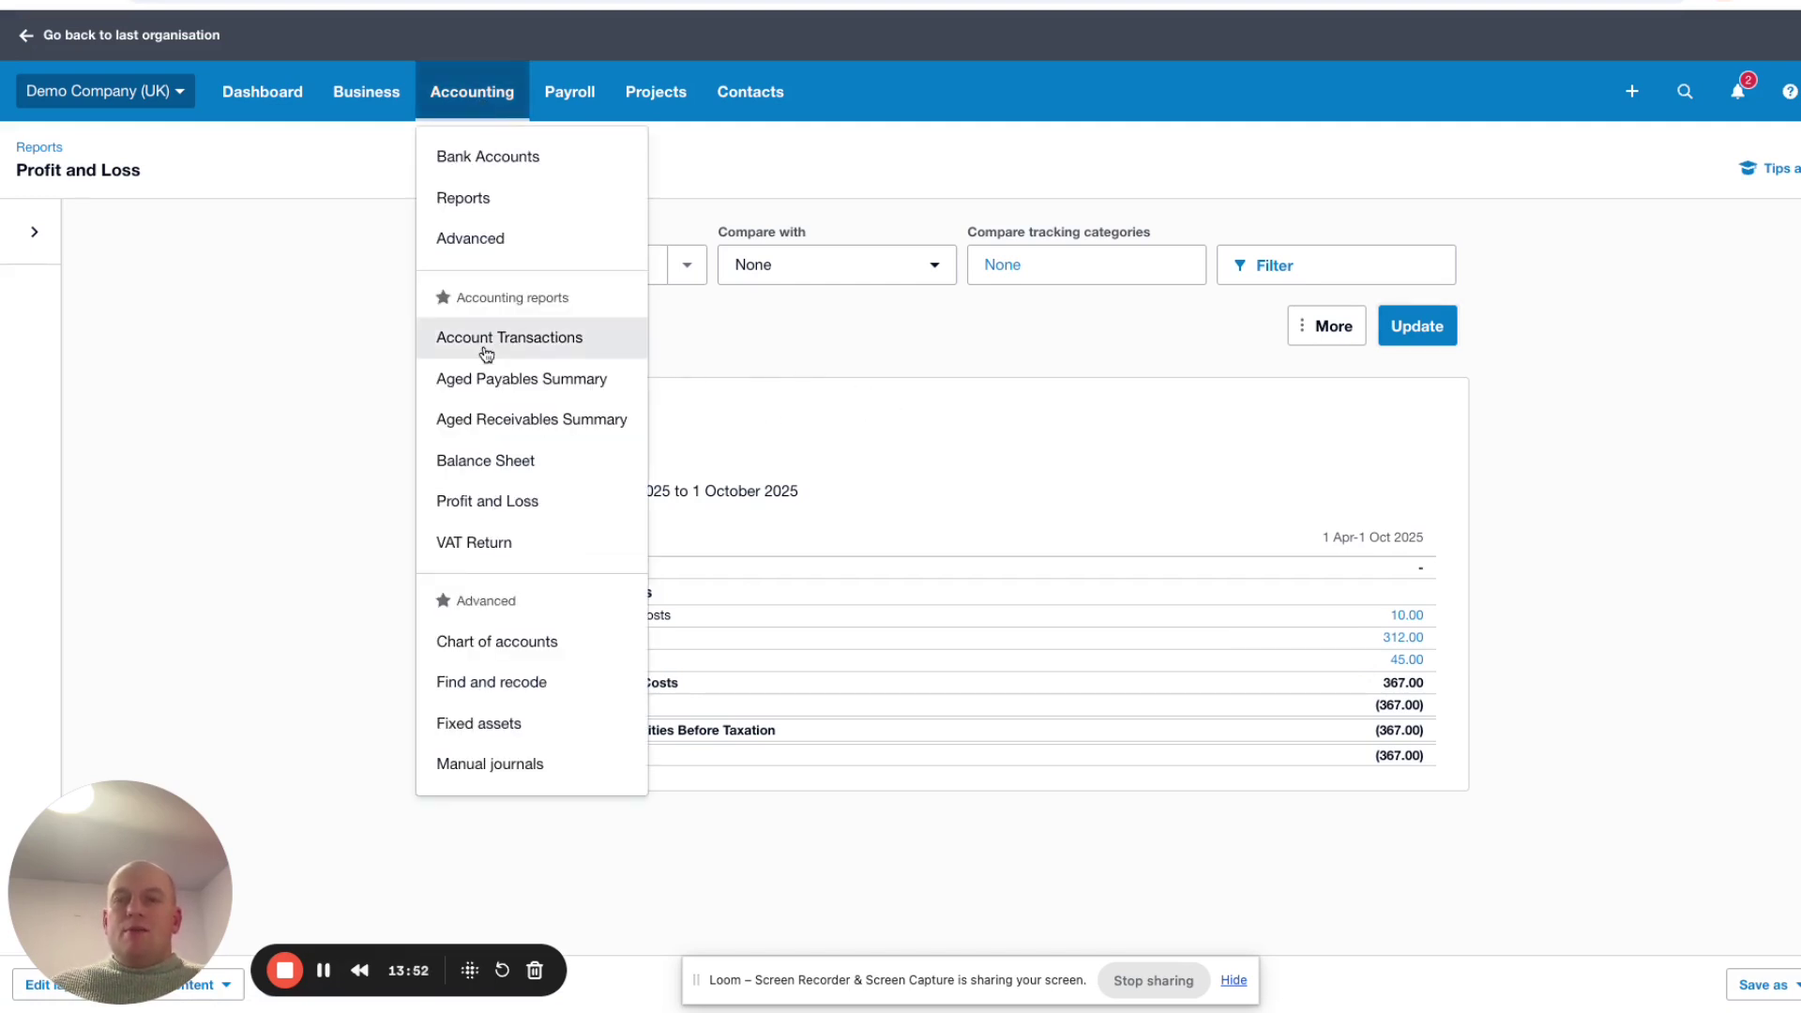
left_click(534, 464)
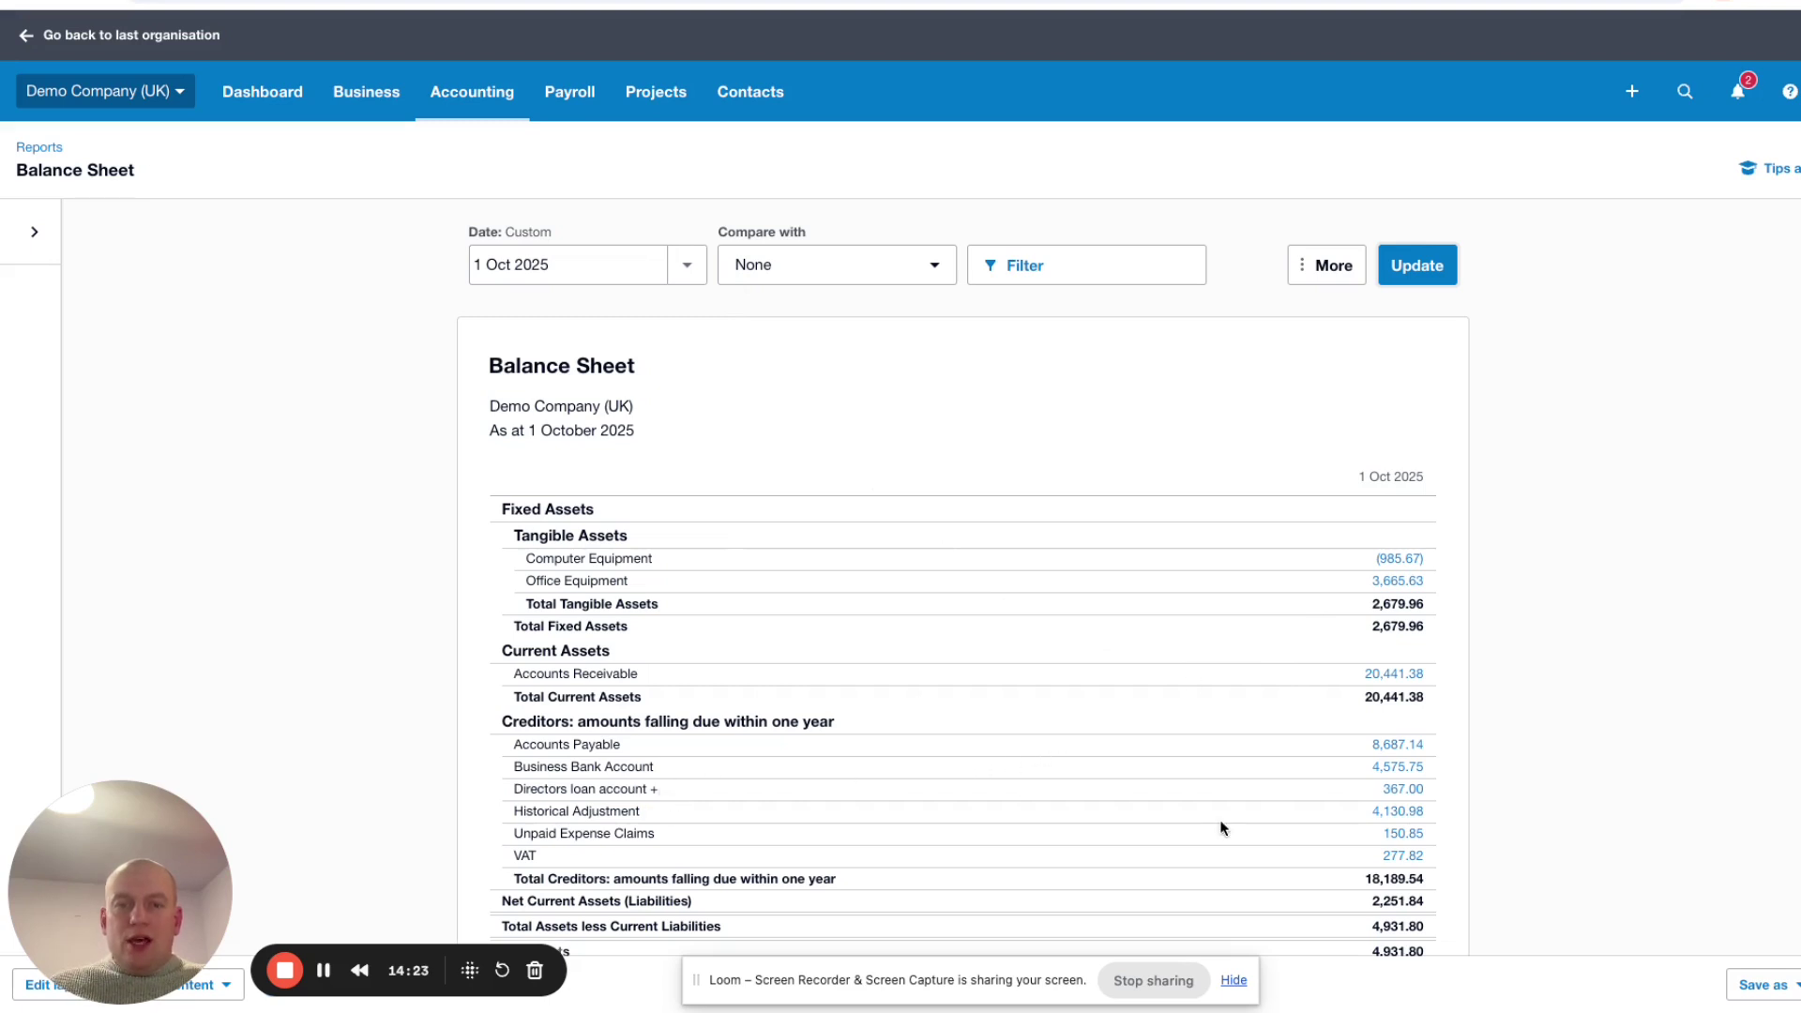
left_click(1403, 790)
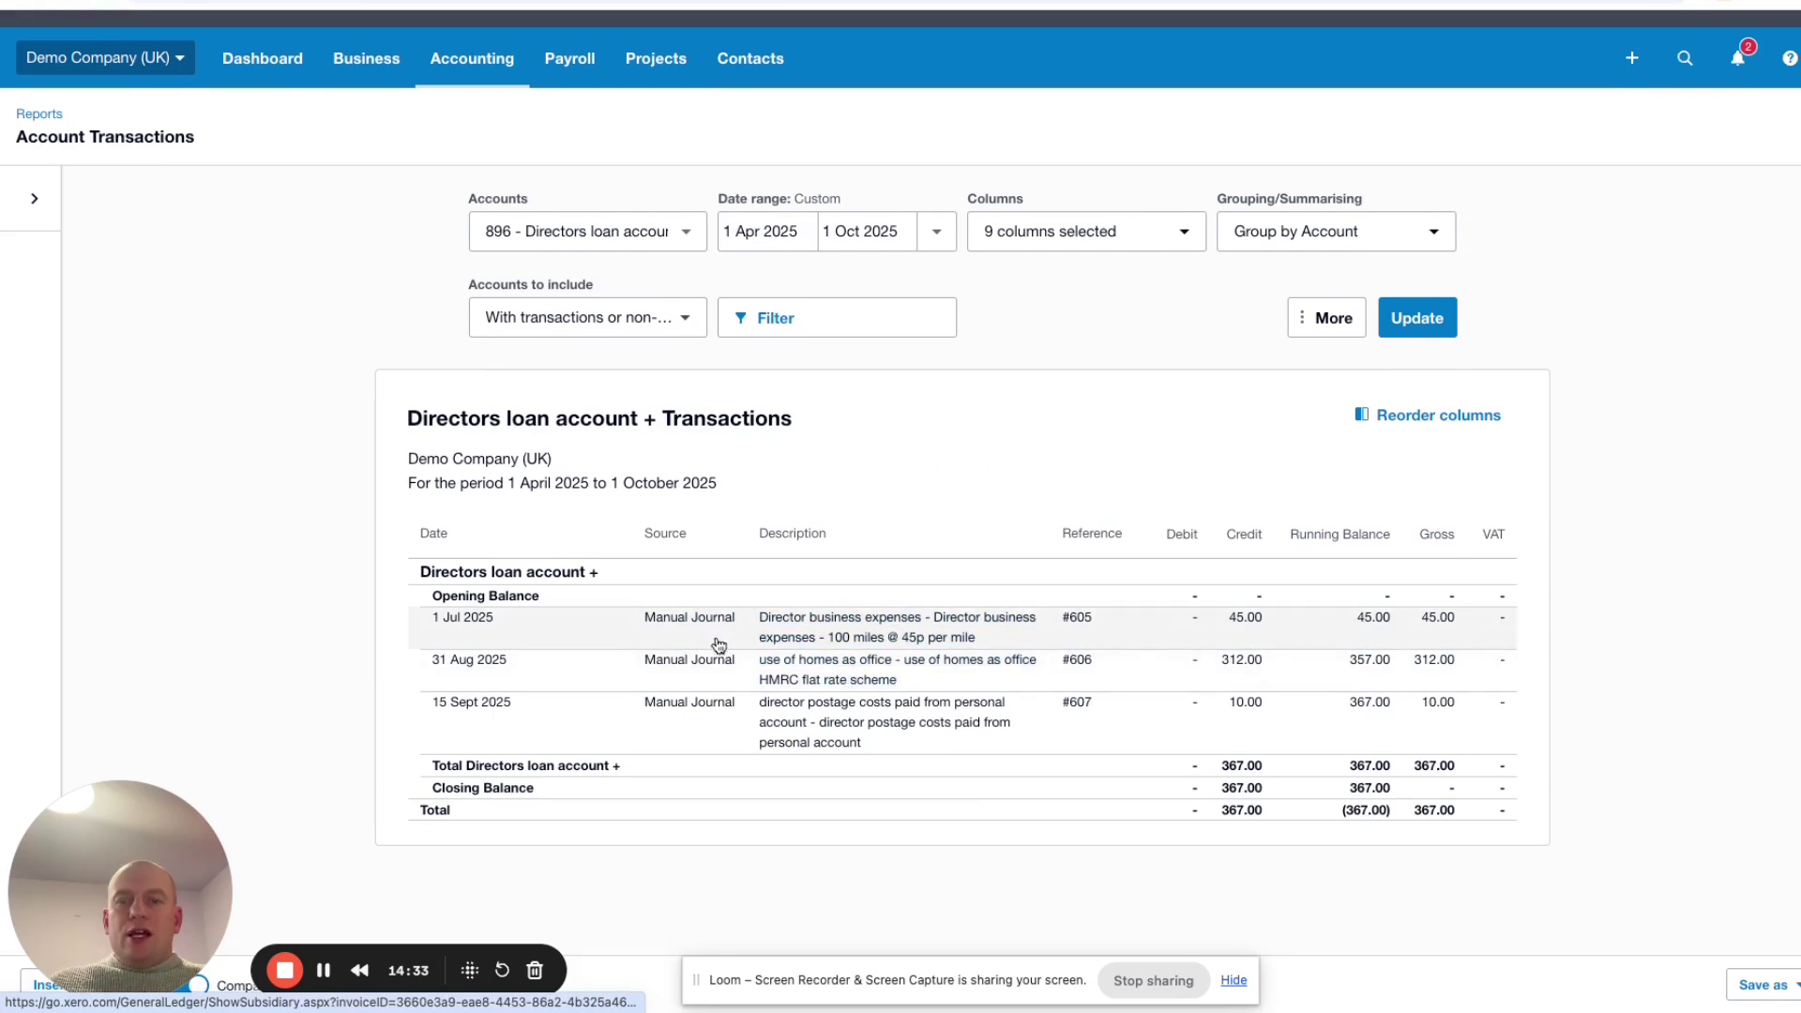